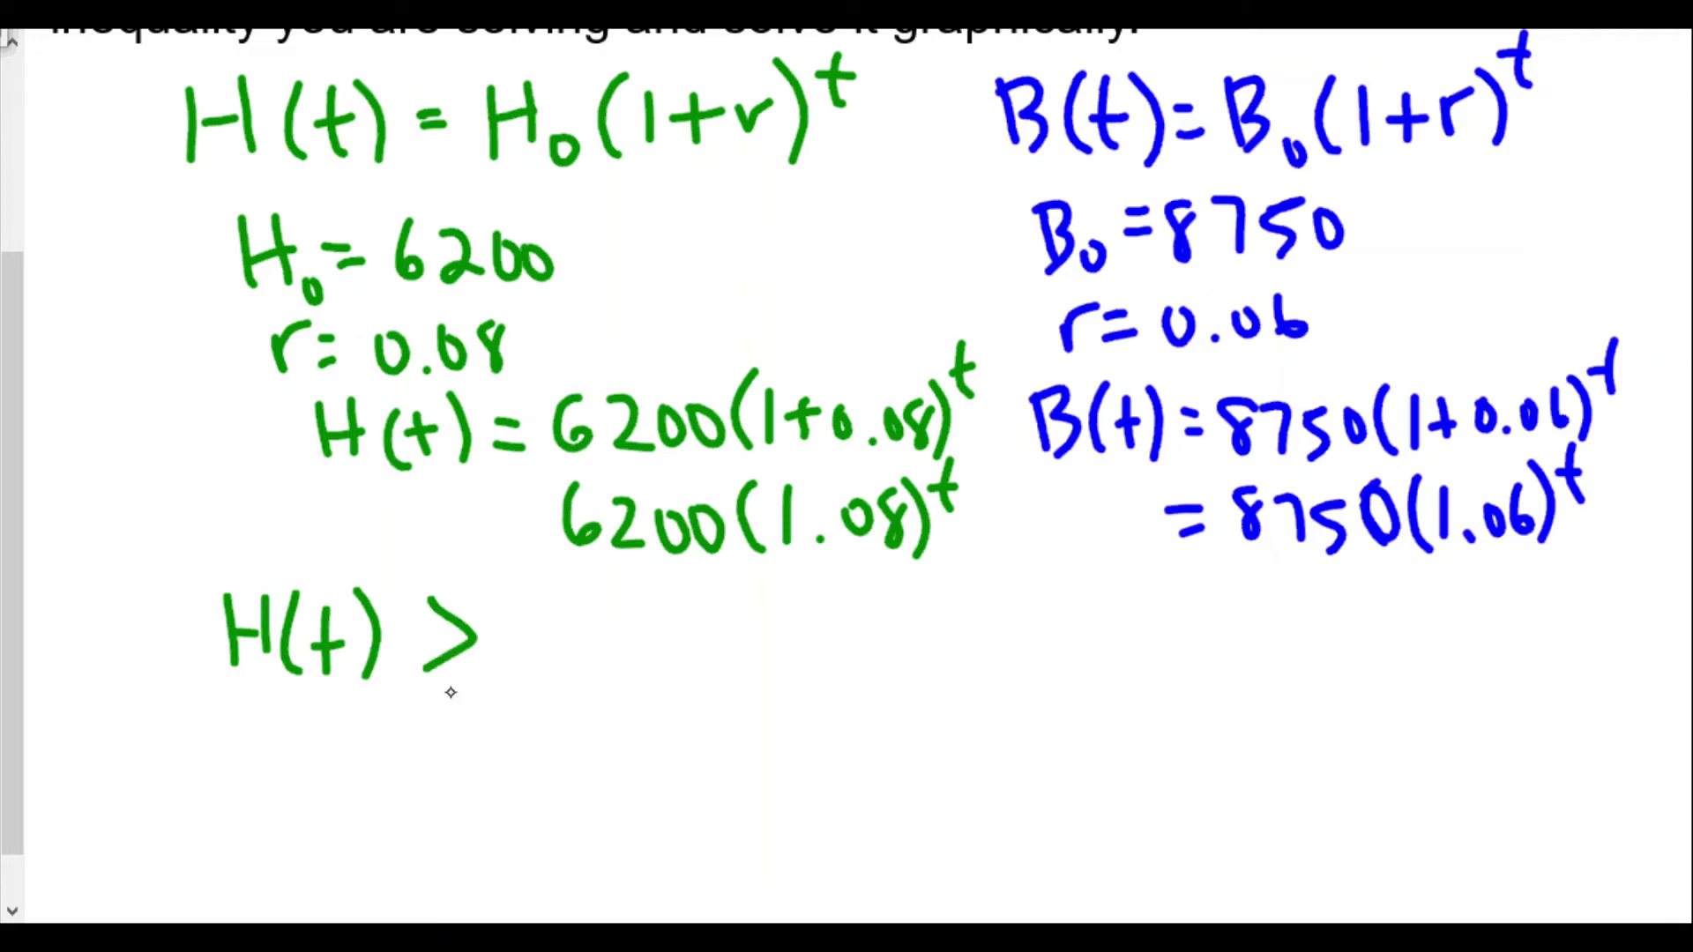
Handwrite B(t) in blue after "H(t) >" to complete the population inequality
{"action": "mouse_move", "coordinate": [522, 607]}
{"action": "left_mouse_down"}
{"action": "mouse_move", "coordinate": [529, 679]}
{"action": "mouse_move", "coordinate": [551, 648]}
{"action": "mouse_move", "coordinate": [533, 684]}
{"action": "left_mouse_up"}
{"action": "left_click_drag", "start_coordinate": [587, 601], "coordinate": [593, 687]}
{"action": "mouse_move", "coordinate": [628, 603]}
{"action": "left_mouse_down"}
{"action": "mouse_move", "coordinate": [628, 678]}
{"action": "mouse_move", "coordinate": [637, 636]}
{"action": "left_mouse_up"}
{"action": "mouse_move", "coordinate": [627, 610]}
{"action": "left_mouse_down"}
{"action": "mouse_move", "coordinate": [653, 598]}
{"action": "mouse_move", "coordinate": [657, 677]}
{"action": "left_mouse_up"}
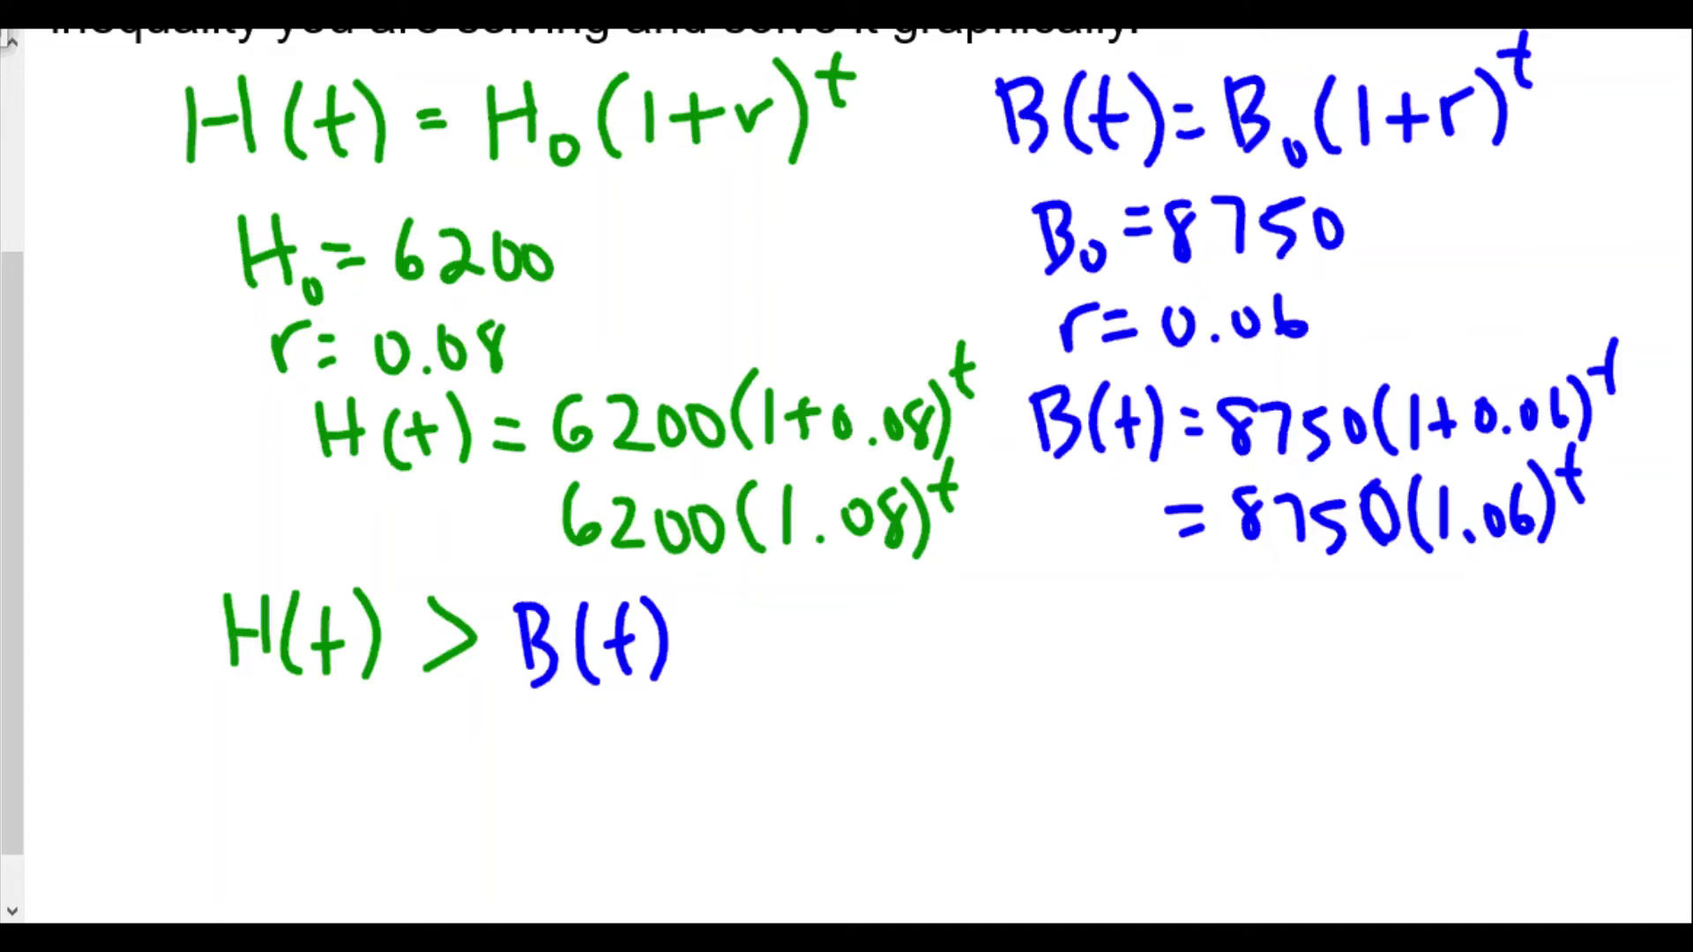
Handwrite 6200(1.08)^t > in green beneath H(t) > B(t) as the expanded first half of the inequality
{"action": "mouse_move", "coordinate": [214, 706]}
{"action": "left_mouse_down"}
{"action": "mouse_move", "coordinate": [195, 771]}
{"action": "mouse_move", "coordinate": [192, 745]}
{"action": "mouse_move", "coordinate": [282, 777]}
{"action": "mouse_move", "coordinate": [355, 749]}
{"action": "mouse_move", "coordinate": [408, 794]}
{"action": "left_mouse_up"}
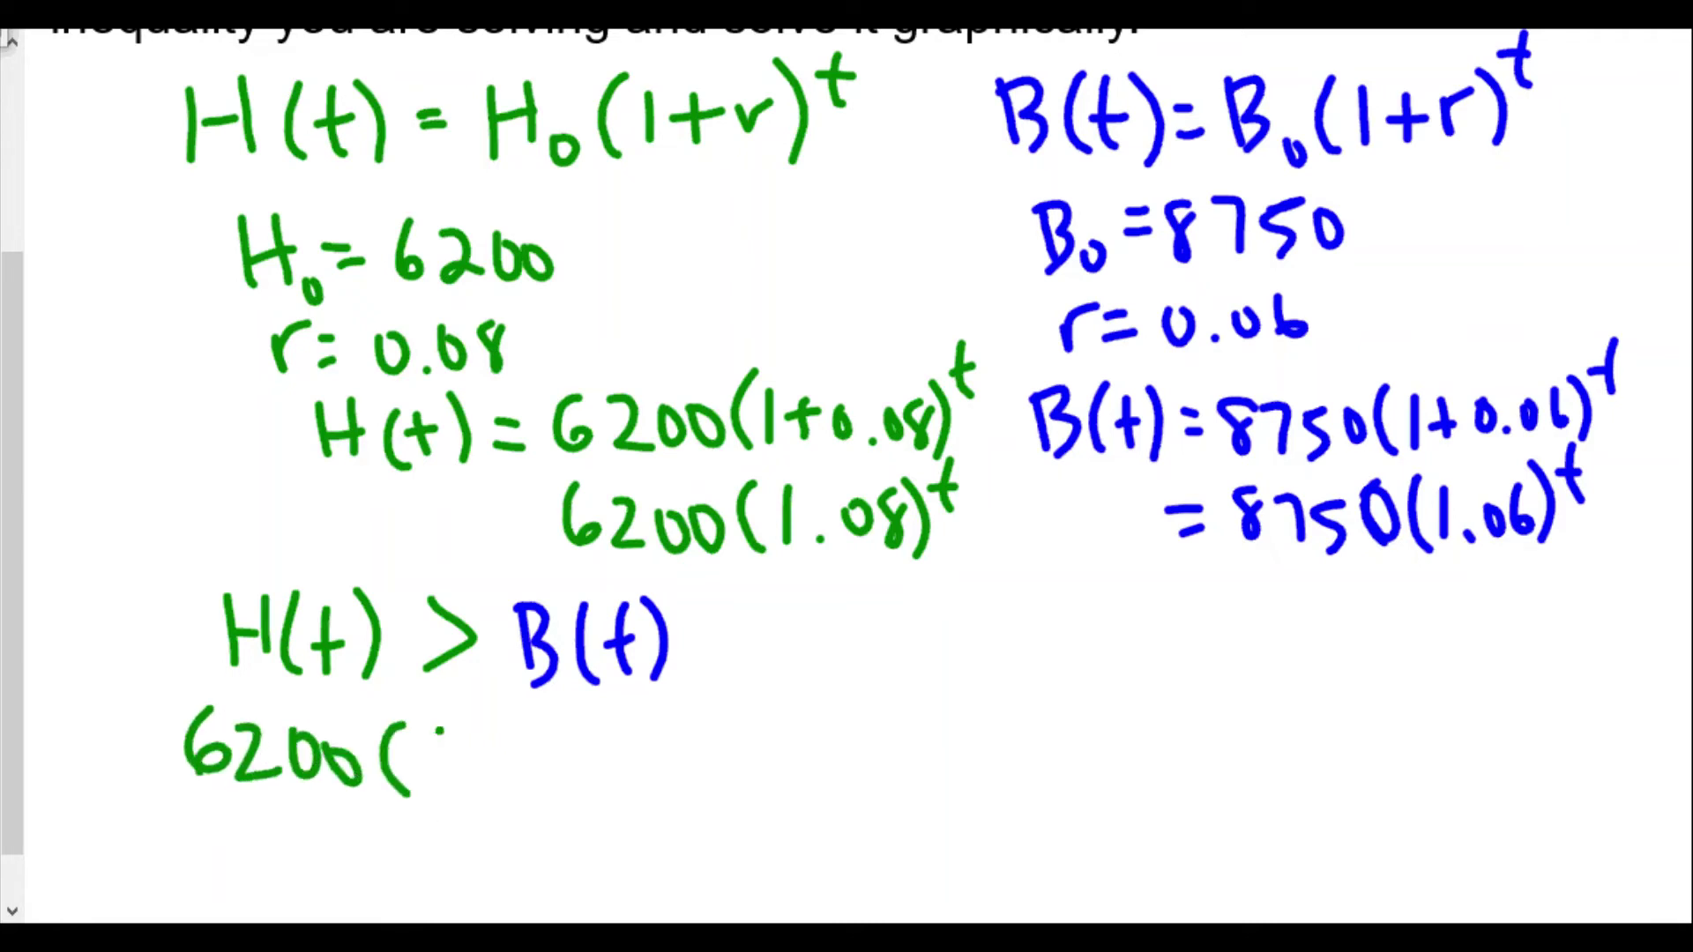
{"action": "left_click", "coordinate": [476, 783]}
{"action": "mouse_move", "coordinate": [441, 728]}
{"action": "left_mouse_down"}
{"action": "mouse_move", "coordinate": [441, 785]}
{"action": "mouse_move", "coordinate": [499, 751]}
{"action": "mouse_move", "coordinate": [539, 758]}
{"action": "mouse_move", "coordinate": [533, 737]}
{"action": "left_mouse_up"}
{"action": "left_click_drag", "start_coordinate": [557, 720], "coordinate": [571, 785]}
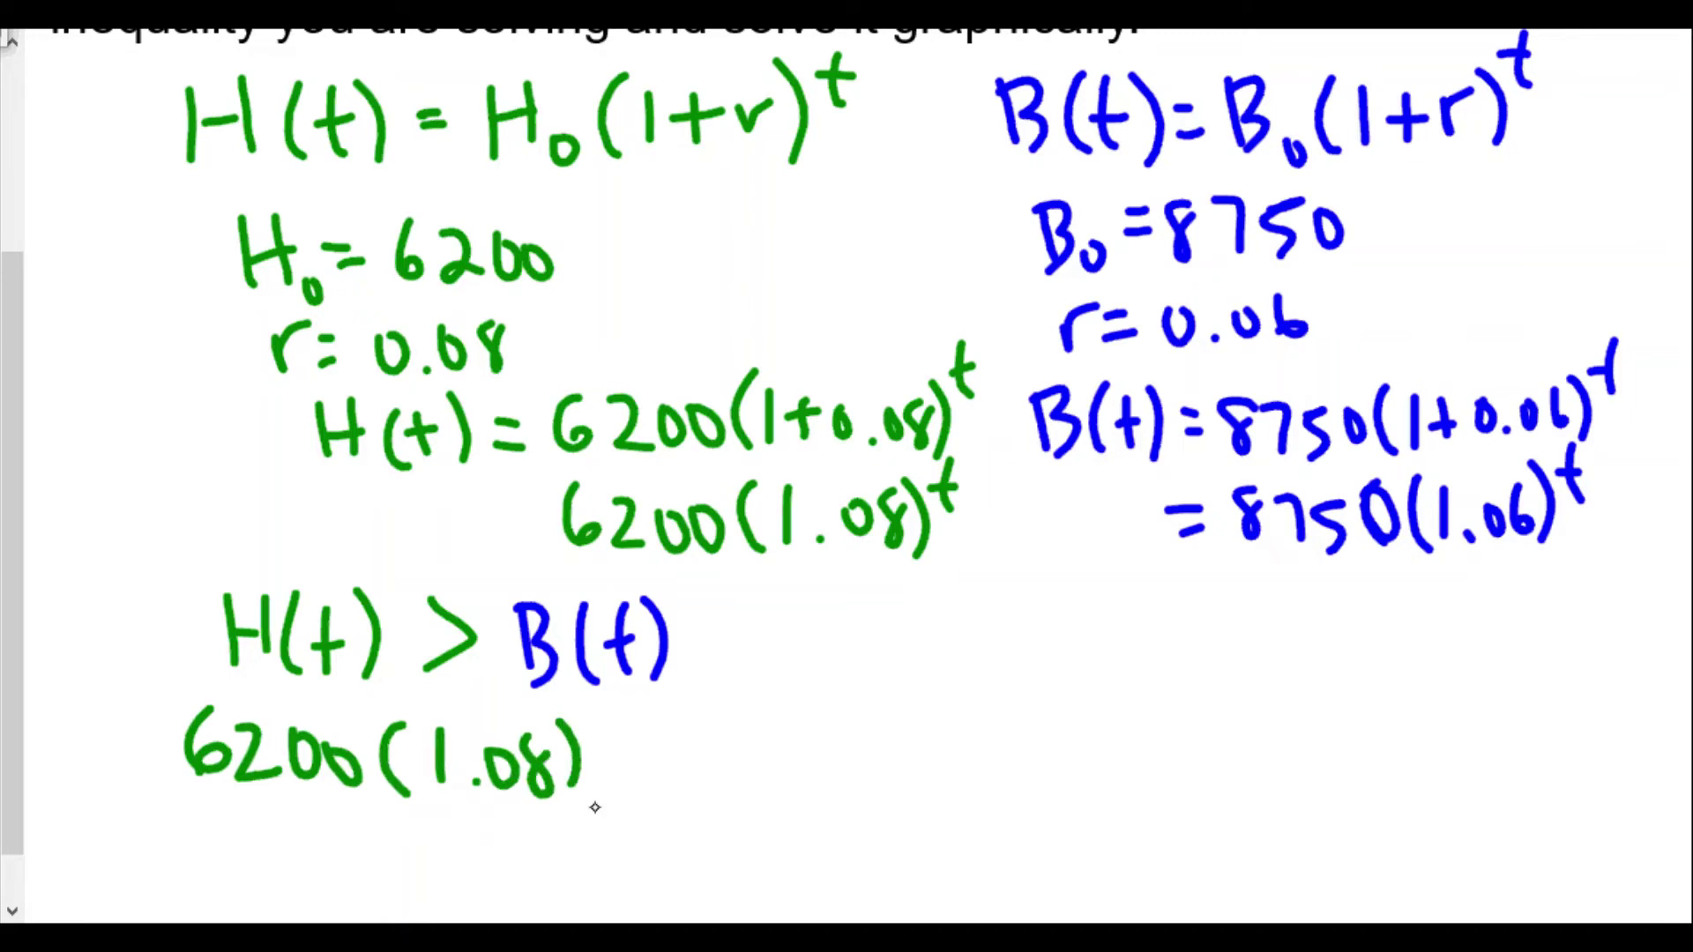
{"action": "mouse_move", "coordinate": [602, 697]}
{"action": "left_mouse_down"}
{"action": "mouse_move", "coordinate": [597, 744]}
{"action": "mouse_move", "coordinate": [620, 718]}
{"action": "mouse_move", "coordinate": [679, 767]}
{"action": "mouse_move", "coordinate": [656, 783]}
{"action": "left_mouse_up"}
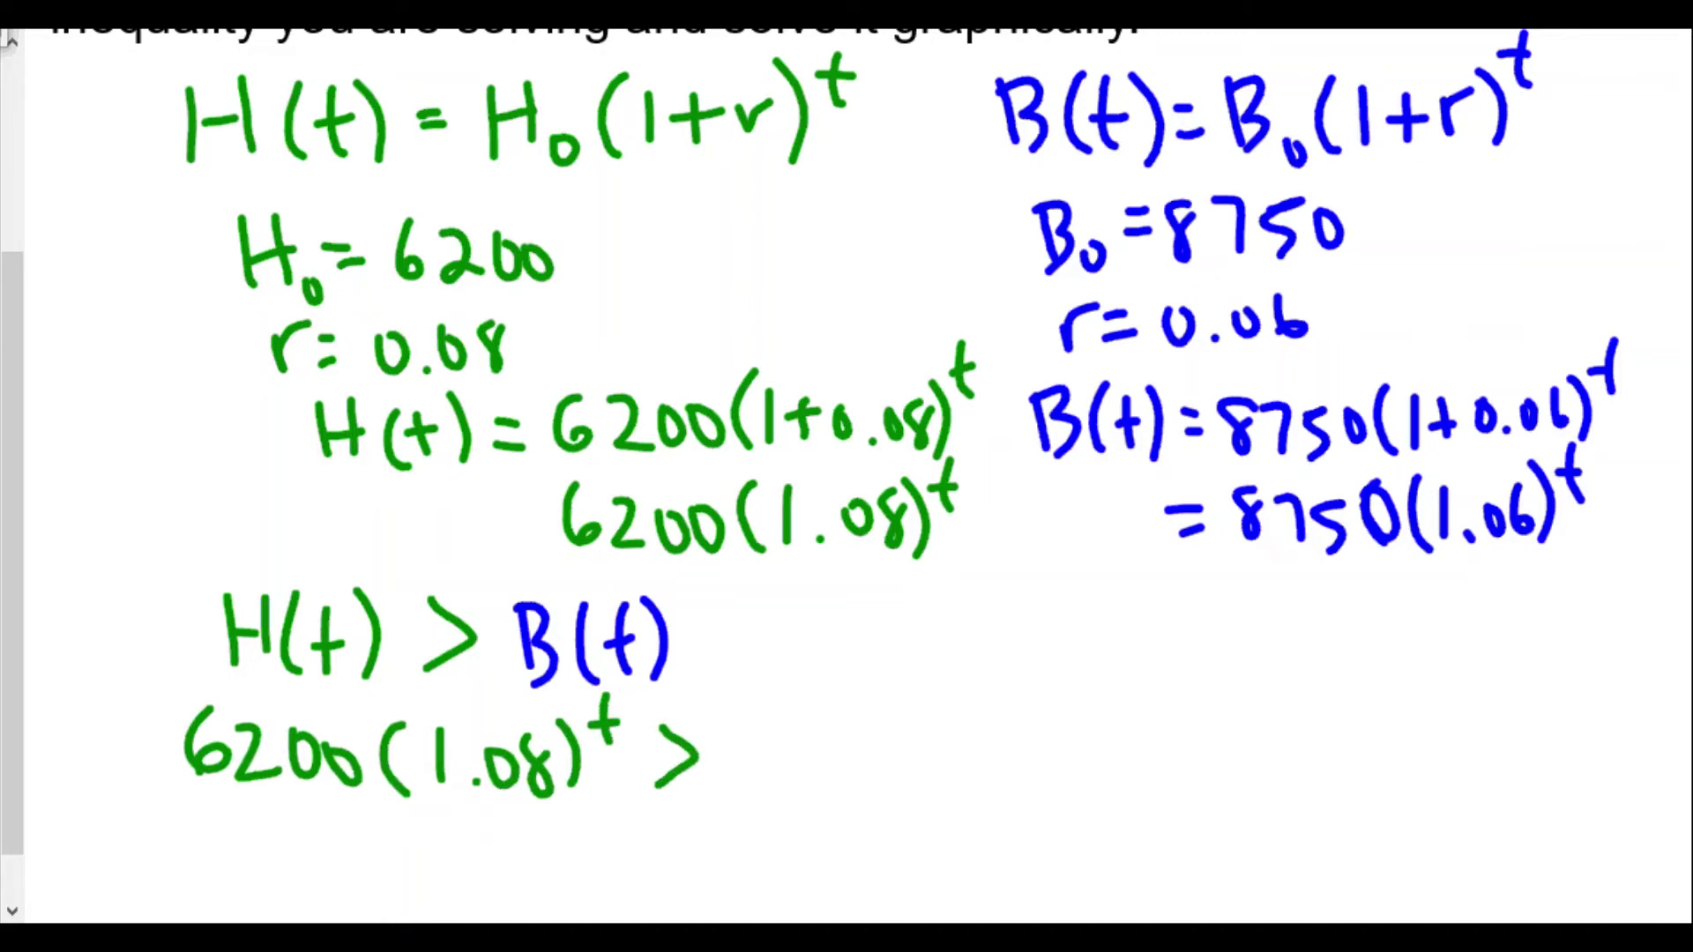
Handwrite 8750(1.06)^t in blue after the greater-than sign to complete the expanded inequality
{"action": "mouse_move", "coordinate": [765, 722]}
{"action": "left_mouse_down"}
{"action": "mouse_move", "coordinate": [757, 785]}
{"action": "mouse_move", "coordinate": [793, 732]}
{"action": "mouse_move", "coordinate": [810, 785]}
{"action": "left_mouse_up"}
{"action": "mouse_move", "coordinate": [881, 730]}
{"action": "left_mouse_down"}
{"action": "mouse_move", "coordinate": [842, 766]}
{"action": "mouse_move", "coordinate": [866, 800]}
{"action": "left_mouse_up"}
{"action": "mouse_move", "coordinate": [912, 743]}
{"action": "left_mouse_down"}
{"action": "mouse_move", "coordinate": [901, 771]}
{"action": "mouse_move", "coordinate": [924, 773]}
{"action": "left_mouse_up"}
{"action": "mouse_move", "coordinate": [977, 714]}
{"action": "left_mouse_down"}
{"action": "mouse_move", "coordinate": [951, 791]}
{"action": "mouse_move", "coordinate": [987, 786]}
{"action": "left_mouse_up"}
{"action": "left_click", "coordinate": [1027, 777]}
{"action": "mouse_move", "coordinate": [1063, 728]}
{"action": "left_mouse_down"}
{"action": "mouse_move", "coordinate": [1045, 760]}
{"action": "mouse_move", "coordinate": [1069, 736]}
{"action": "left_mouse_up"}
{"action": "mouse_move", "coordinate": [1107, 718]}
{"action": "left_mouse_down"}
{"action": "mouse_move", "coordinate": [1101, 776]}
{"action": "mouse_move", "coordinate": [1087, 757]}
{"action": "mouse_move", "coordinate": [1127, 804]}
{"action": "left_mouse_up"}
{"action": "left_click_drag", "start_coordinate": [1157, 650], "coordinate": [1149, 708]}
{"action": "left_click_drag", "start_coordinate": [1137, 684], "coordinate": [1180, 670]}
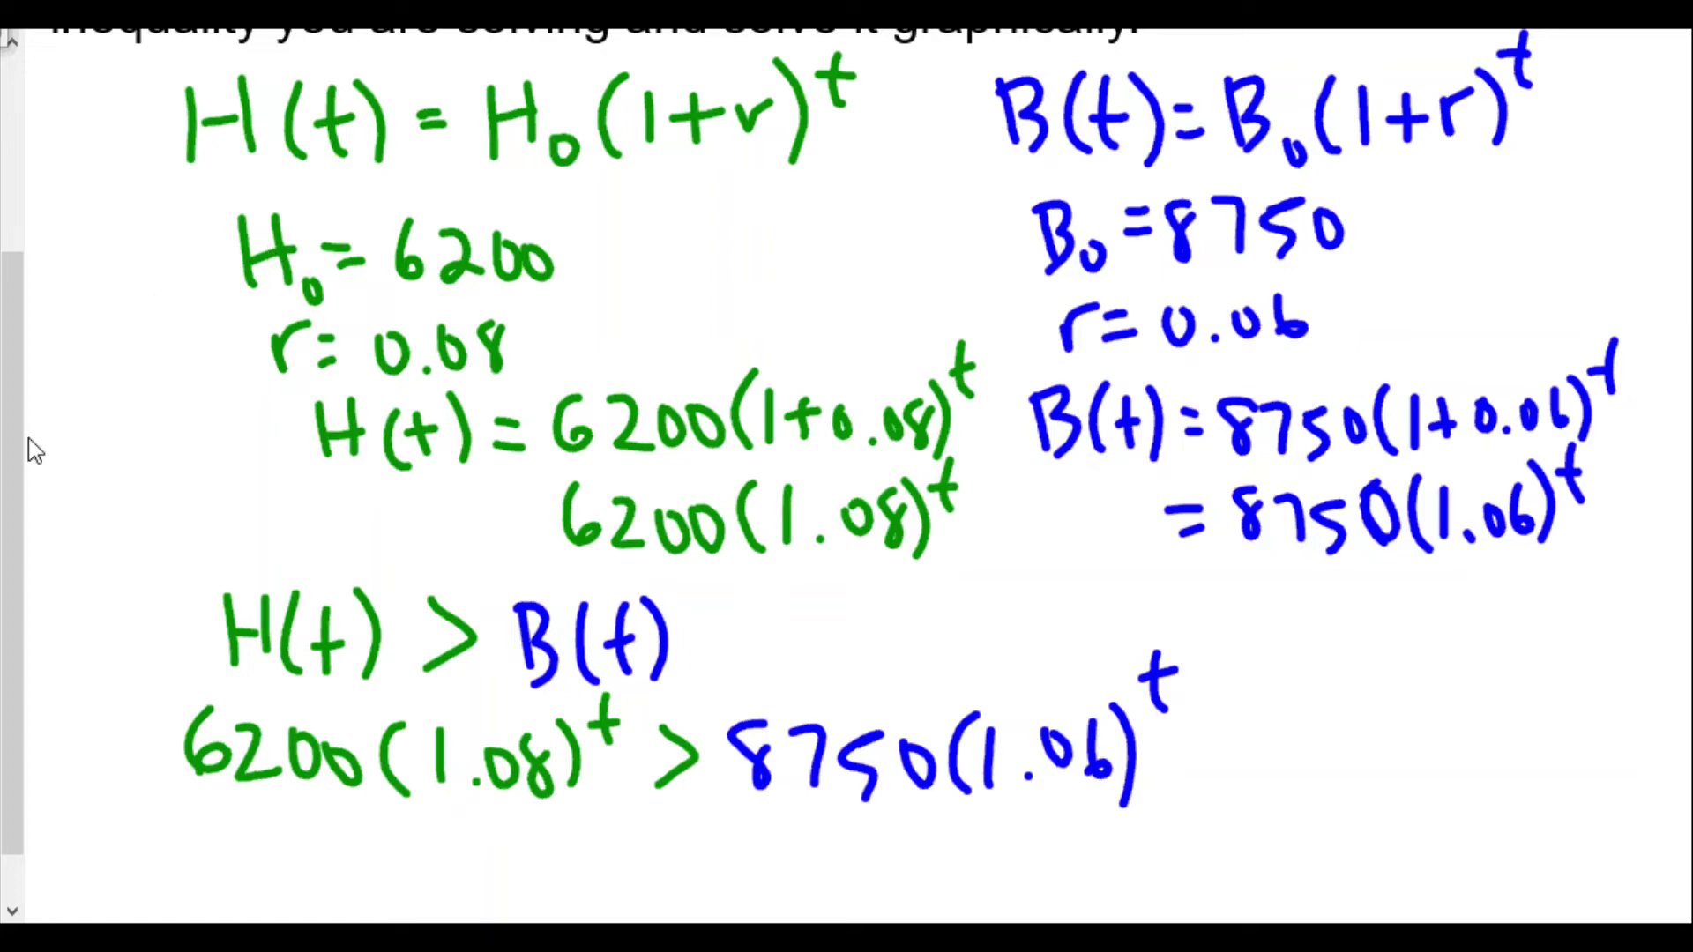
Review the word problem and the inequality, and switch to the TI-SmartView CE calculator with its Y= equation editor open
{"action": "left_click_drag", "start_coordinate": [13, 468], "coordinate": [13, 334]}
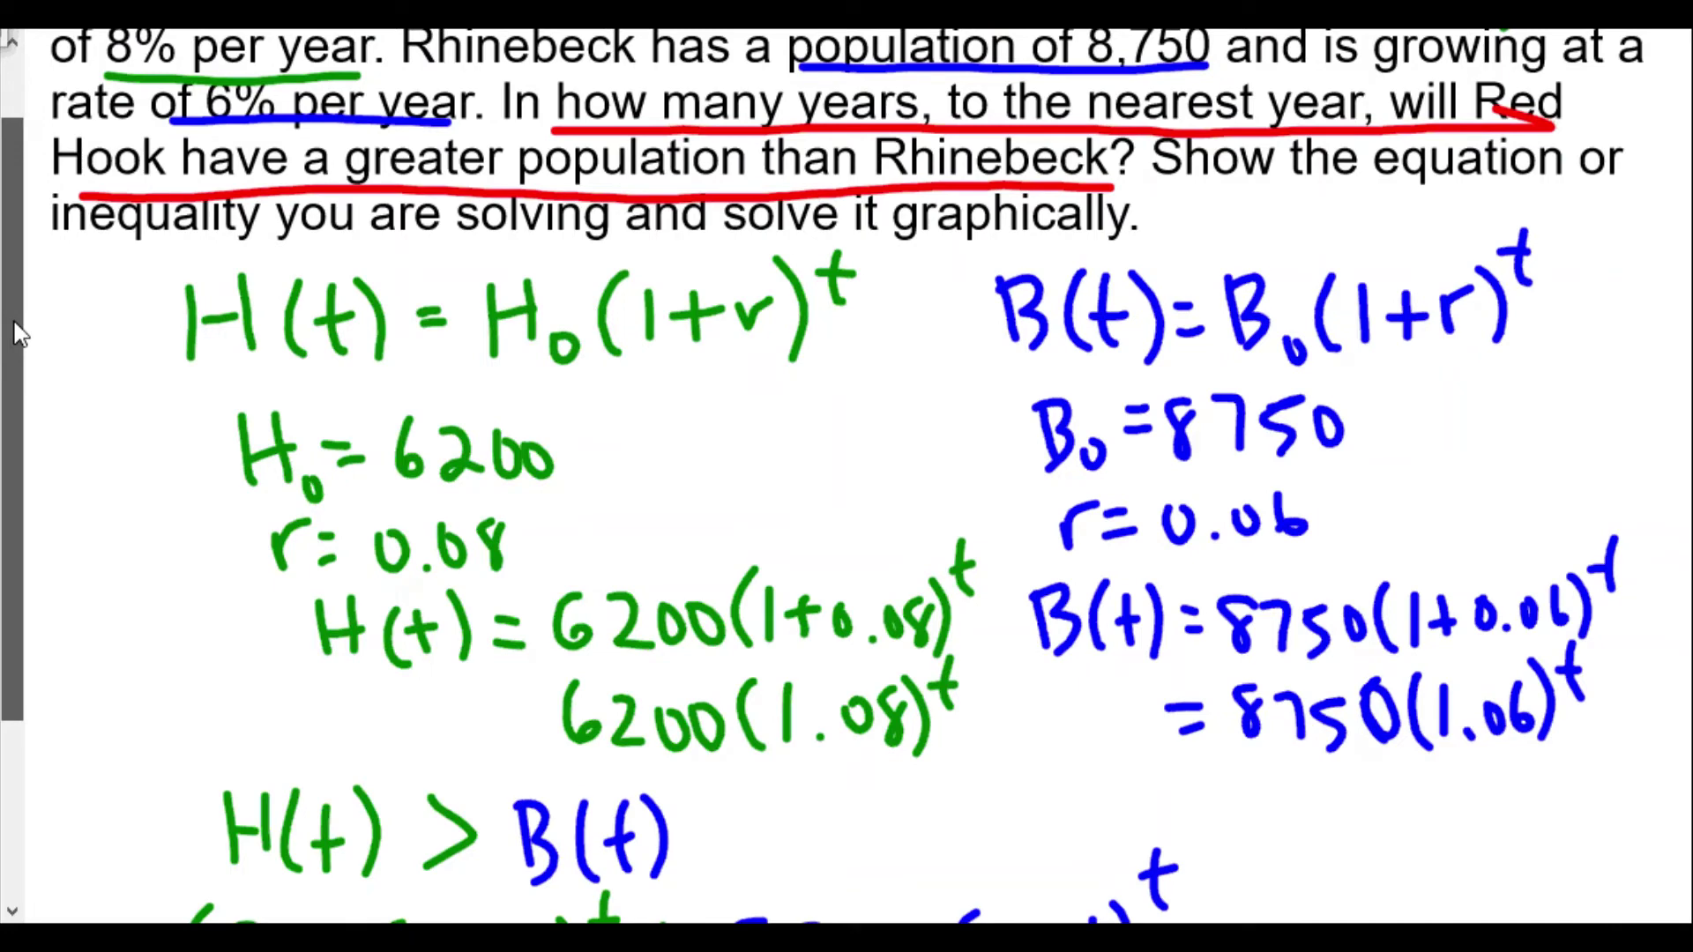
{"action": "left_click_drag", "start_coordinate": [17, 334], "coordinate": [23, 535]}
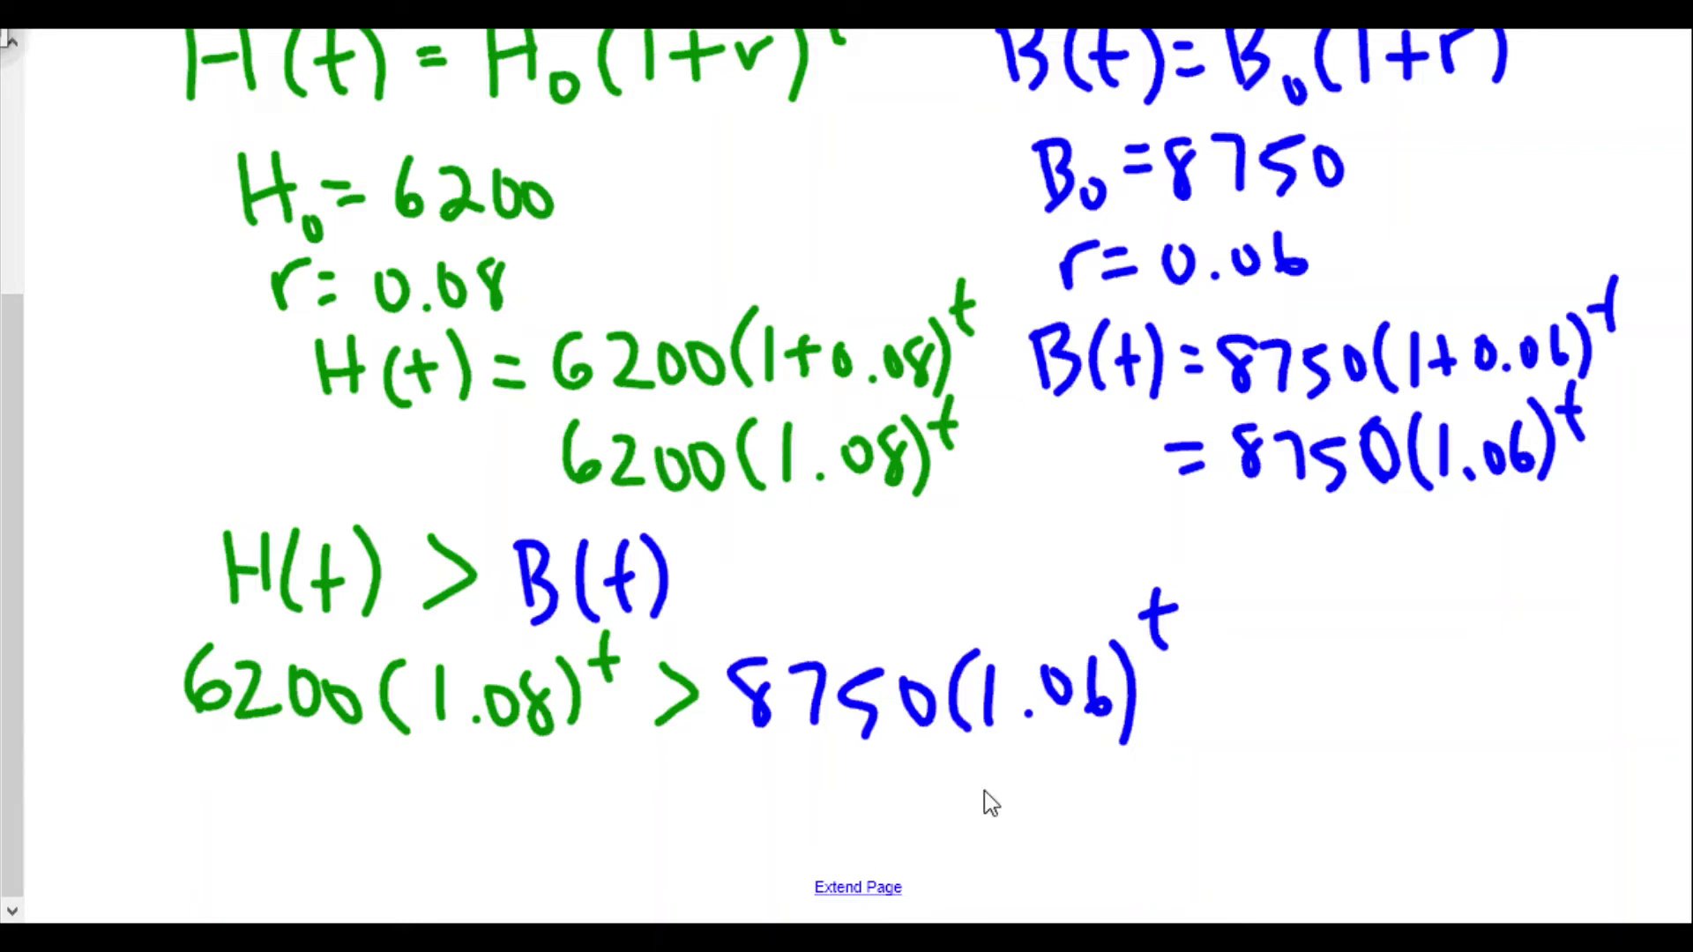
{"action": "mouse_move", "coordinate": [1012, 939]}
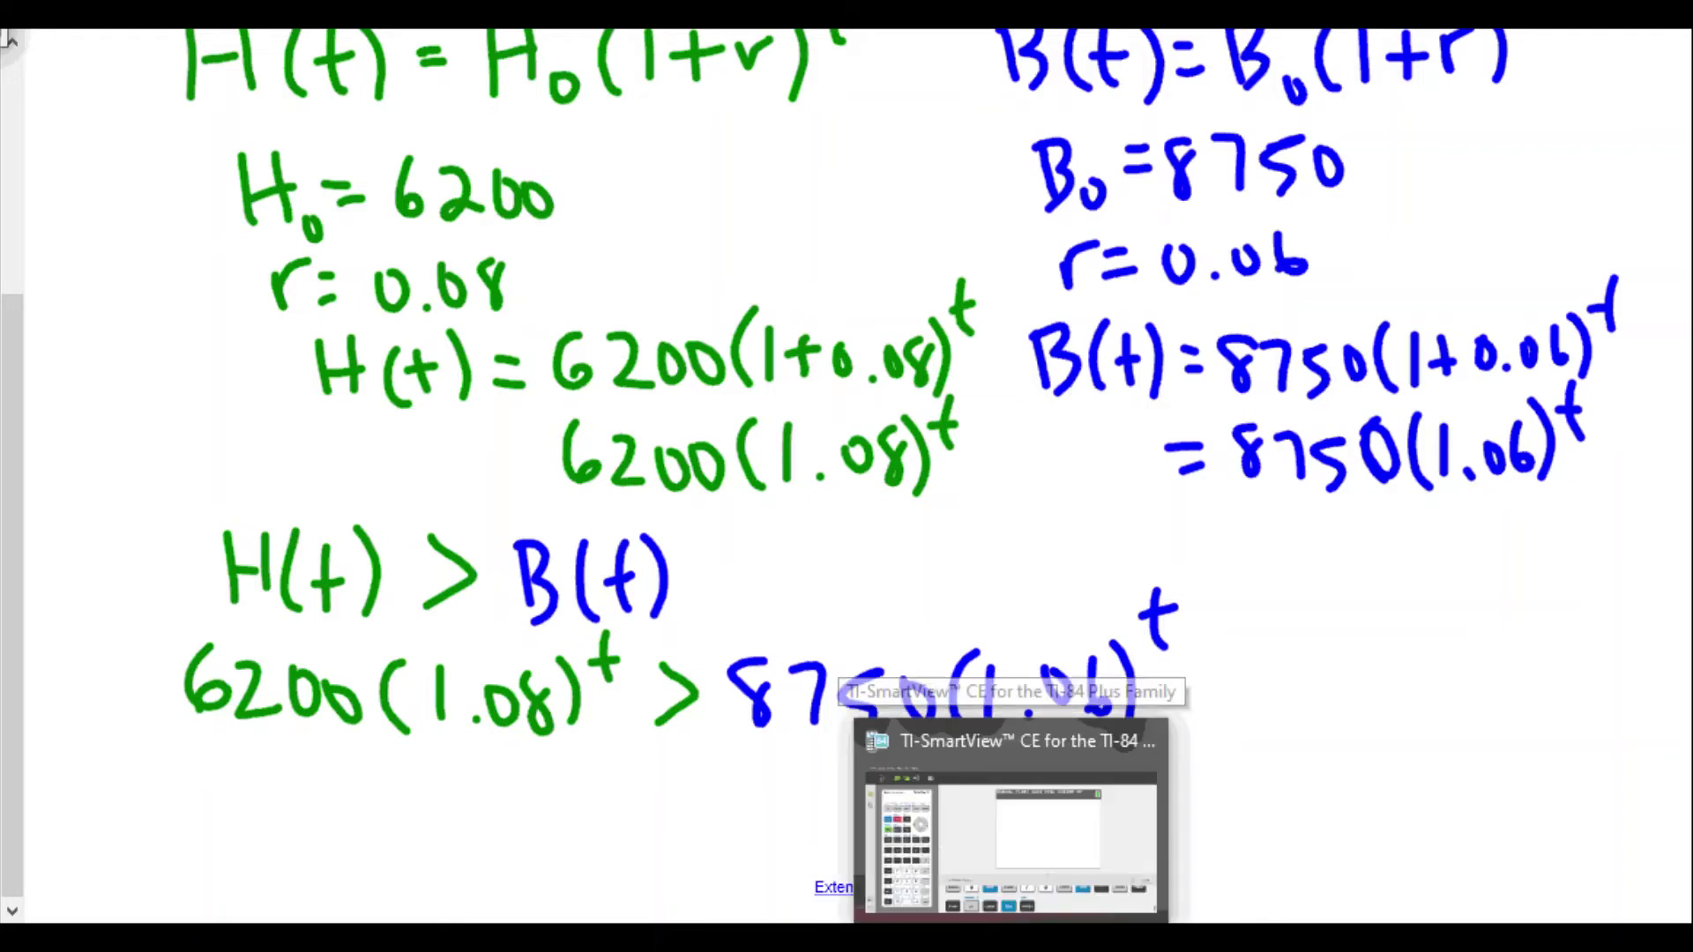
{"action": "left_click", "coordinate": [1011, 939]}
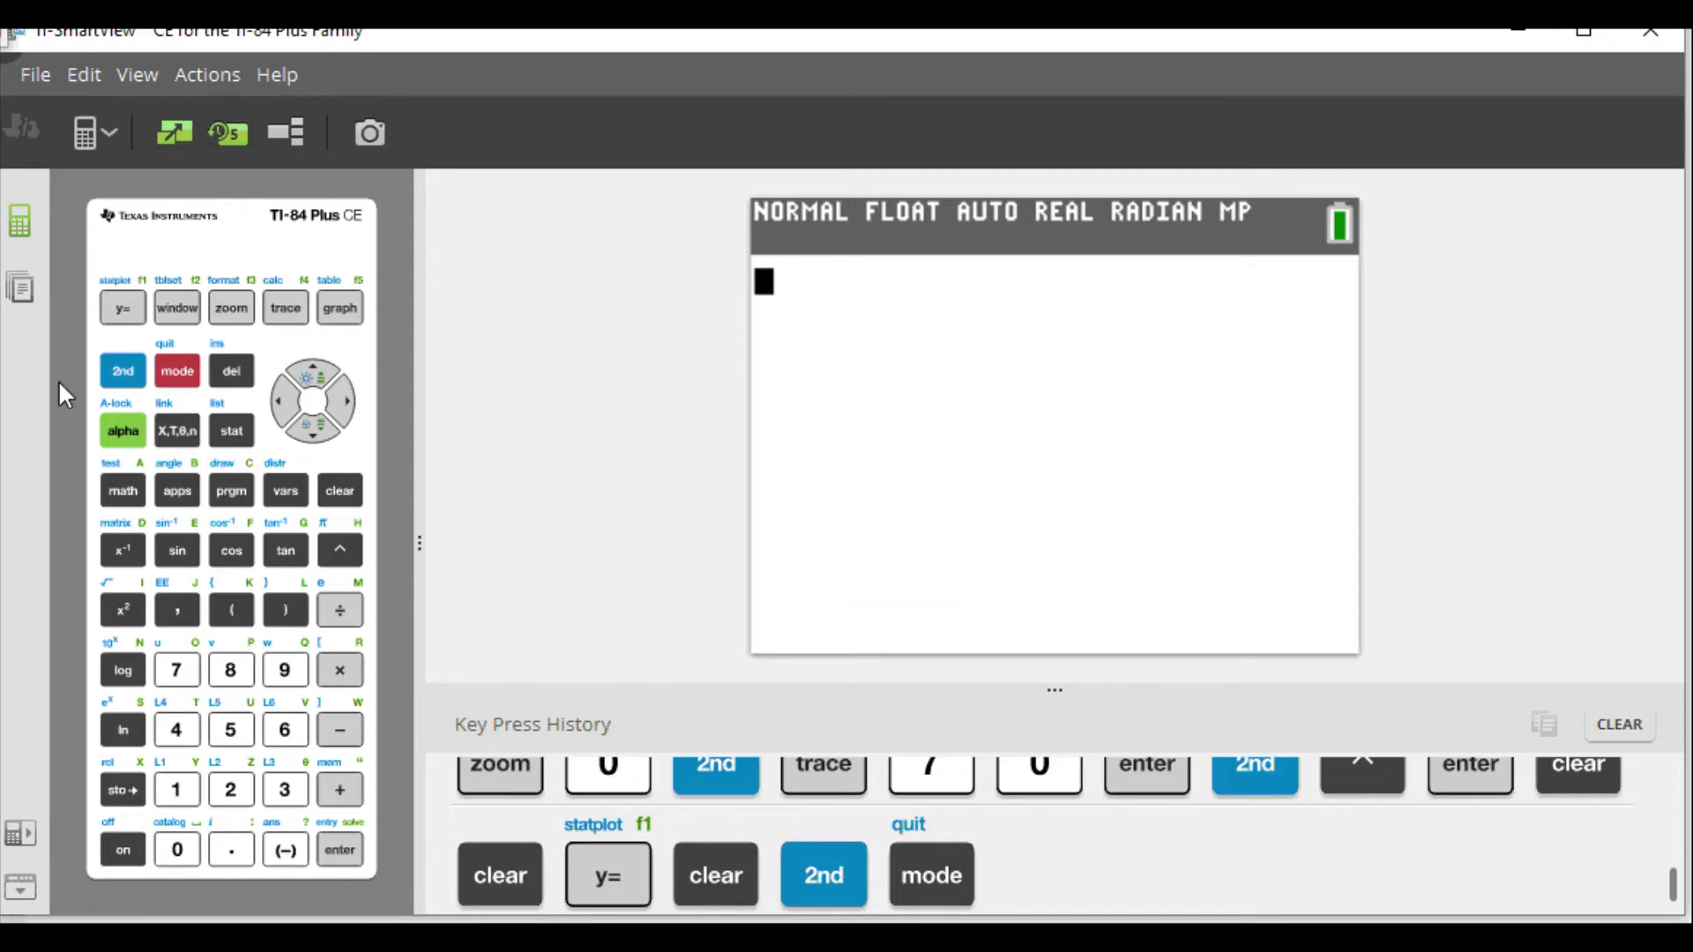
{"action": "left_click", "coordinate": [124, 309]}
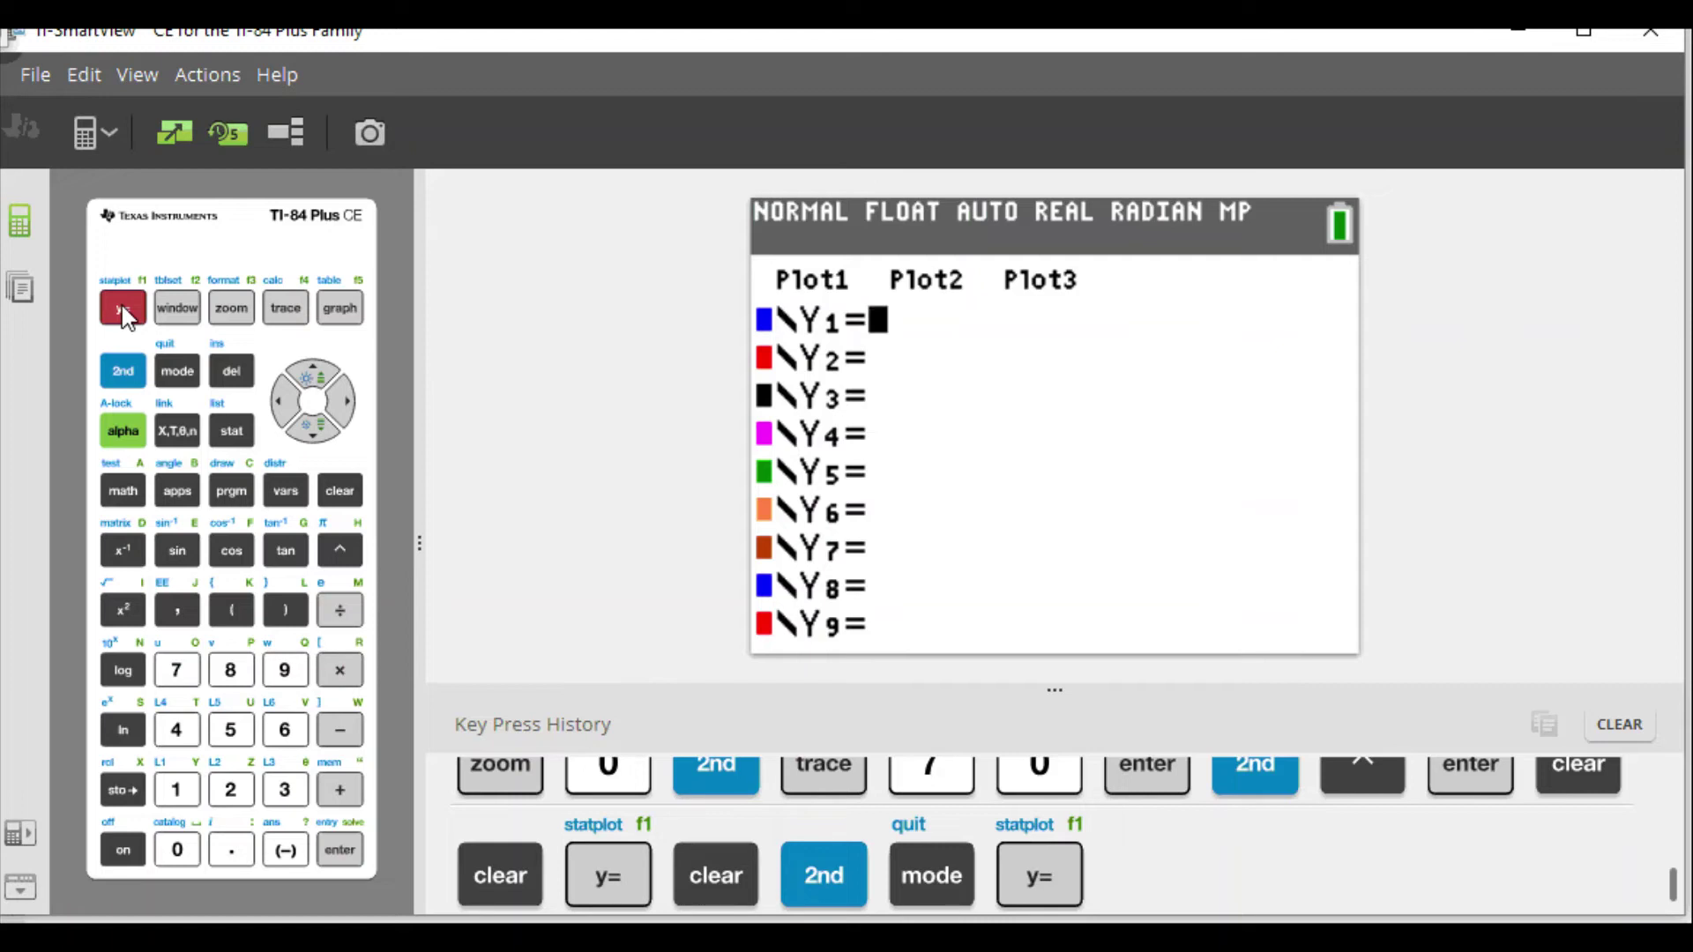
{"action": "left_click", "coordinate": [124, 309]}
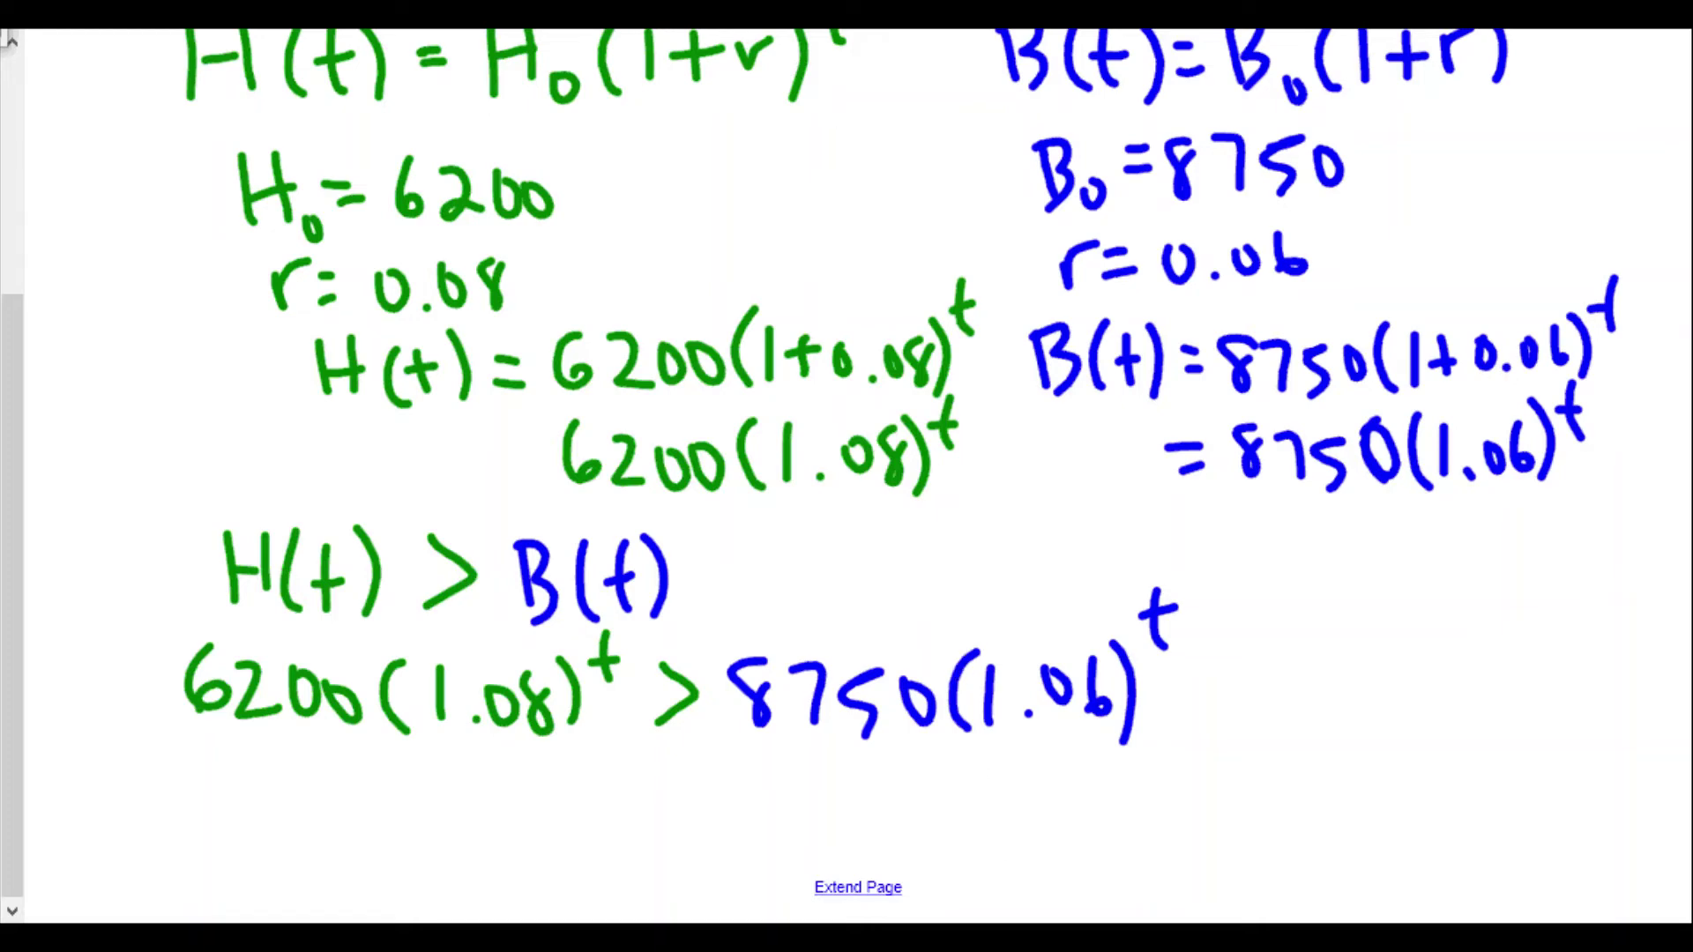
{"action": "key", "text": "alt+Tab"}
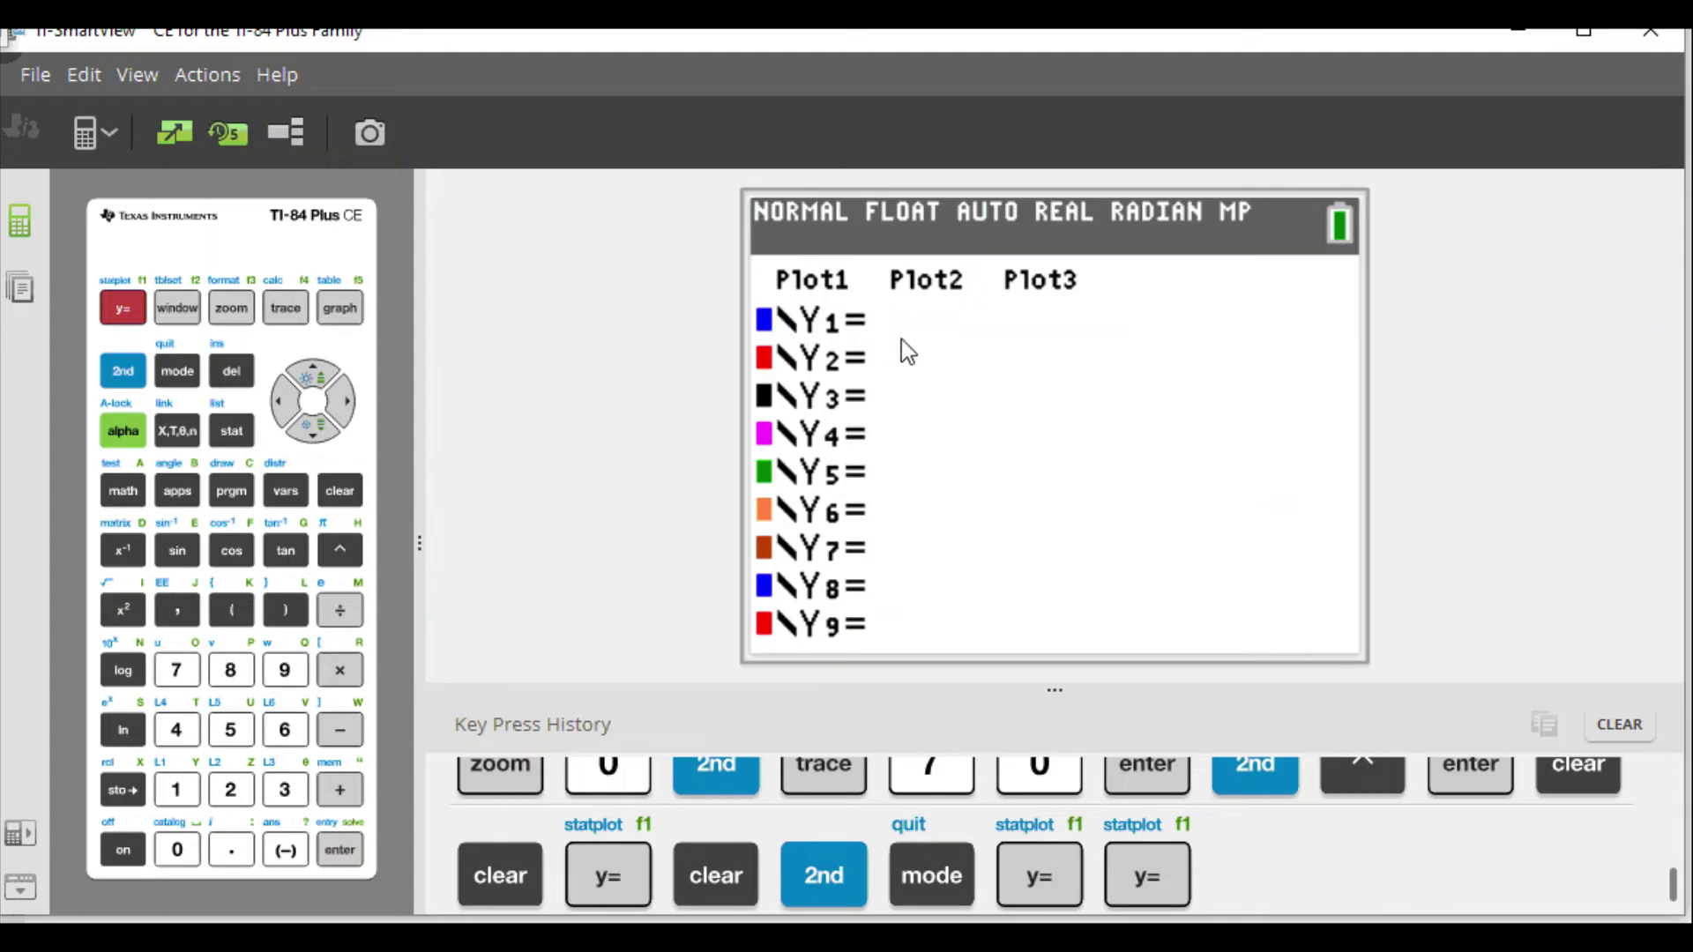
Enter 6200(1.08)^X as function Y1
{"action": "type", "text": "6200"}
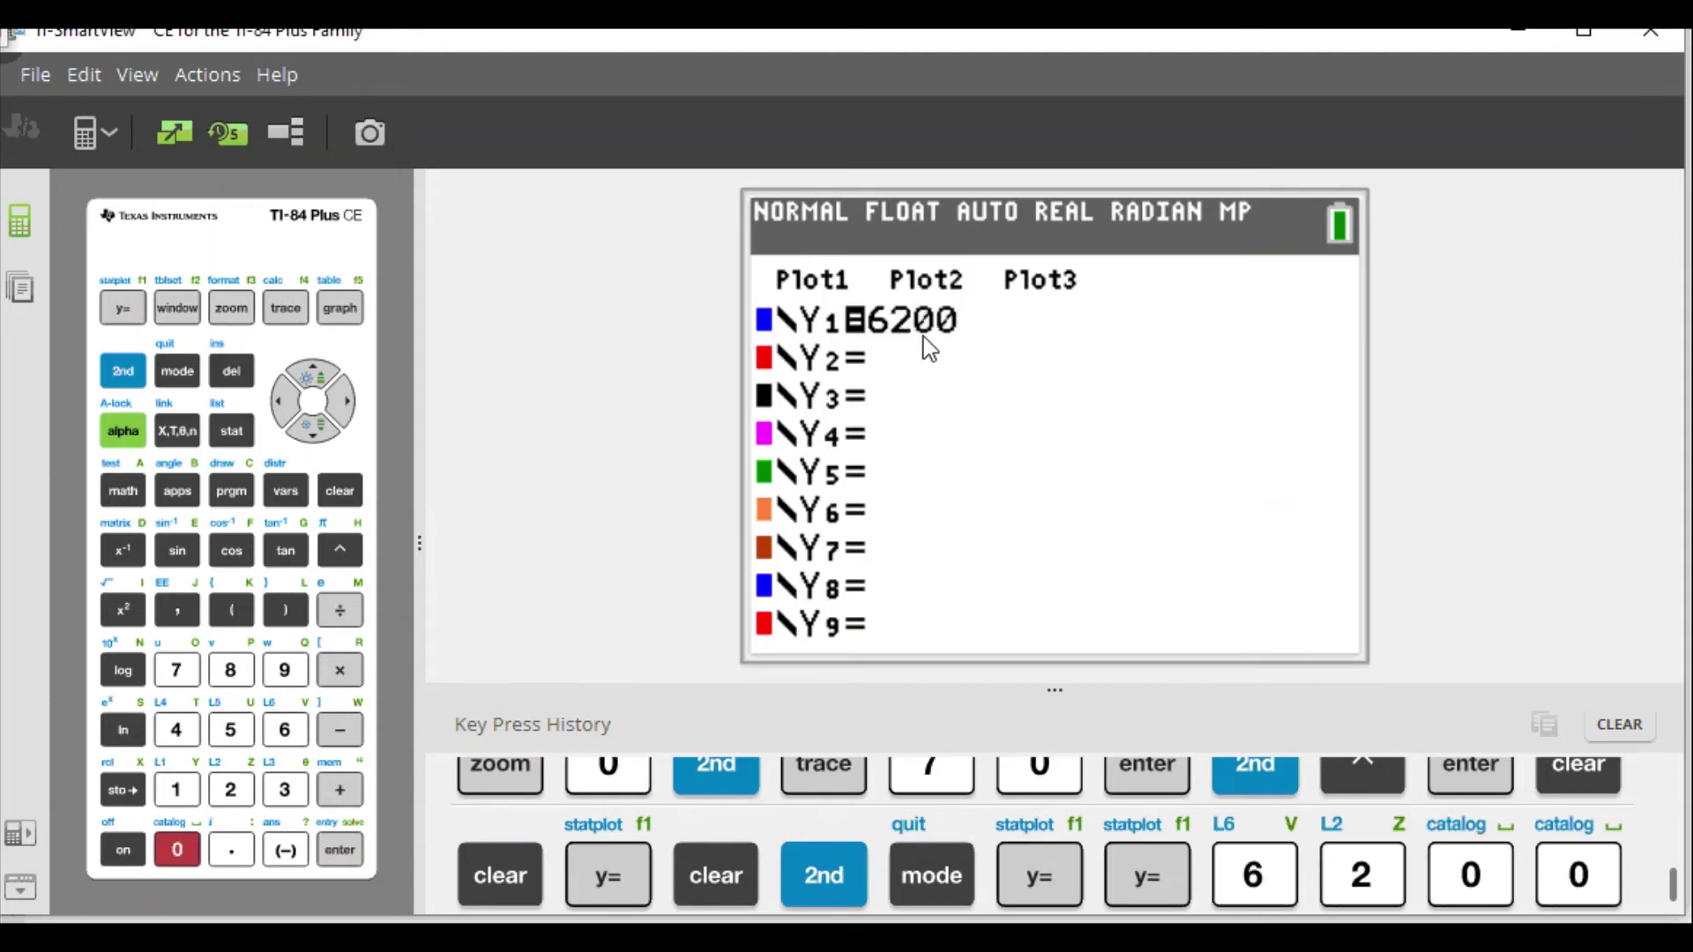
{"action": "type", "text": "(1.08"}
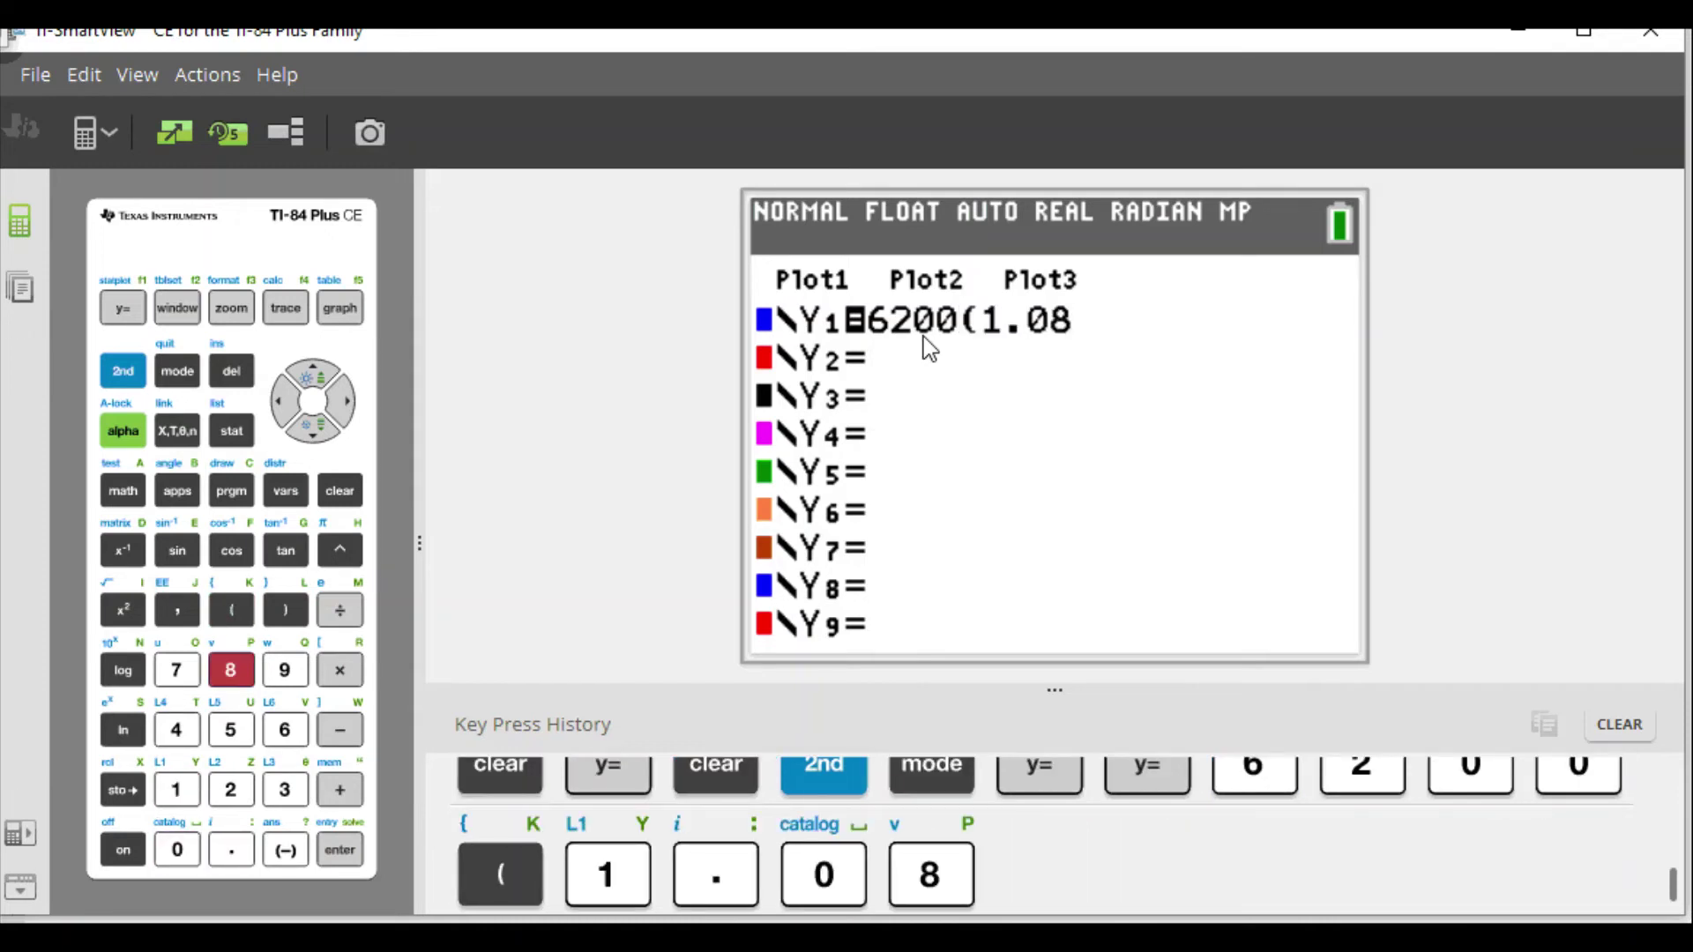
{"action": "type", "text": ")"}
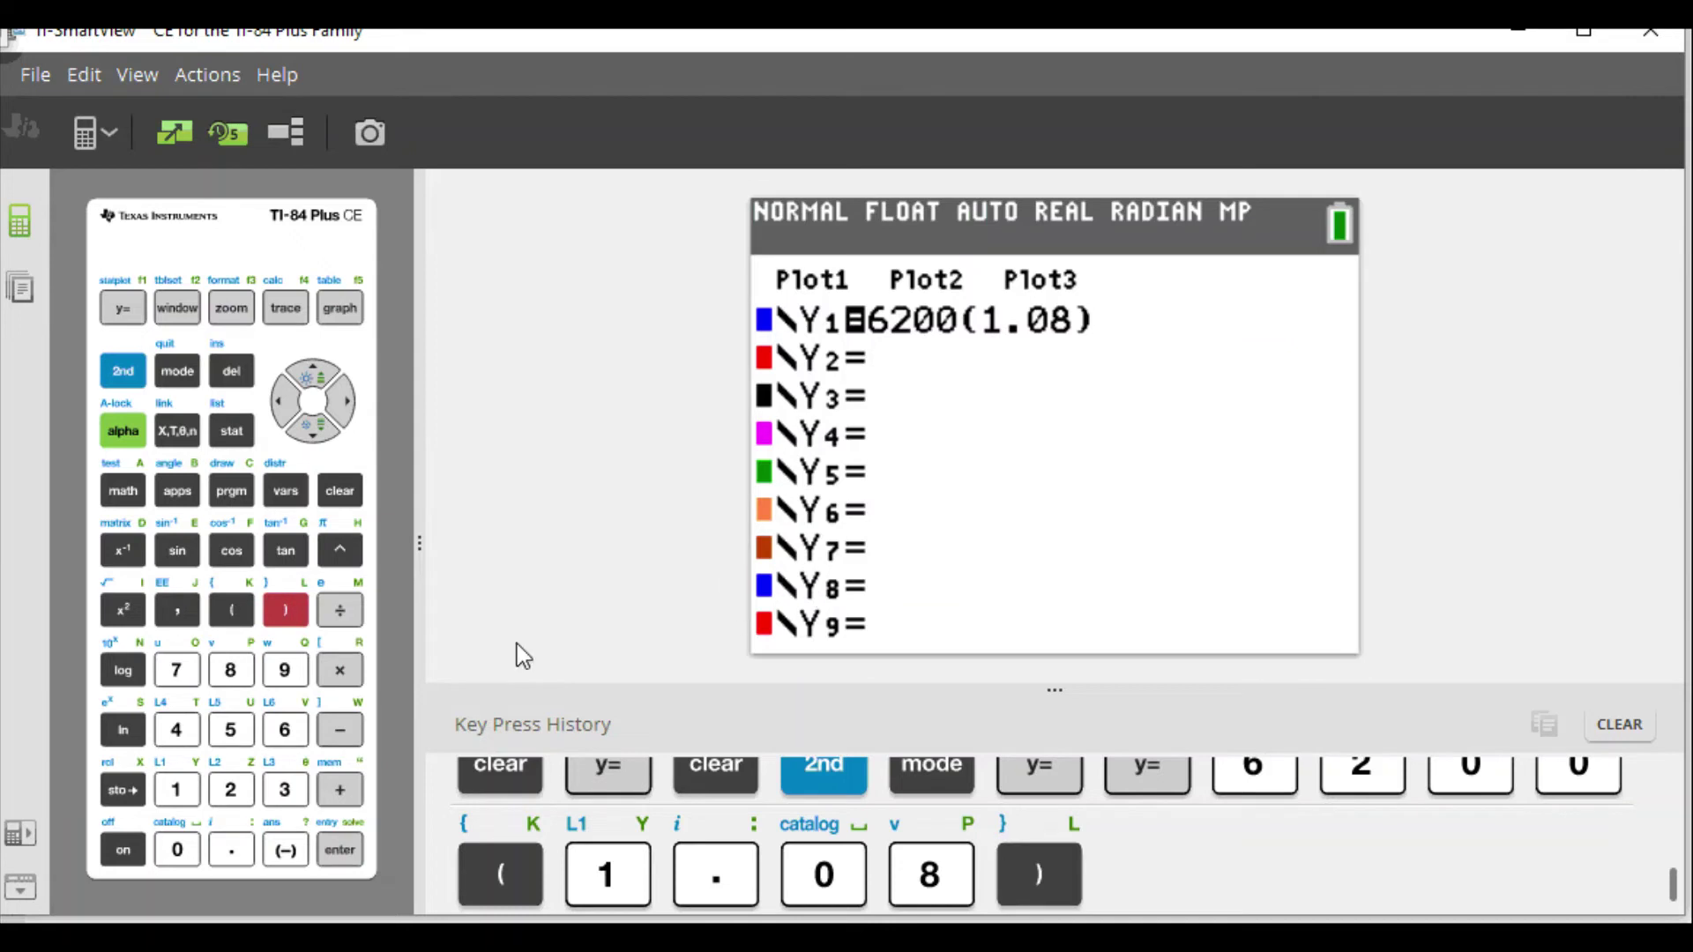
{"action": "left_click", "coordinate": [341, 561]}
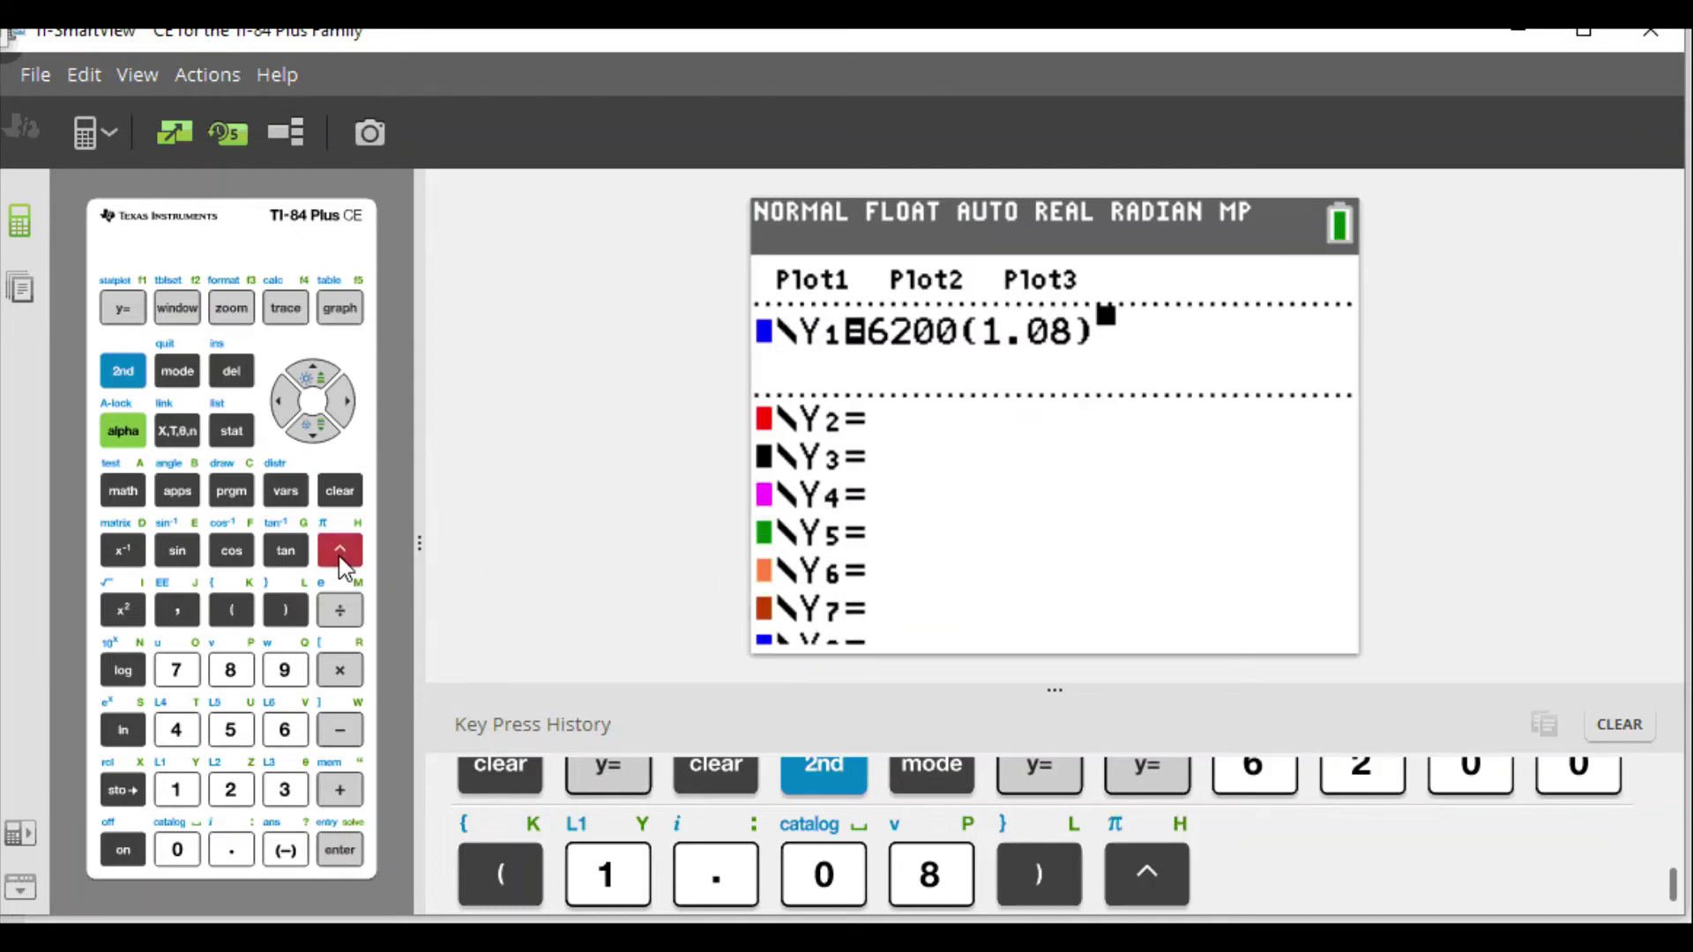
{"action": "left_click", "coordinate": [176, 432]}
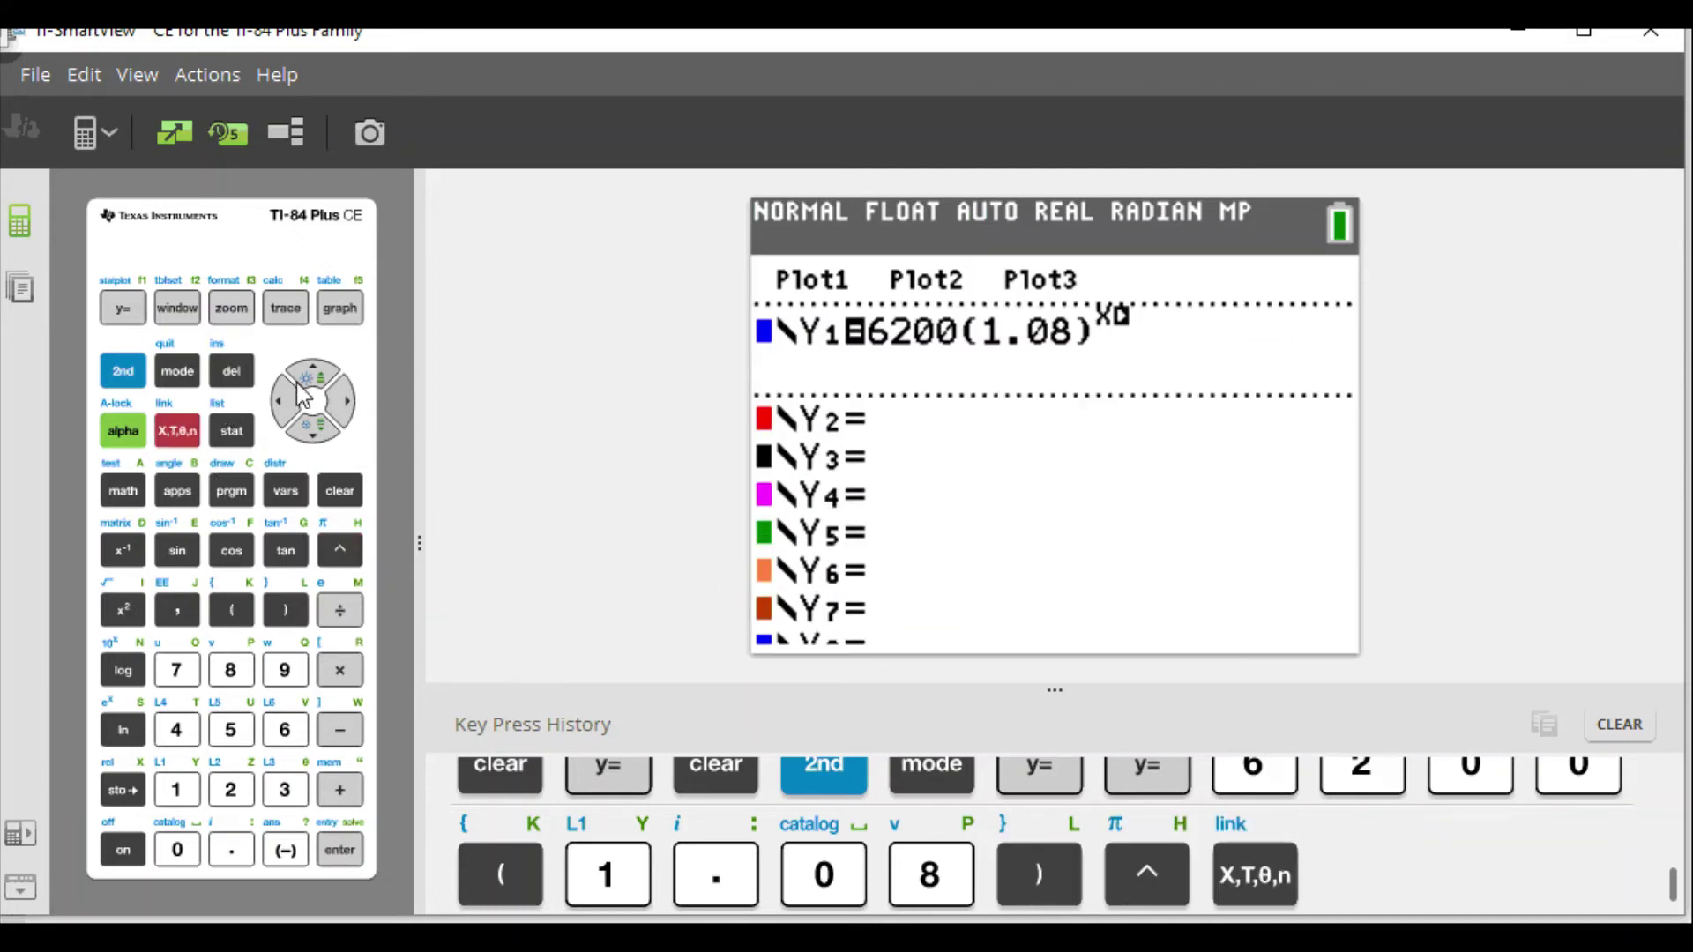
{"action": "left_click", "coordinate": [319, 432]}
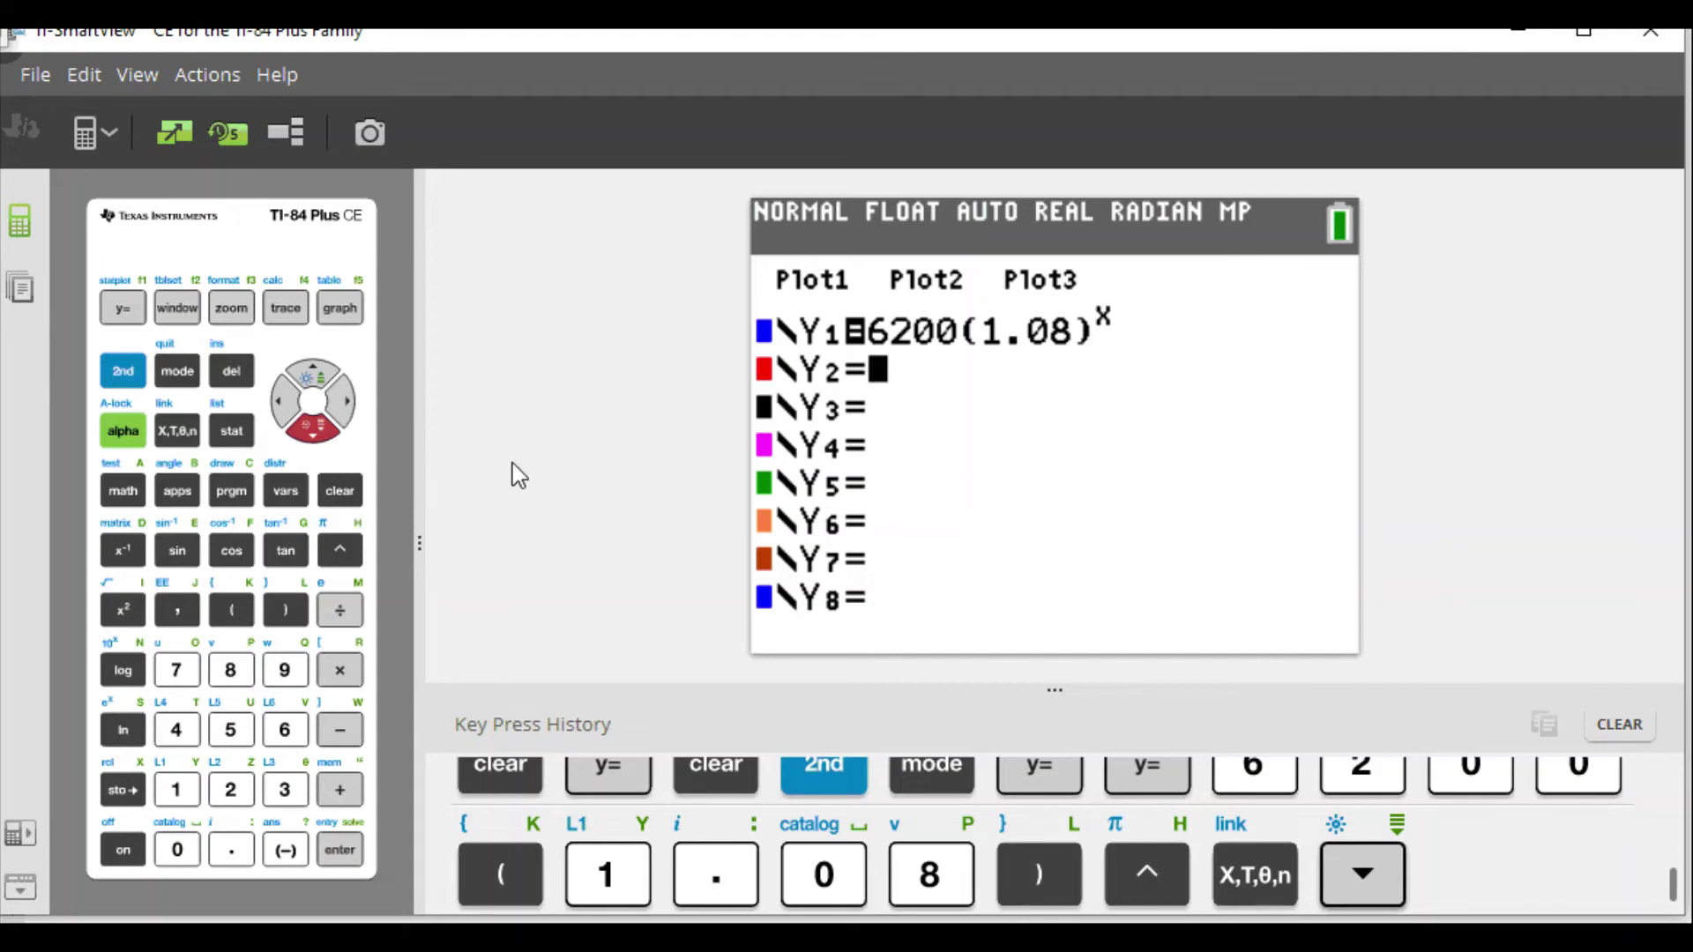
Enter 8750(1.06)^X as function Y2
{"action": "type", "text": "8750("}
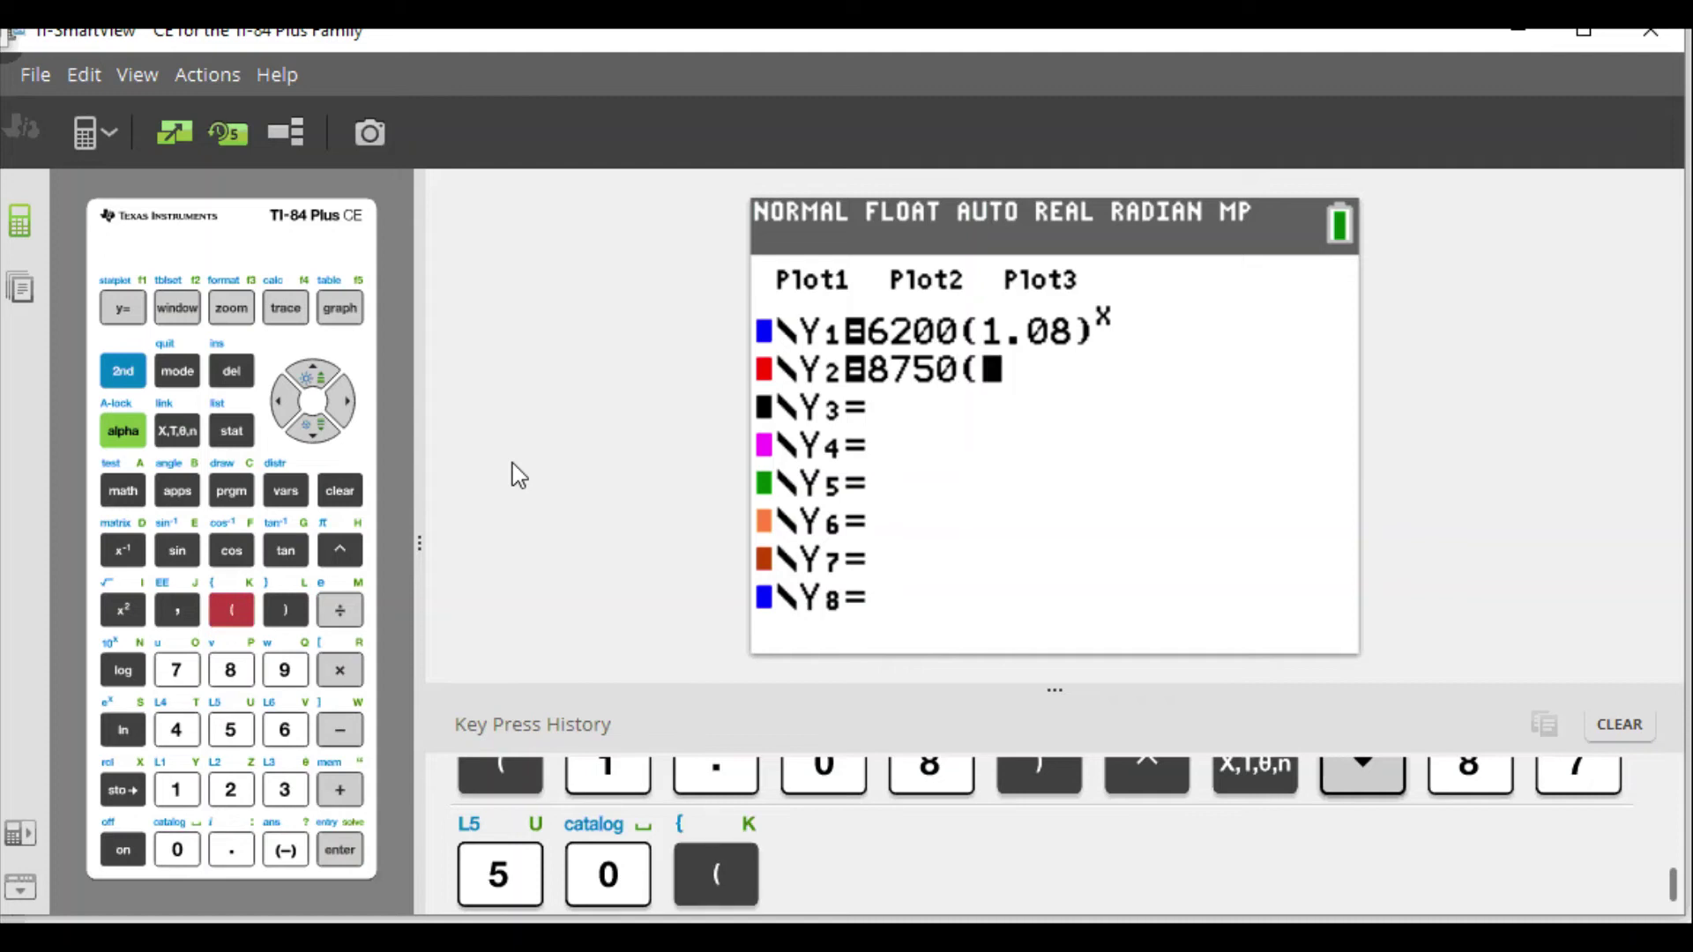
{"action": "type", "text": "1.06)"}
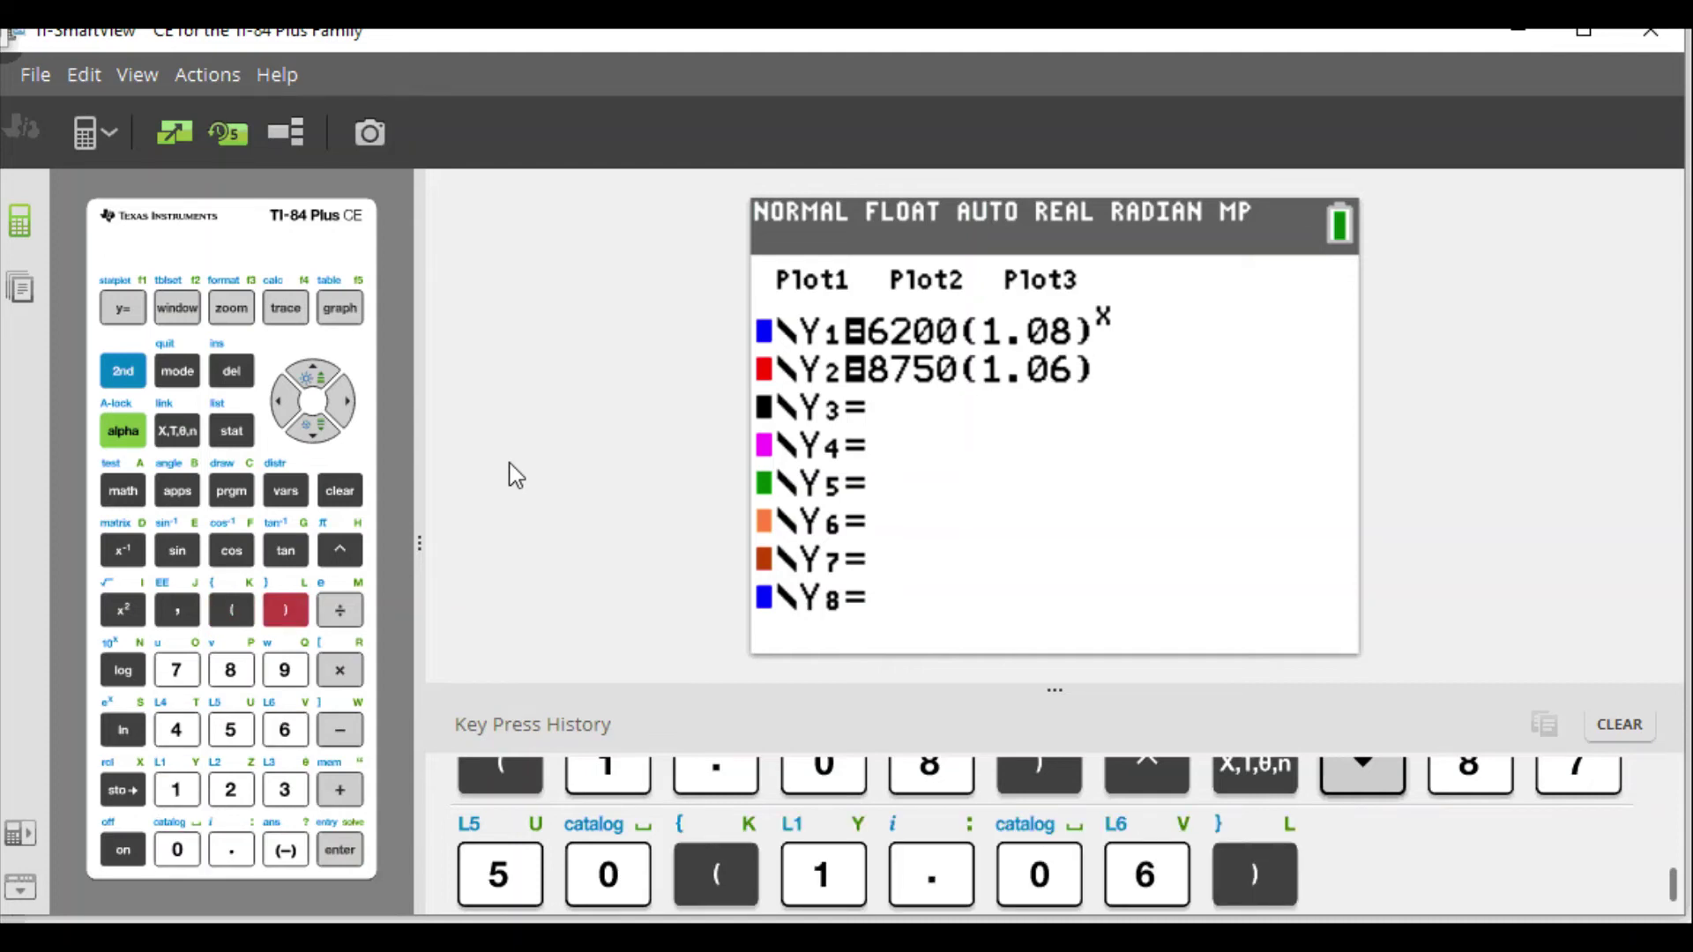
{"action": "left_click", "coordinate": [180, 431]}
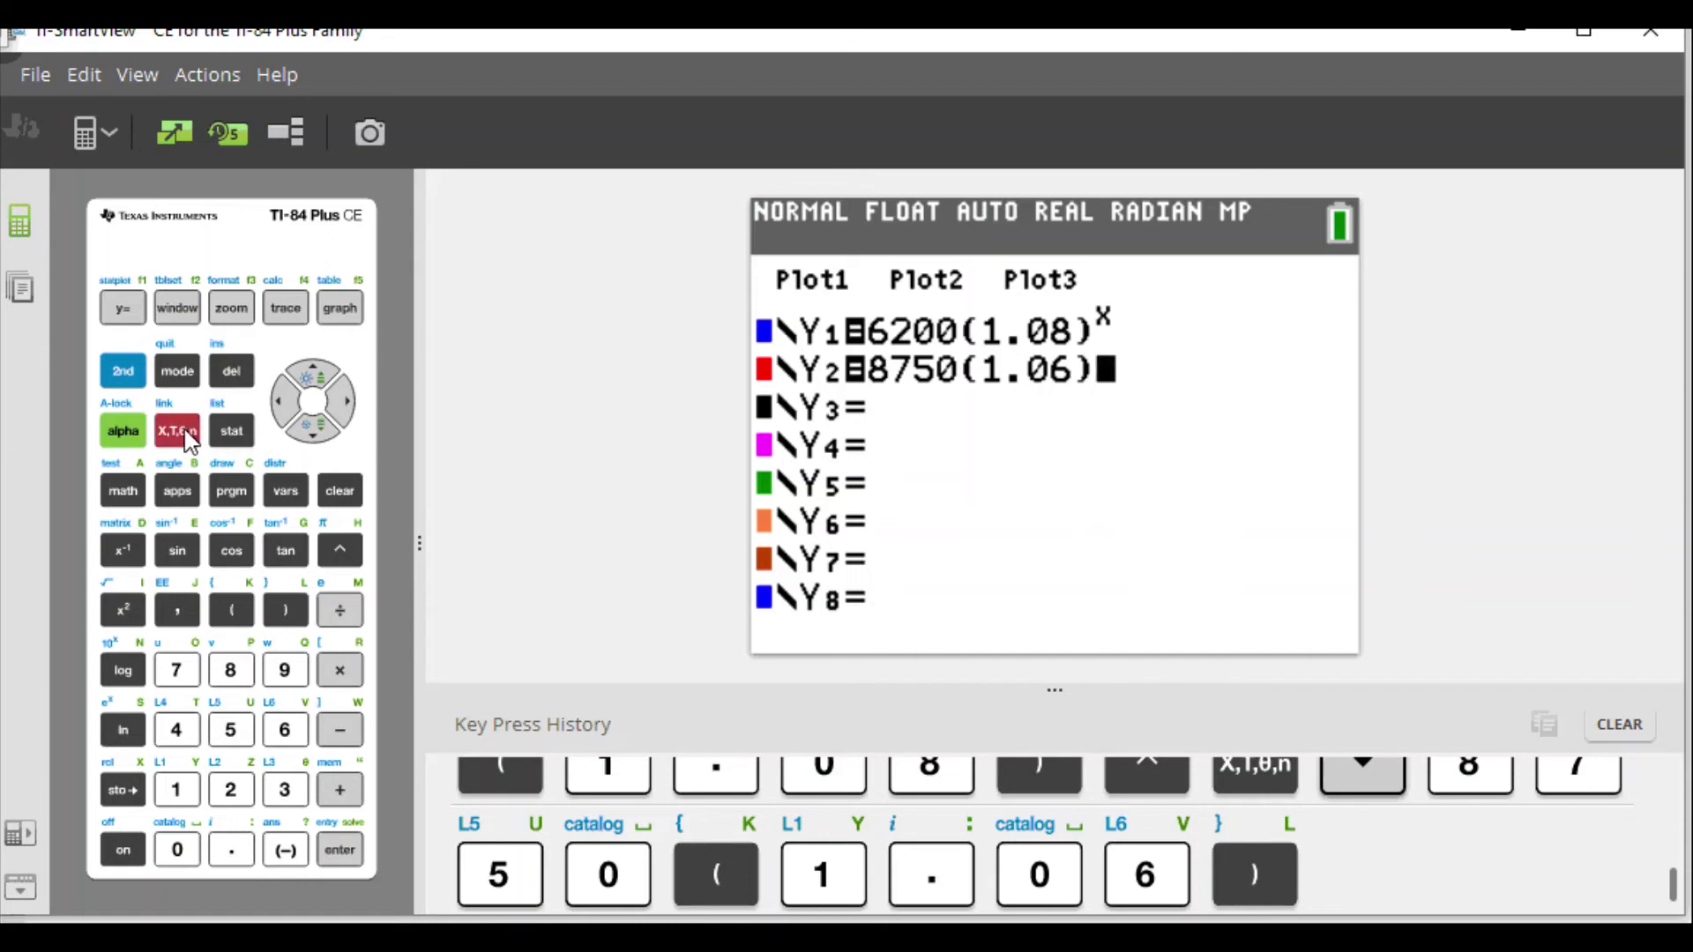
{"action": "left_click", "coordinate": [286, 402]}
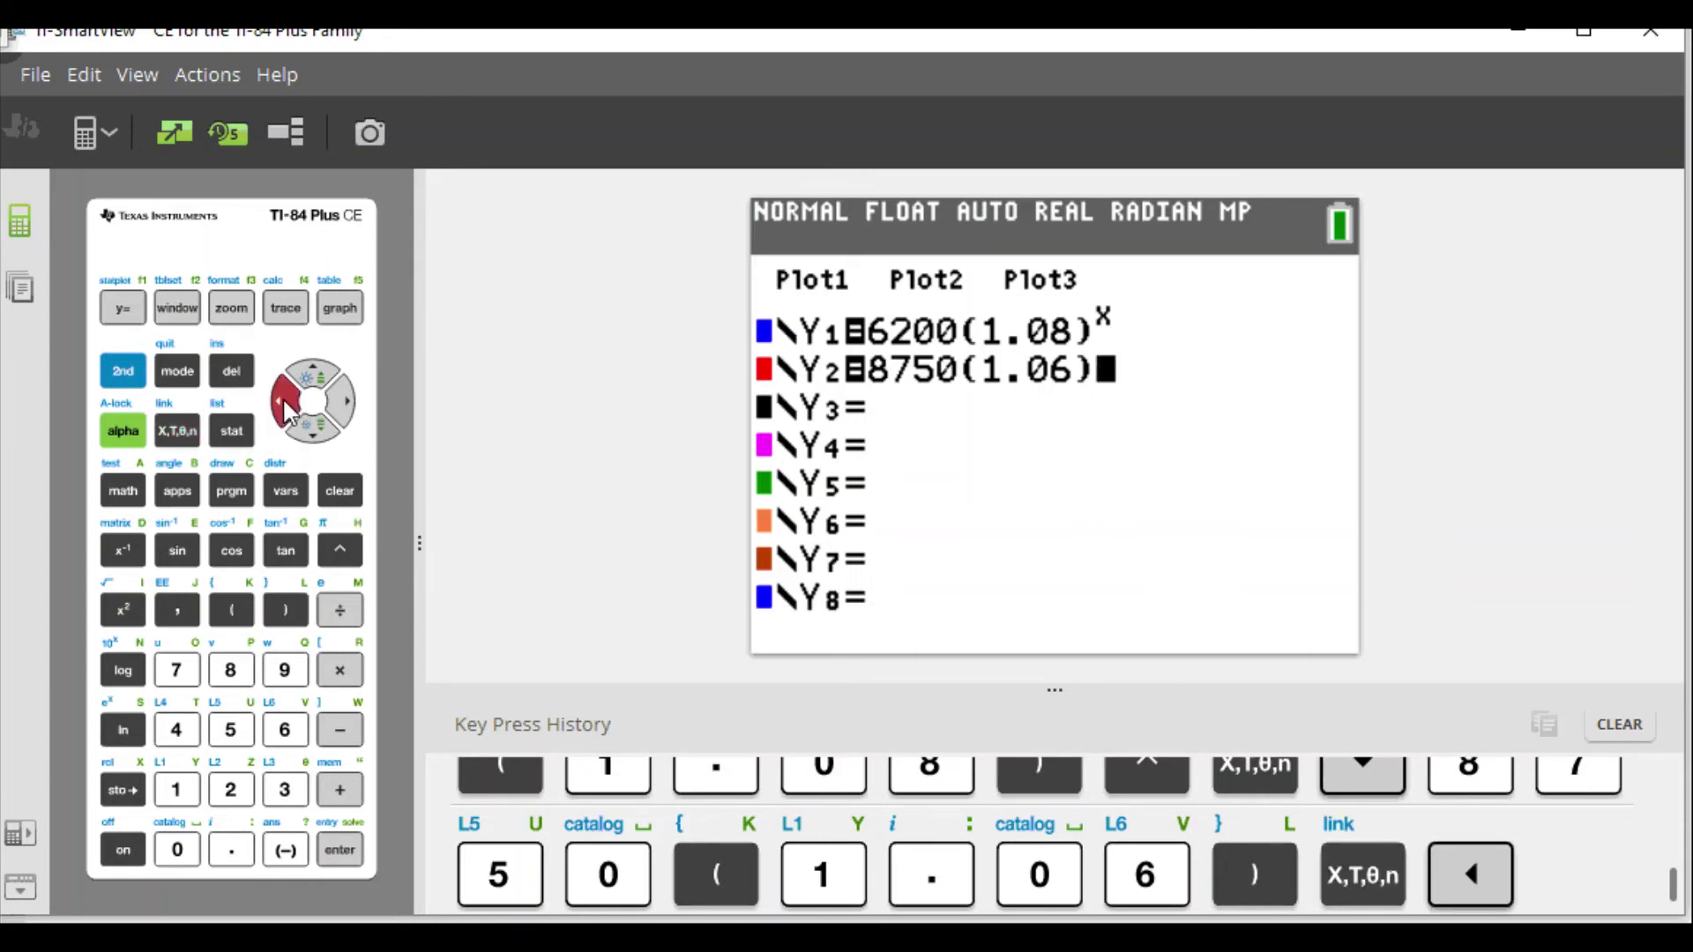
{"action": "left_click", "coordinate": [232, 371]}
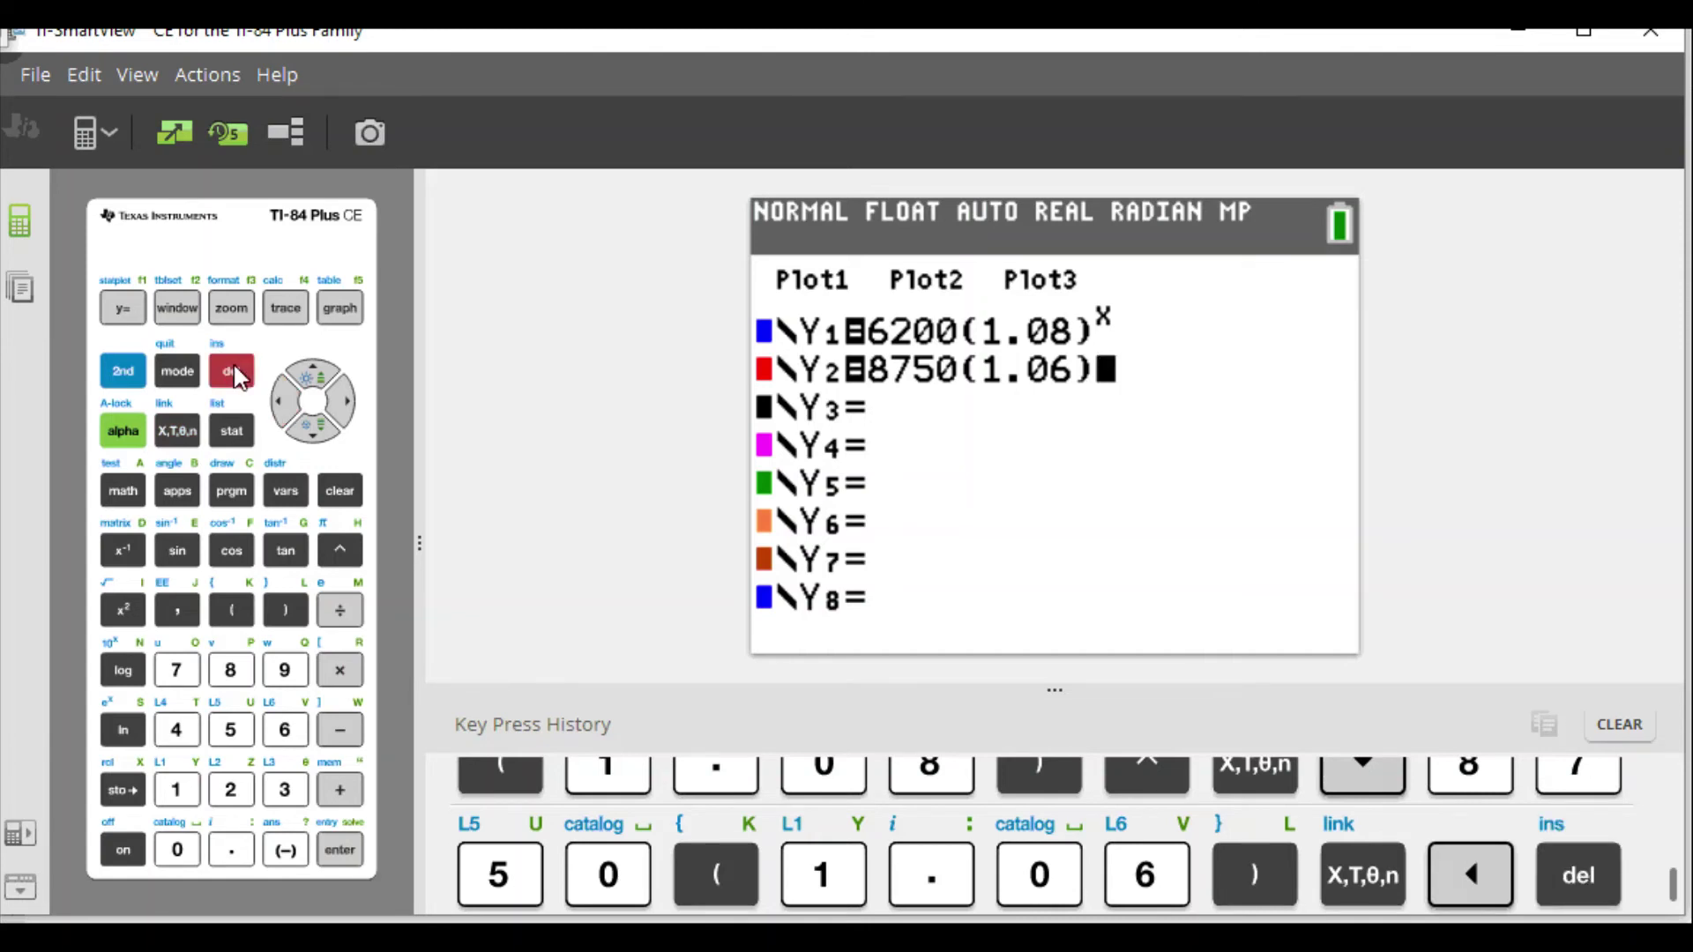
{"action": "left_click", "coordinate": [340, 552]}
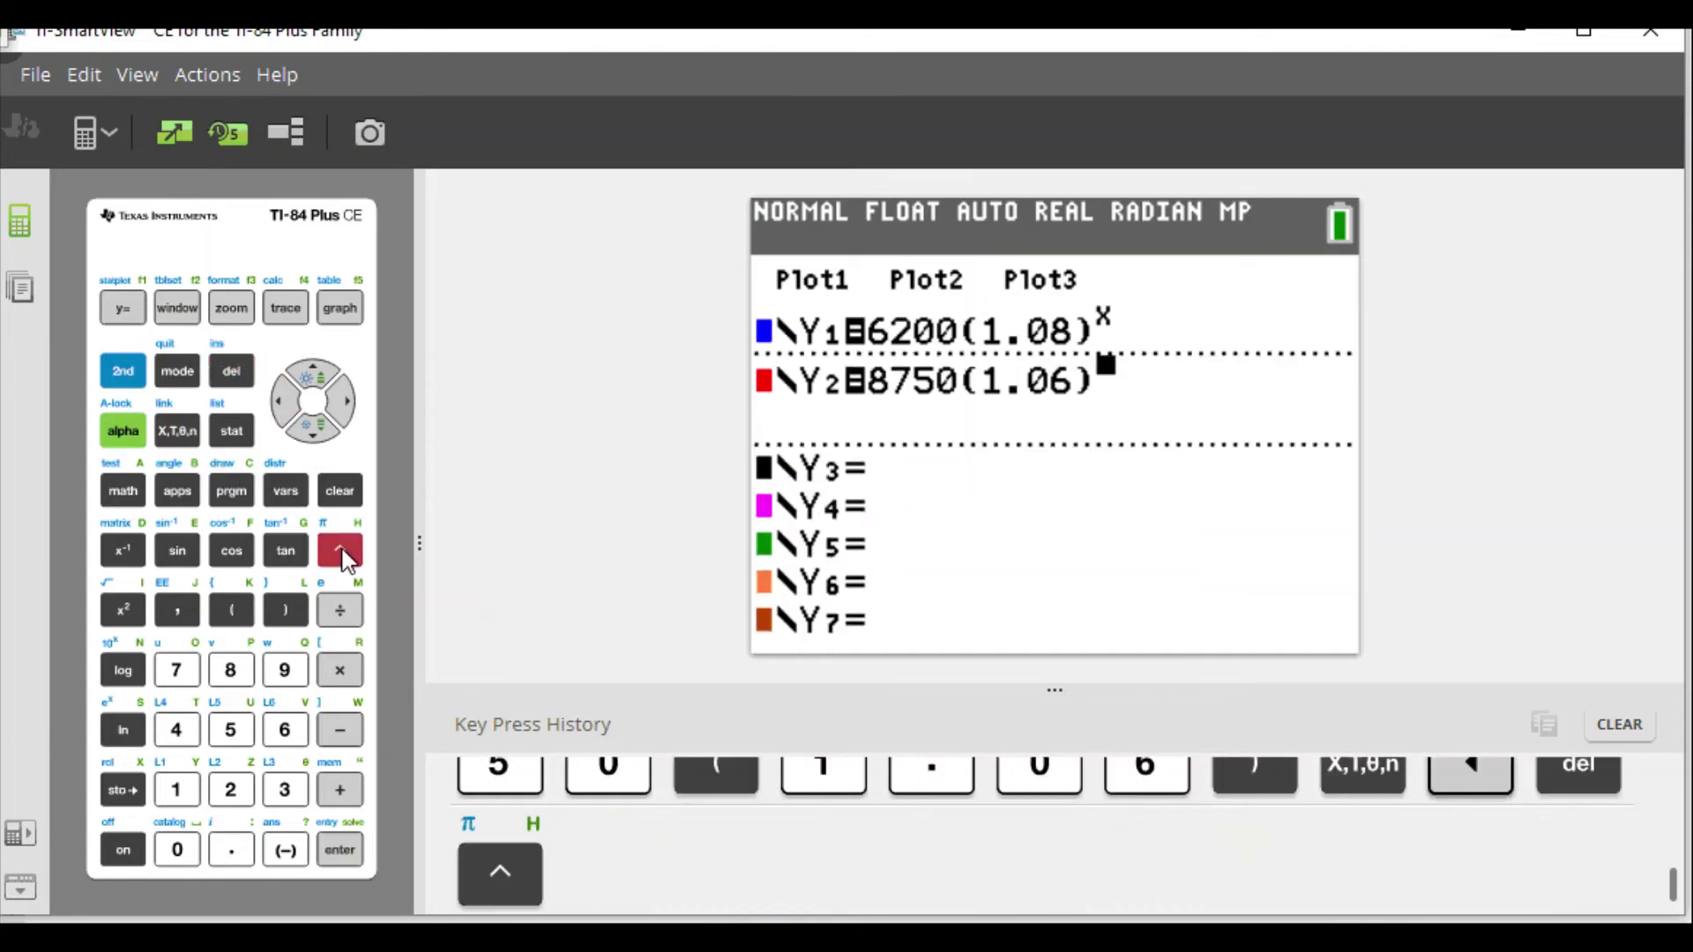
{"action": "left_click", "coordinate": [192, 432]}
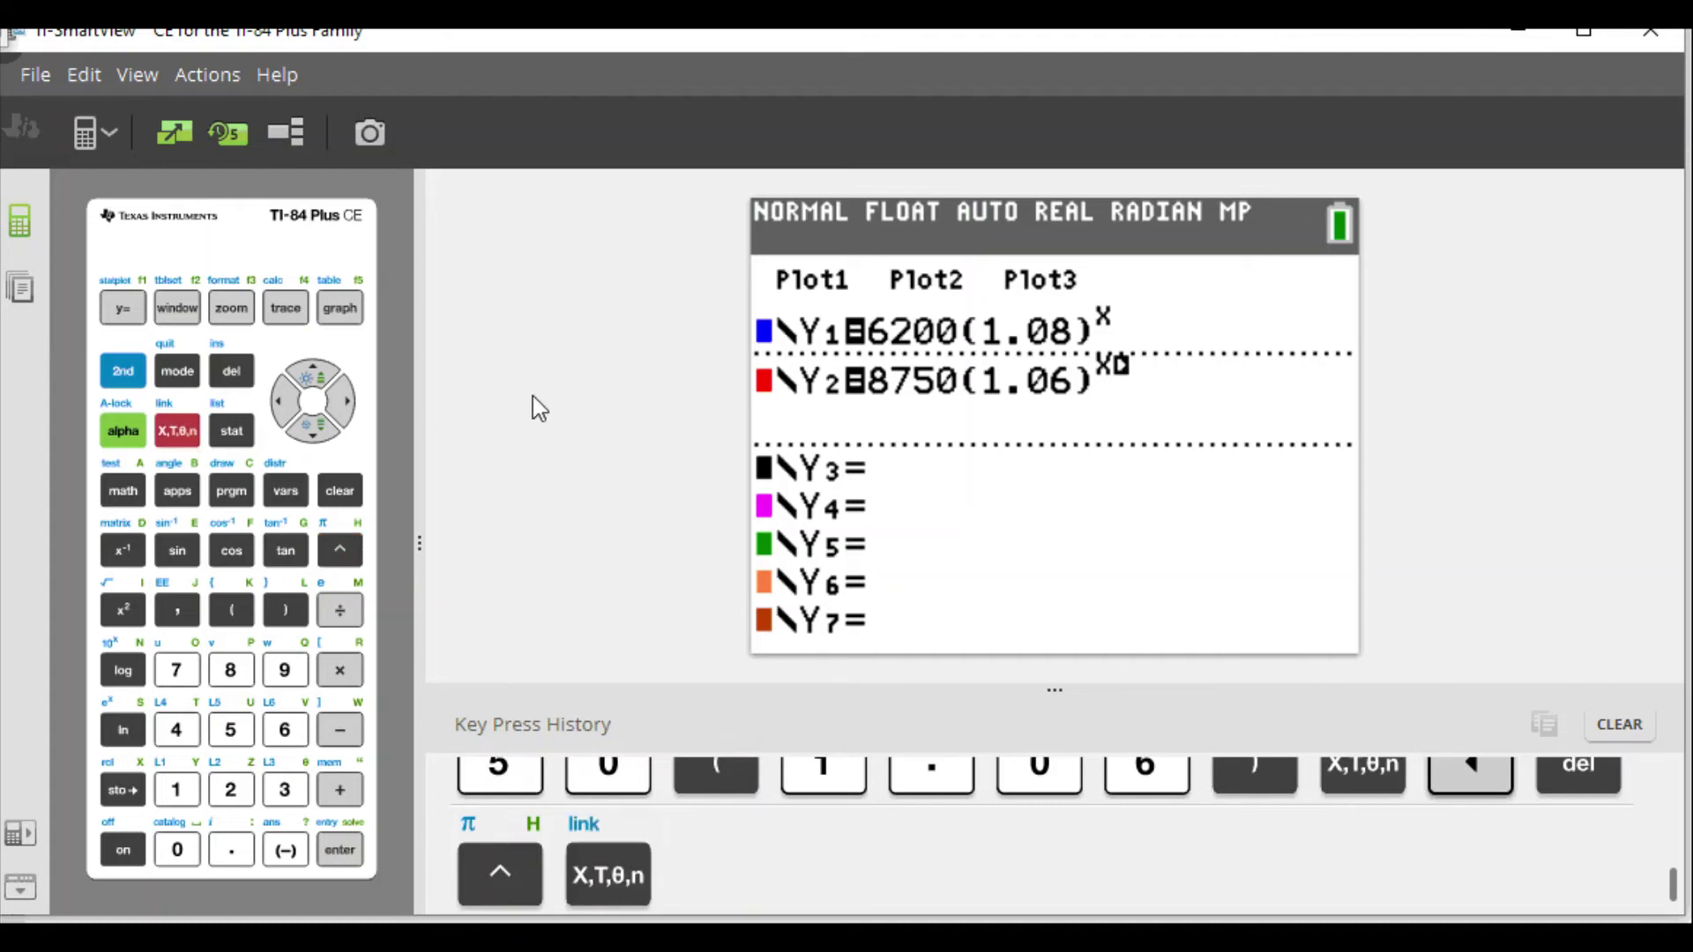
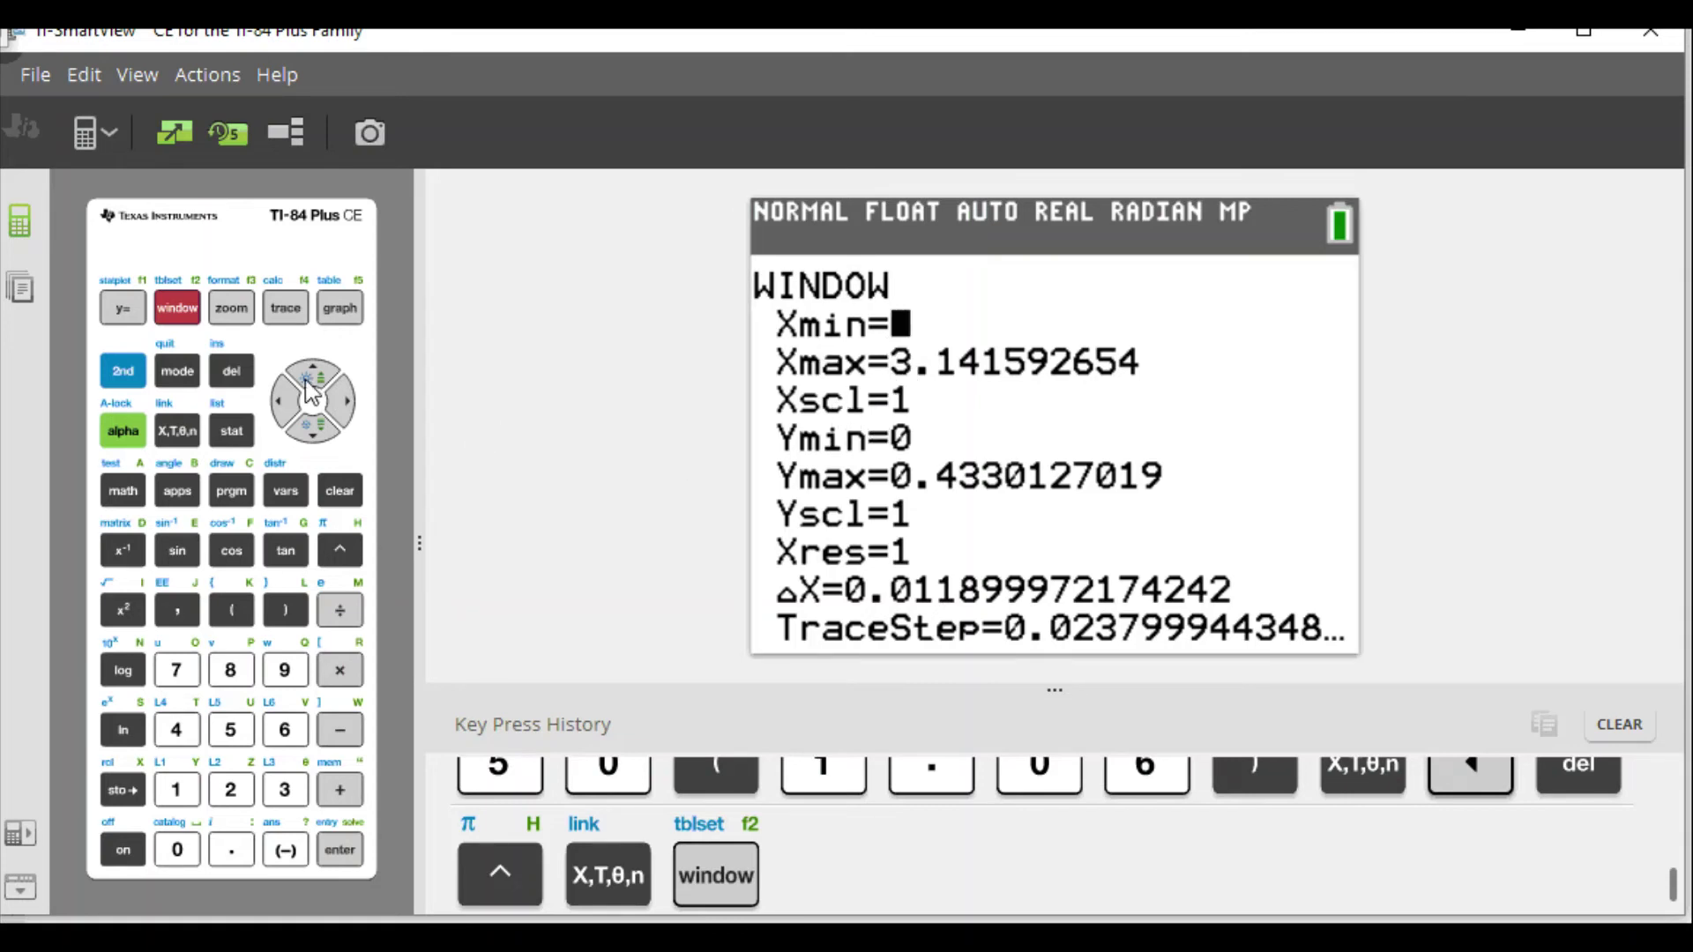
Set the graph window's Xmax to 10
{"action": "left_click", "coordinate": [309, 428]}
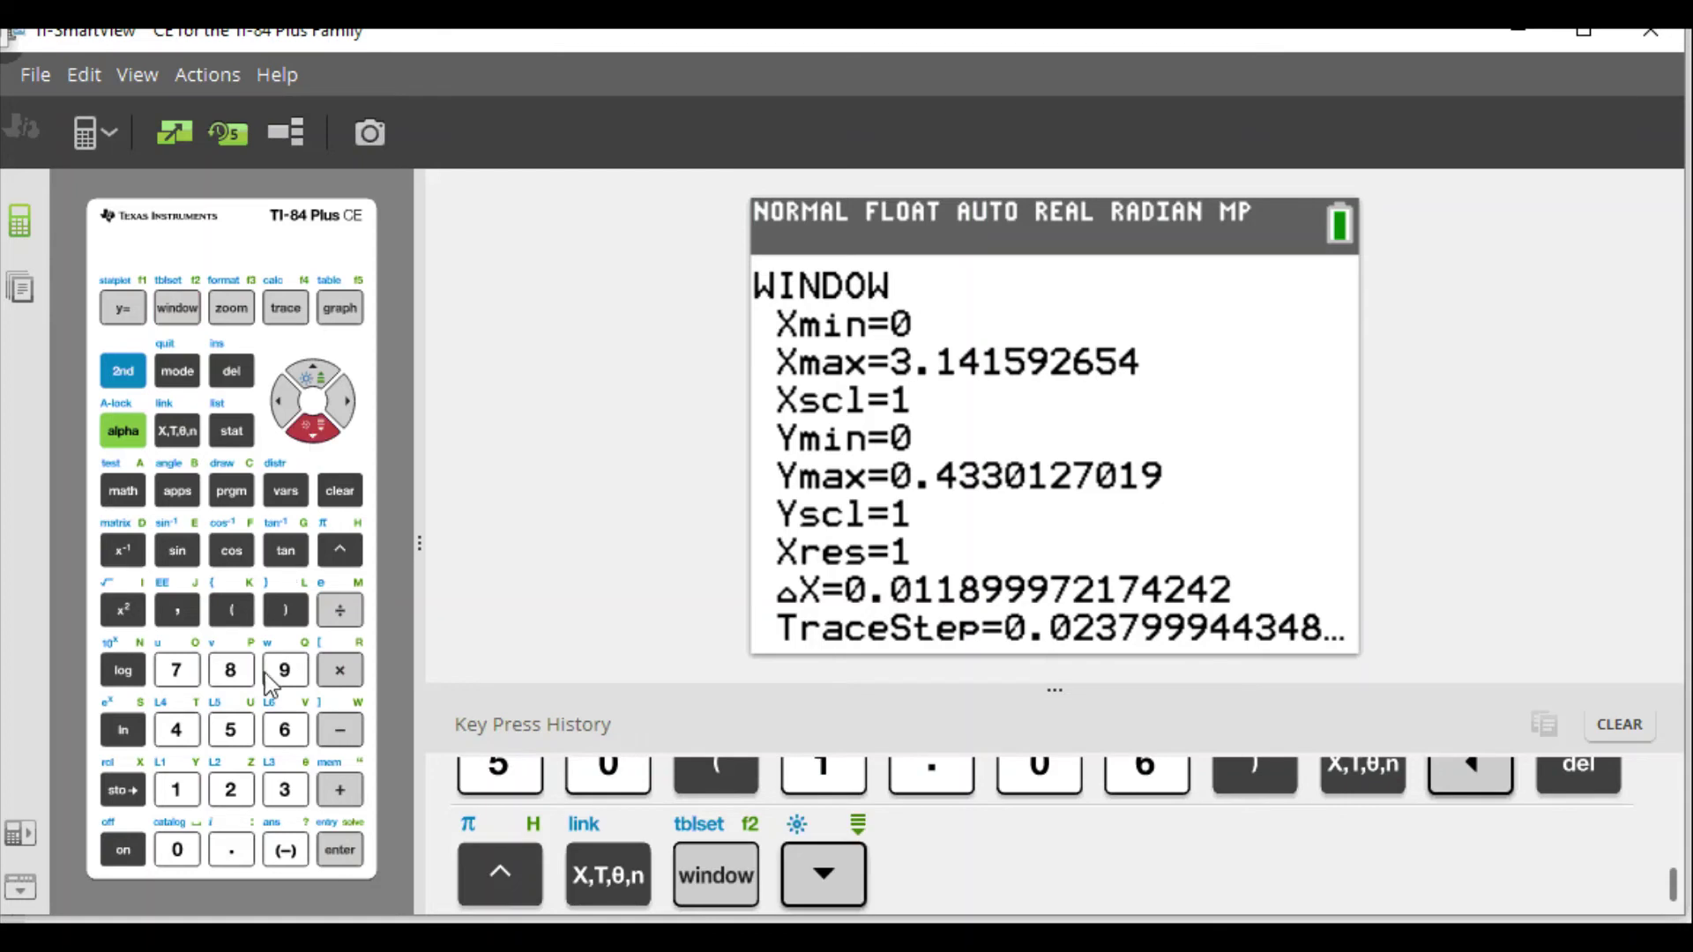
{"action": "left_click", "coordinate": [187, 794]}
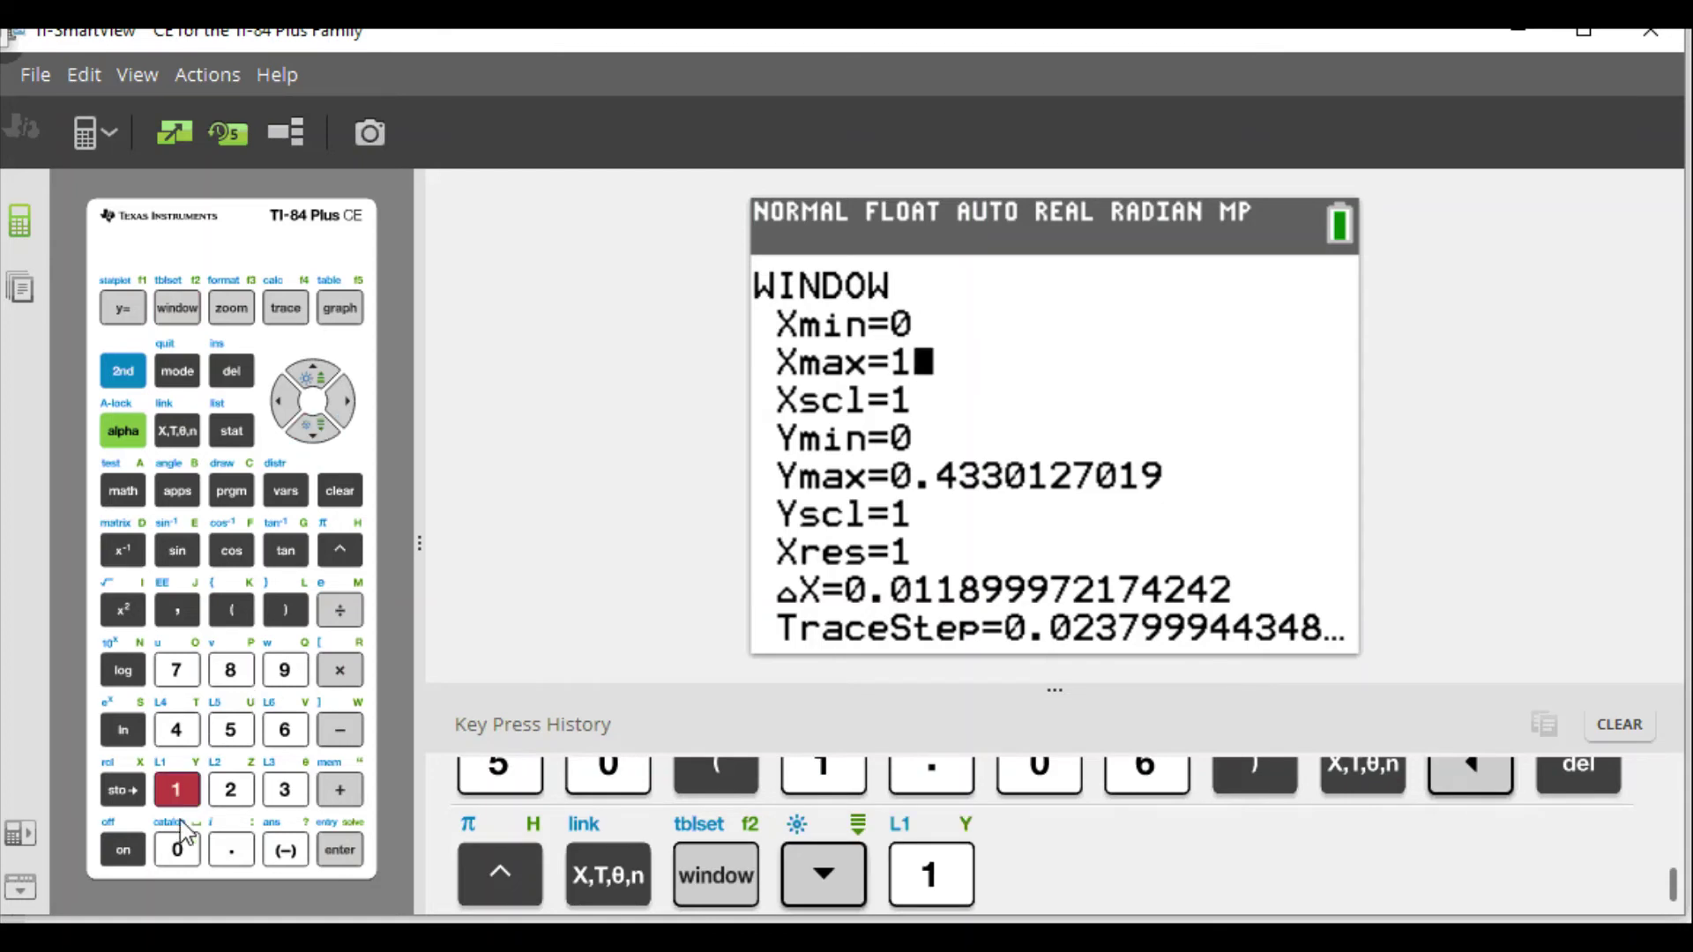
{"action": "left_click", "coordinate": [177, 849]}
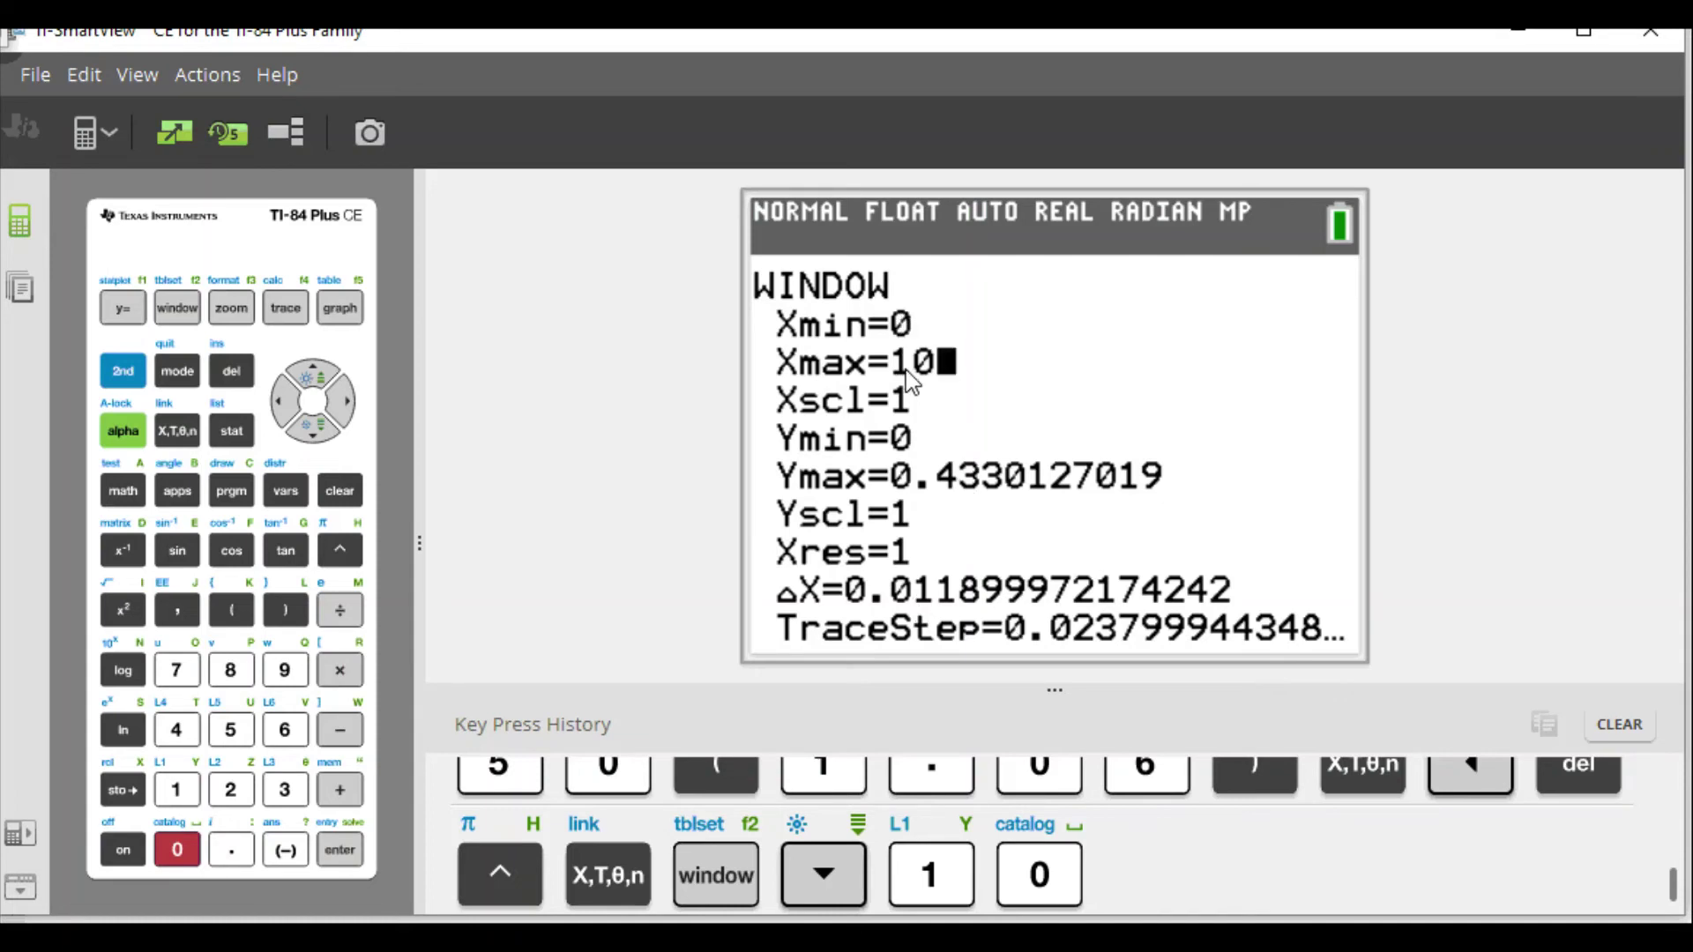
Graph both functions with the ZoomFit option
{"action": "left_click", "coordinate": [222, 312]}
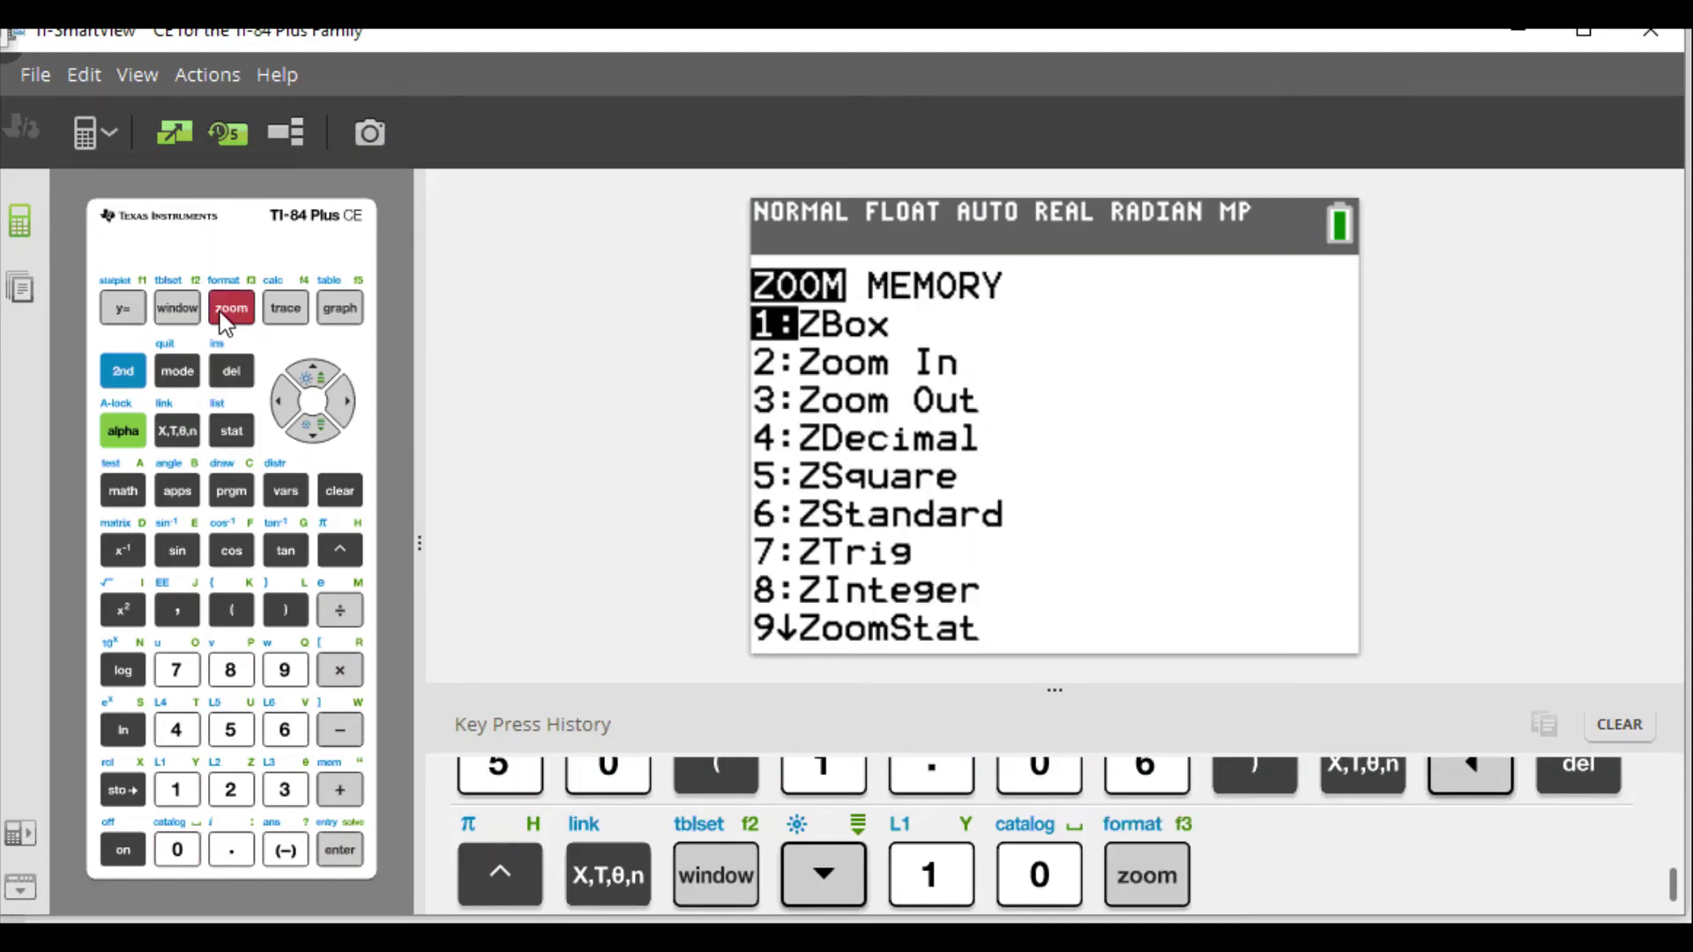
{"action": "left_click", "coordinate": [311, 430]}
{"action": "left_click", "coordinate": [311, 430]}
{"action": "left_click", "coordinate": [311, 432]}
{"action": "left_click", "coordinate": [312, 432]}
{"action": "left_click", "coordinate": [311, 432]}
{"action": "left_click", "coordinate": [311, 432]}
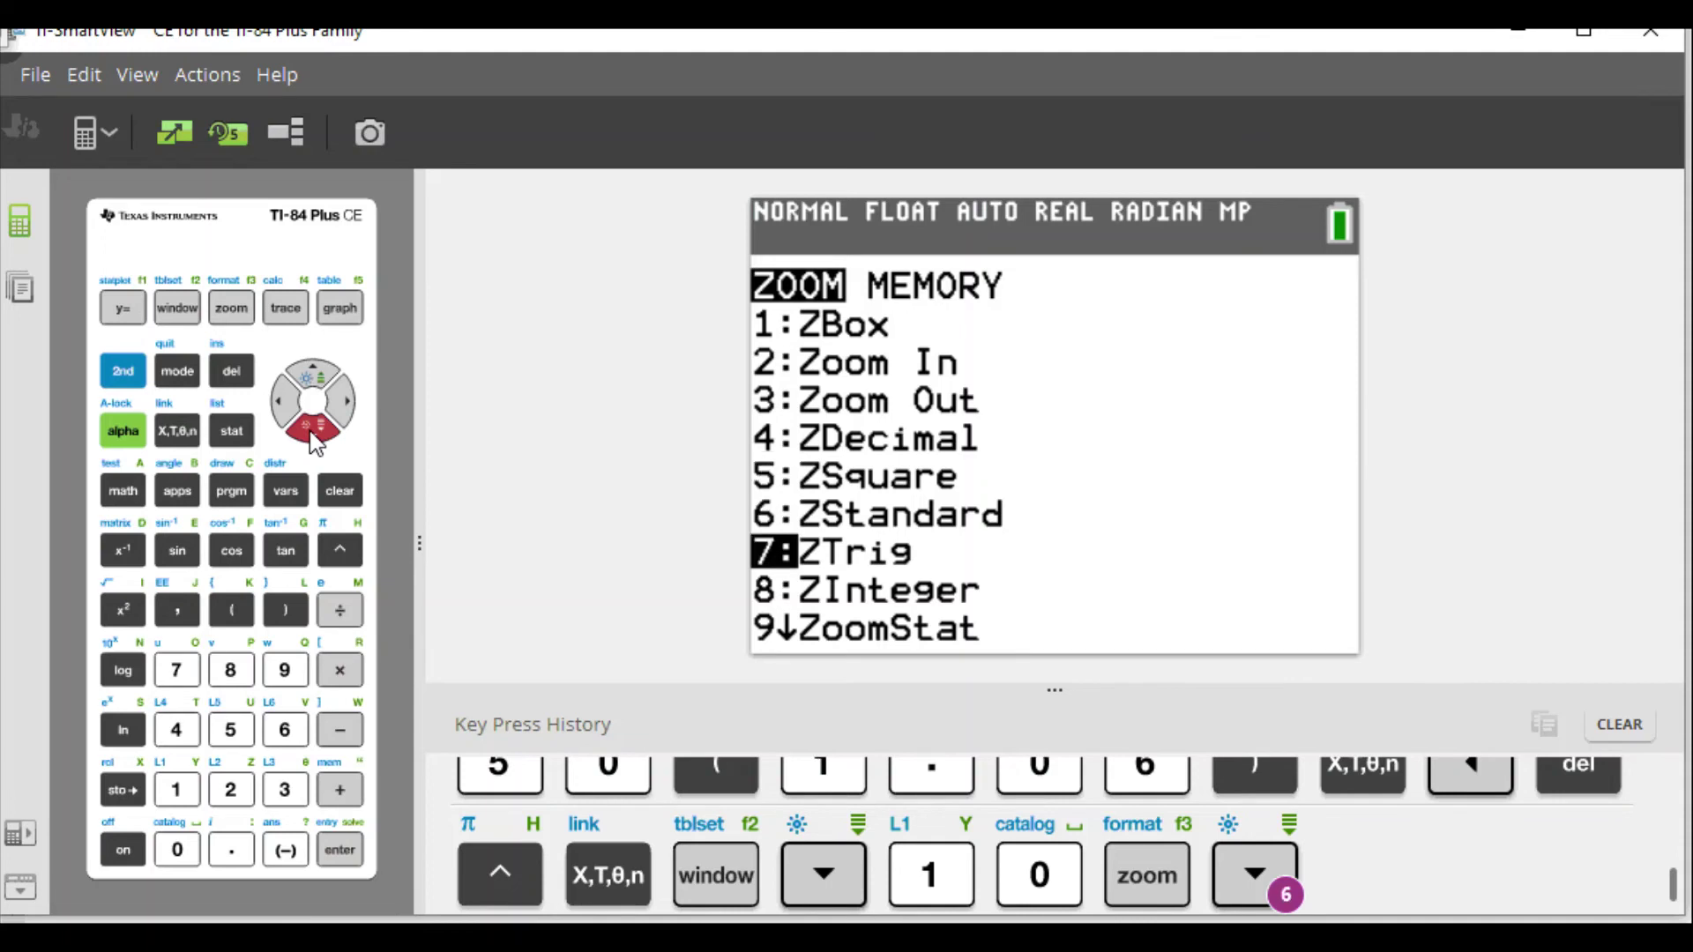
{"action": "left_click", "coordinate": [311, 430]}
{"action": "left_click", "coordinate": [311, 430]}
{"action": "left_click", "coordinate": [311, 430]}
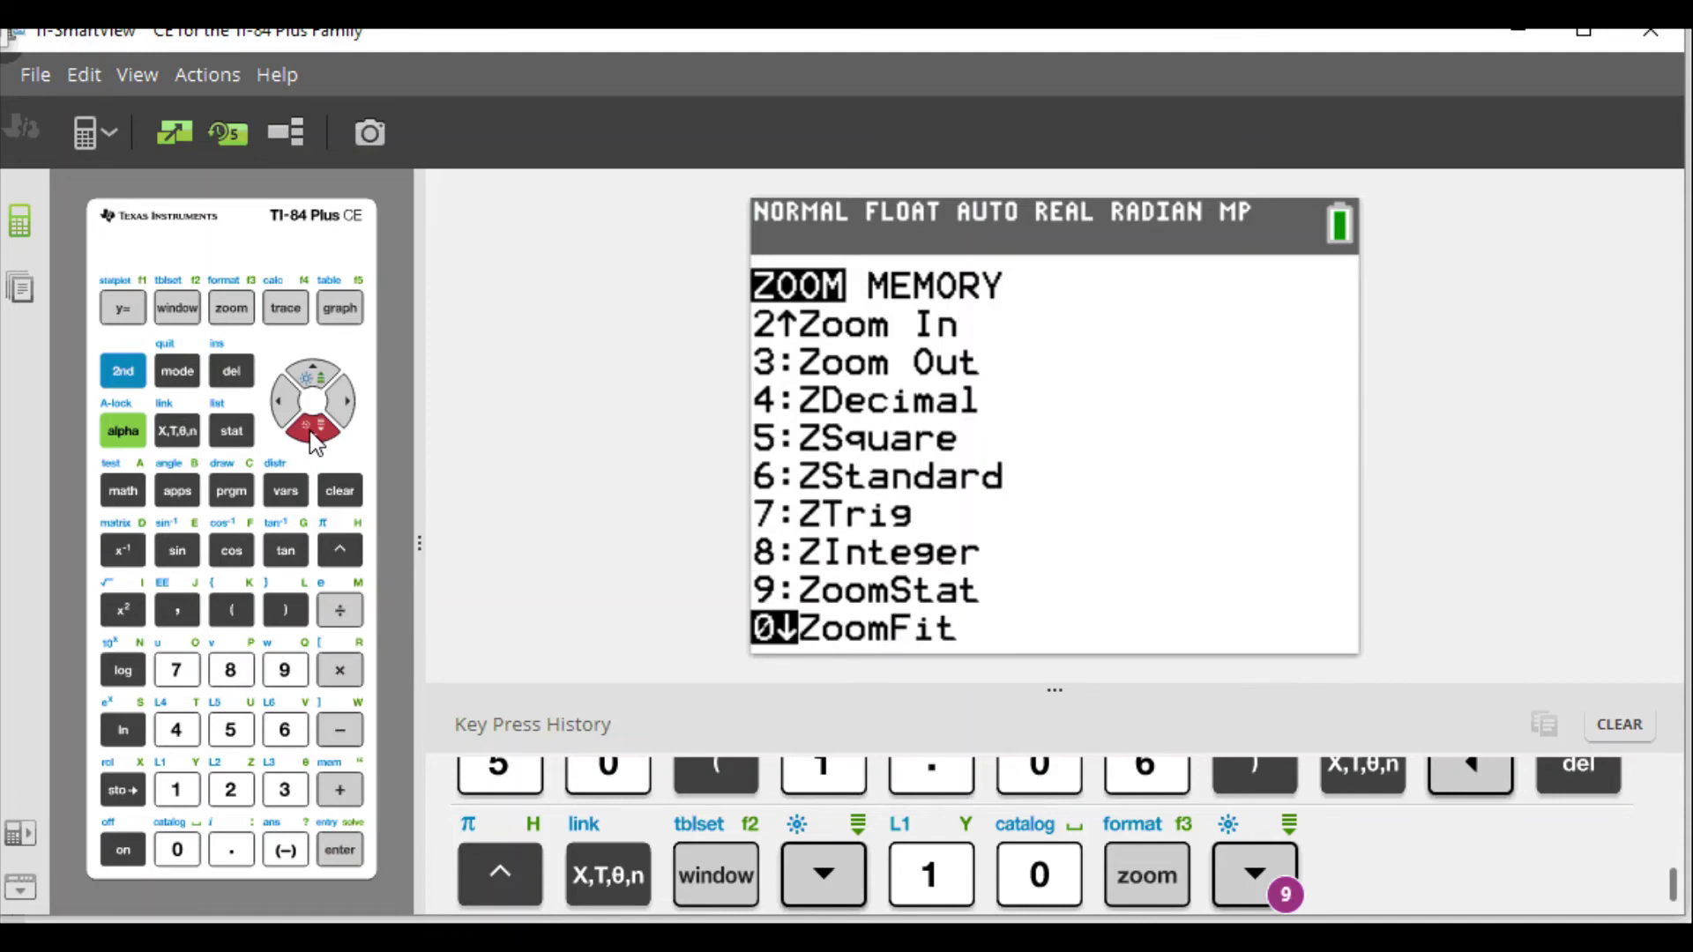
{"action": "left_click", "coordinate": [340, 852]}
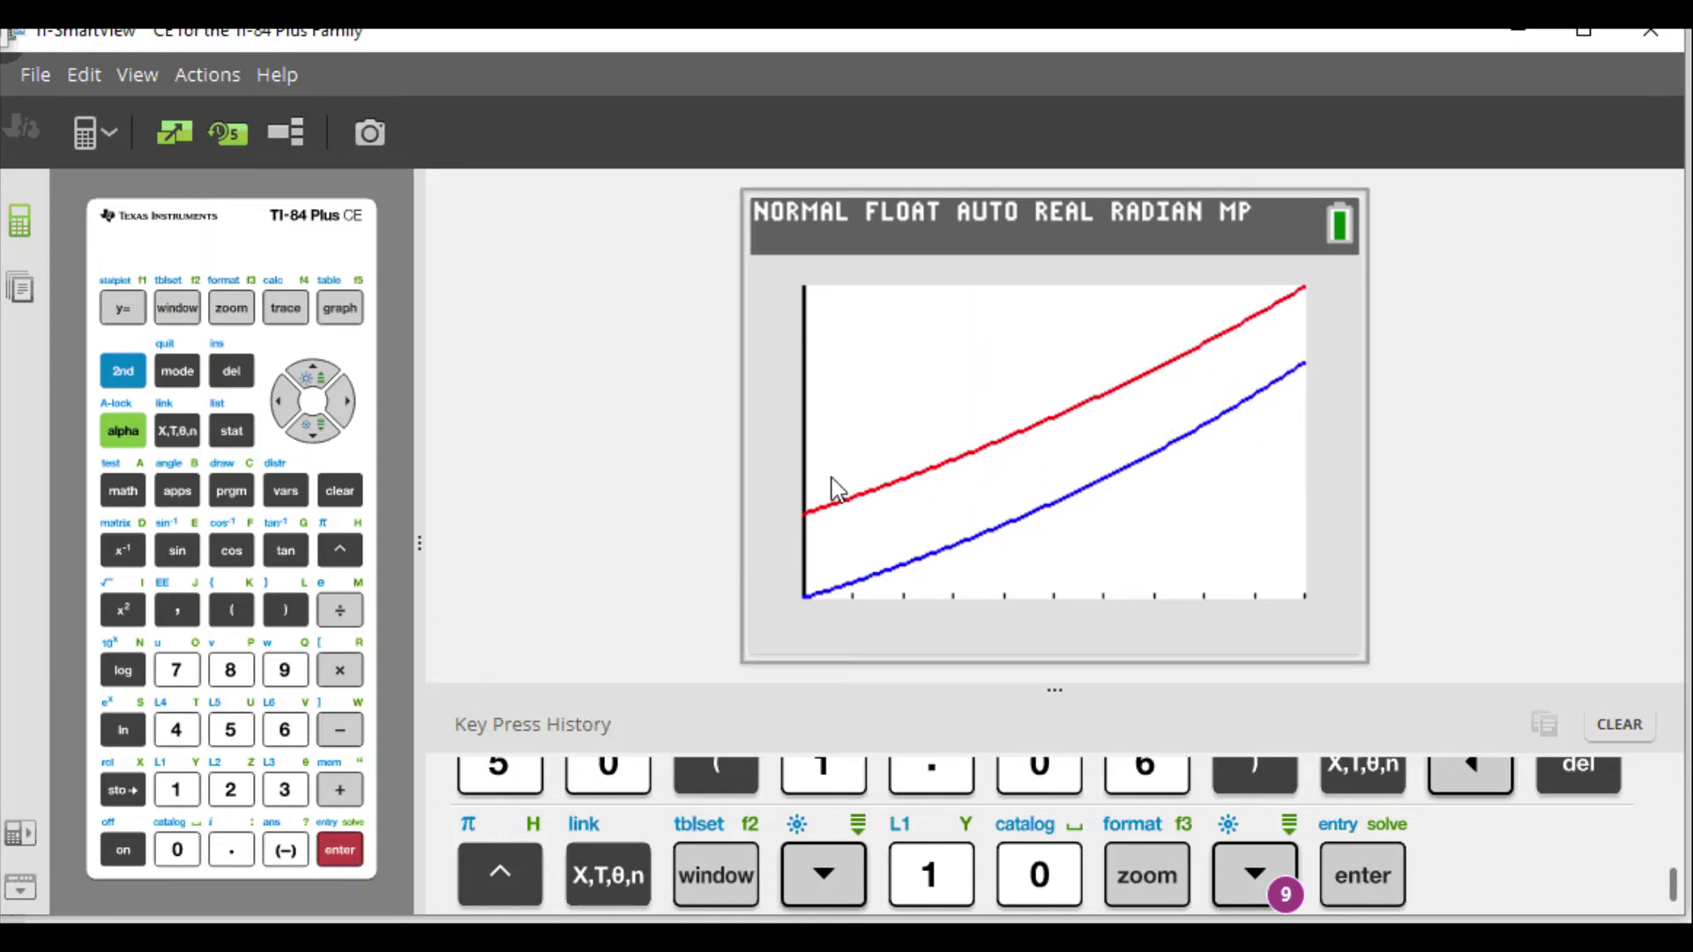
Set the graph window's Xmax to 20 and regraph both functions with ZoomFit
{"action": "left_click", "coordinate": [176, 308]}
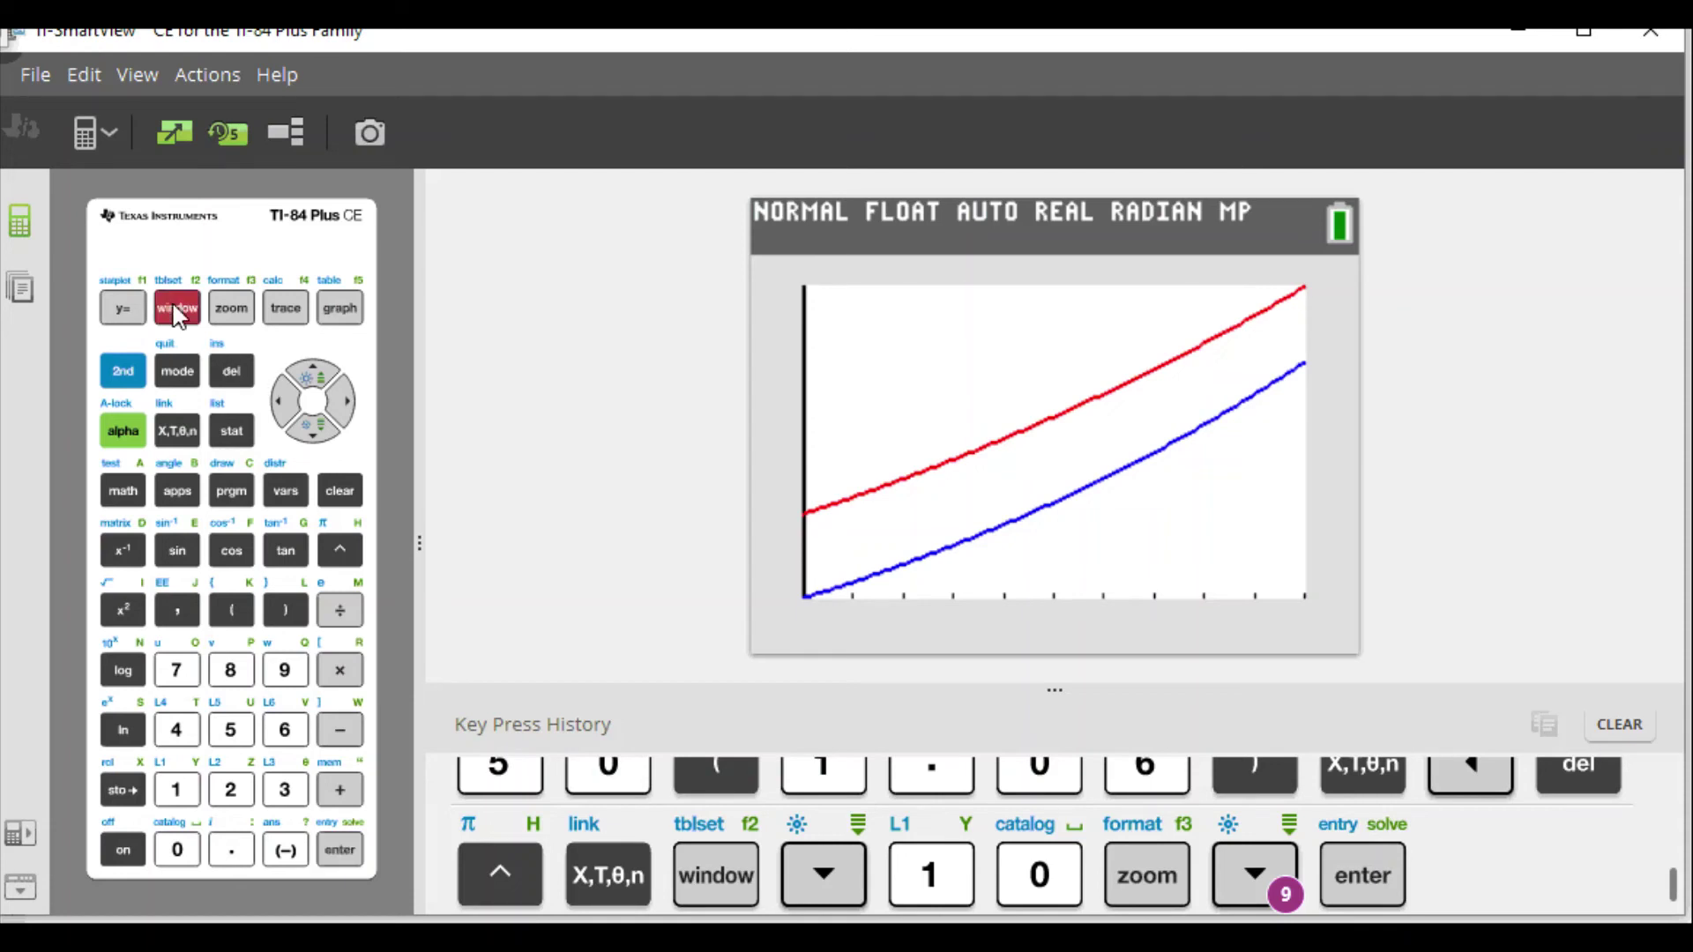
{"action": "left_click", "coordinate": [309, 427]}
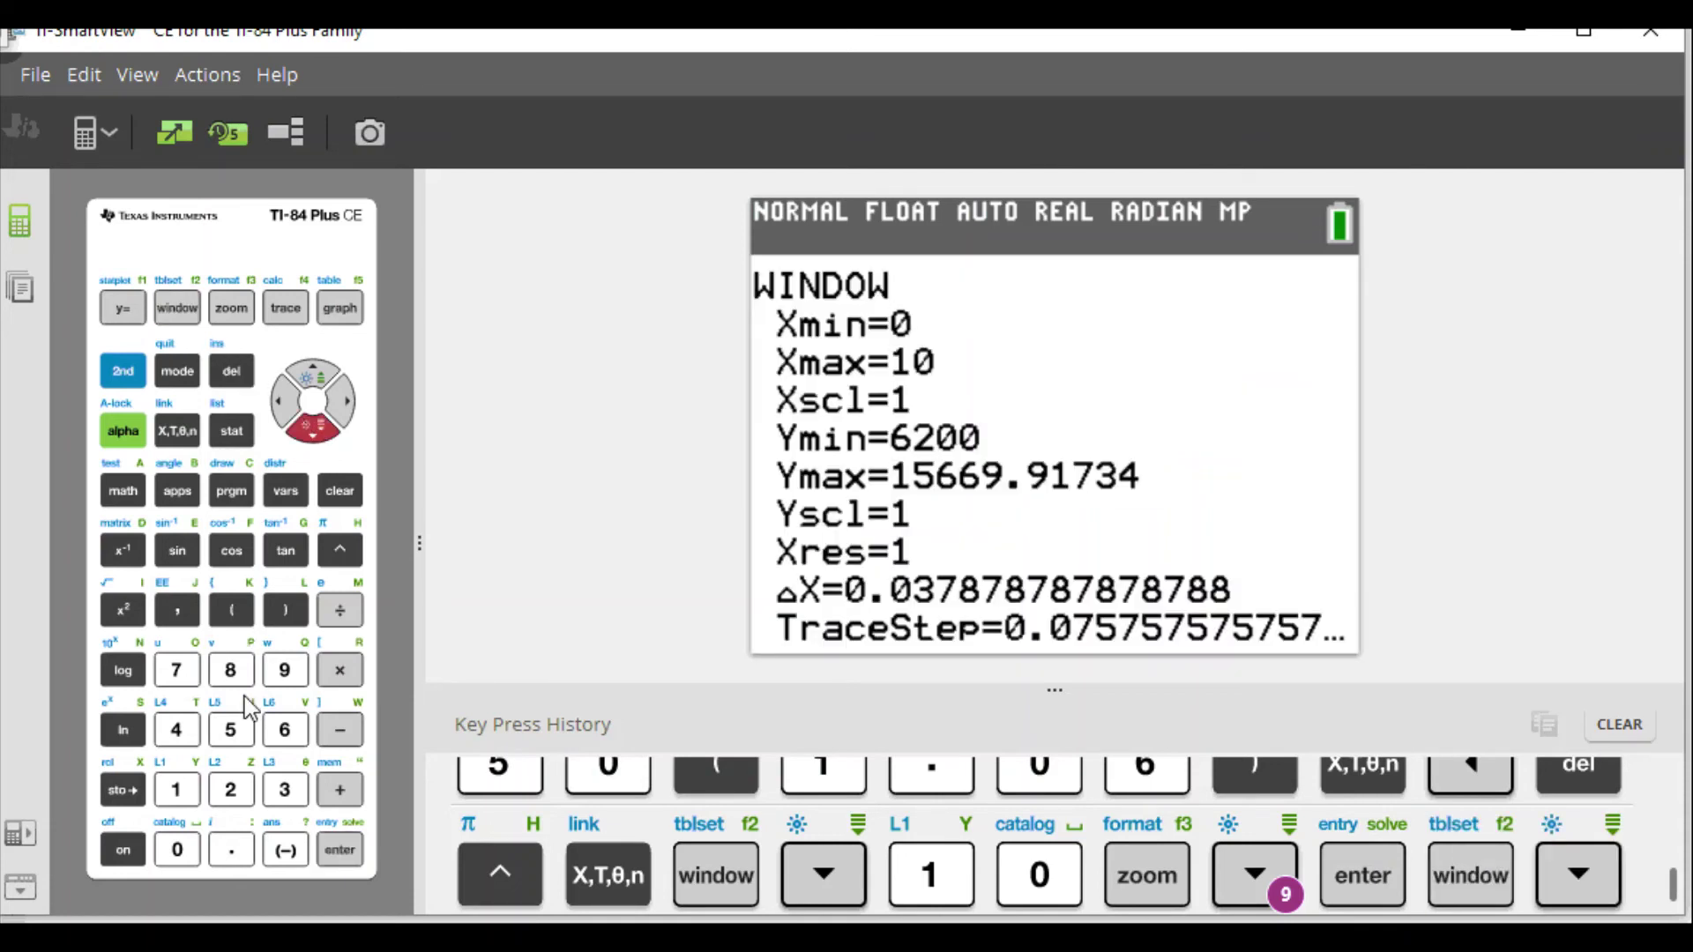
{"action": "left_click", "coordinate": [233, 789]}
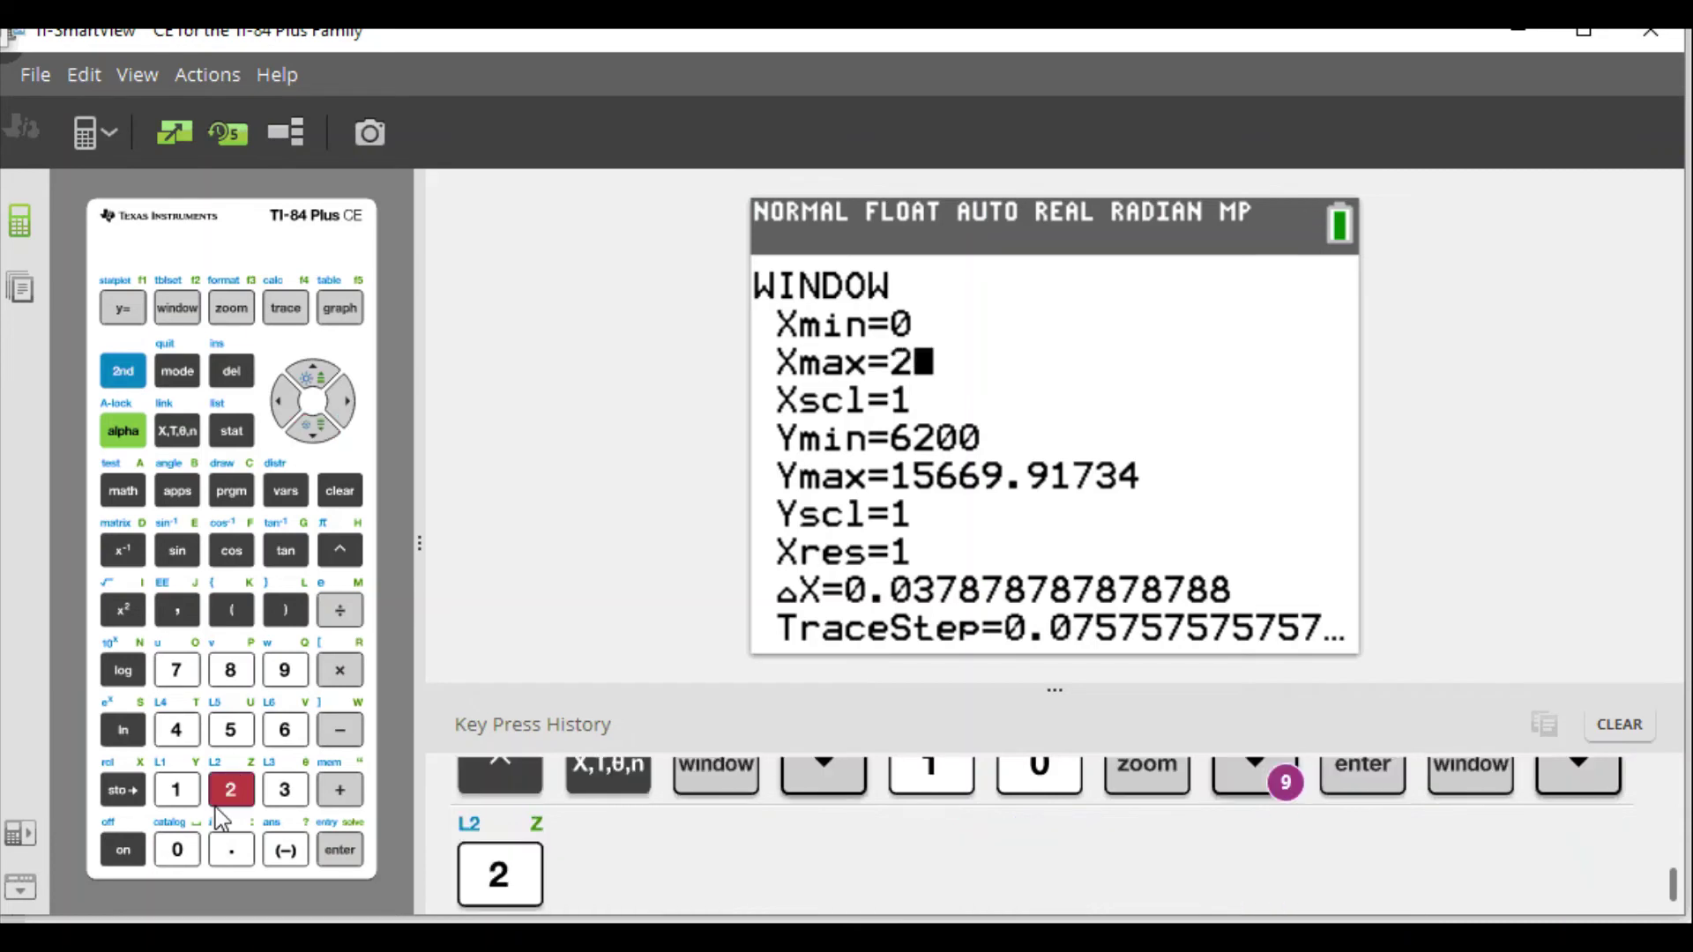
{"action": "left_click", "coordinate": [177, 852]}
{"action": "left_click", "coordinate": [328, 858]}
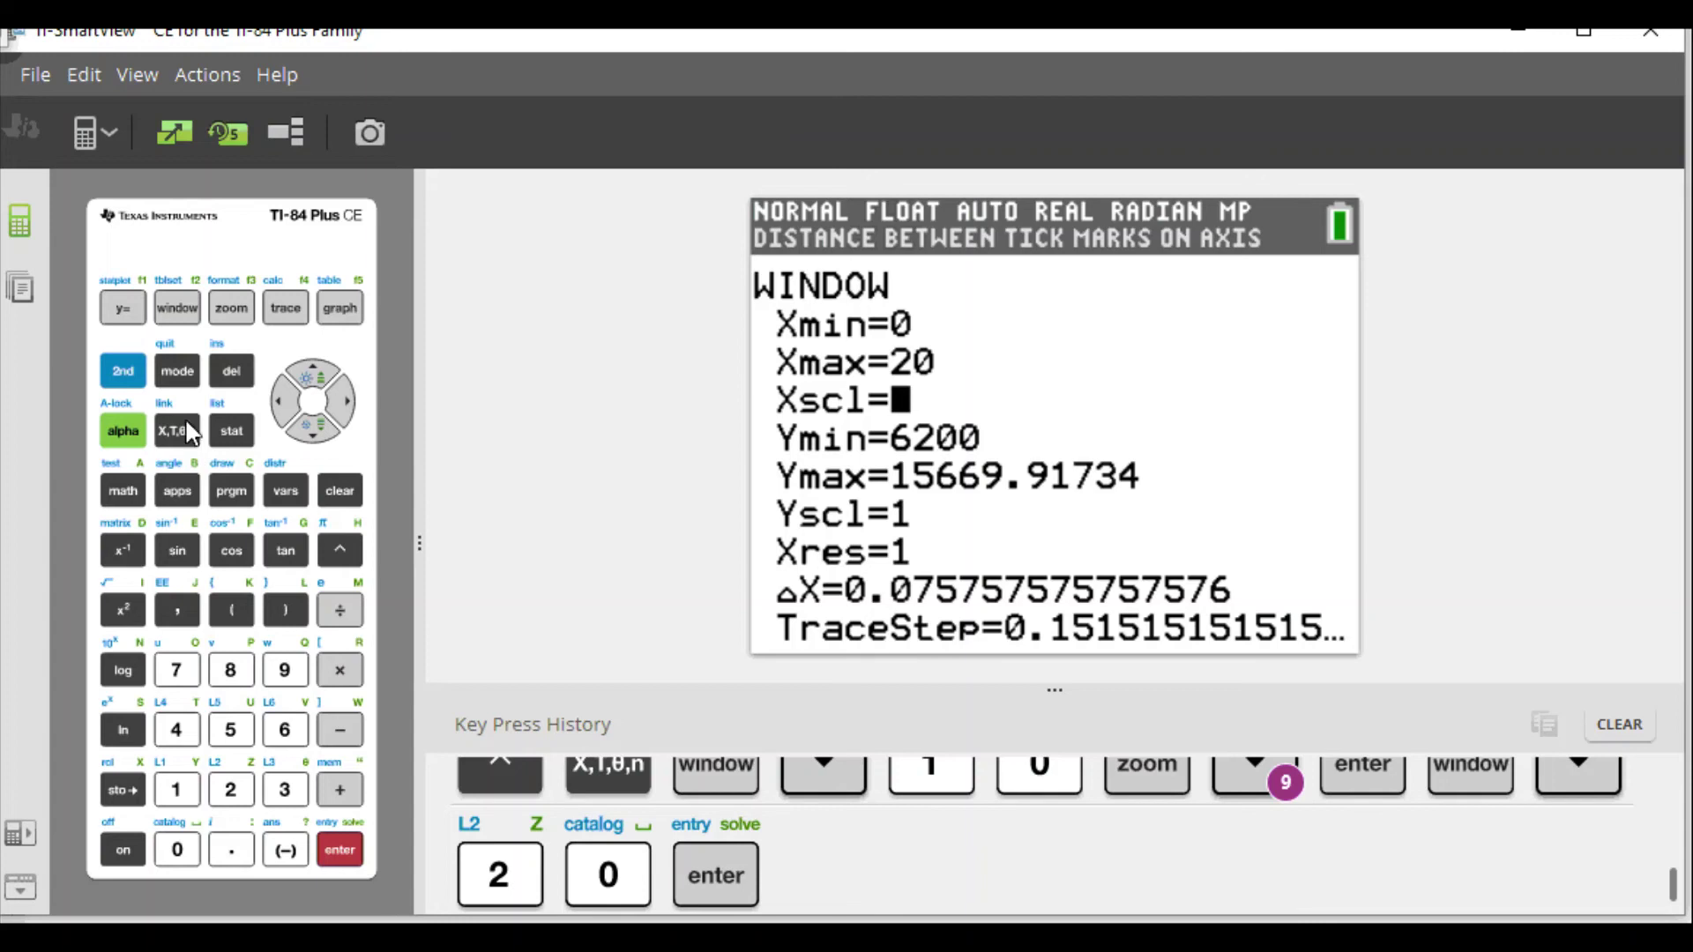
{"action": "left_click", "coordinate": [226, 317]}
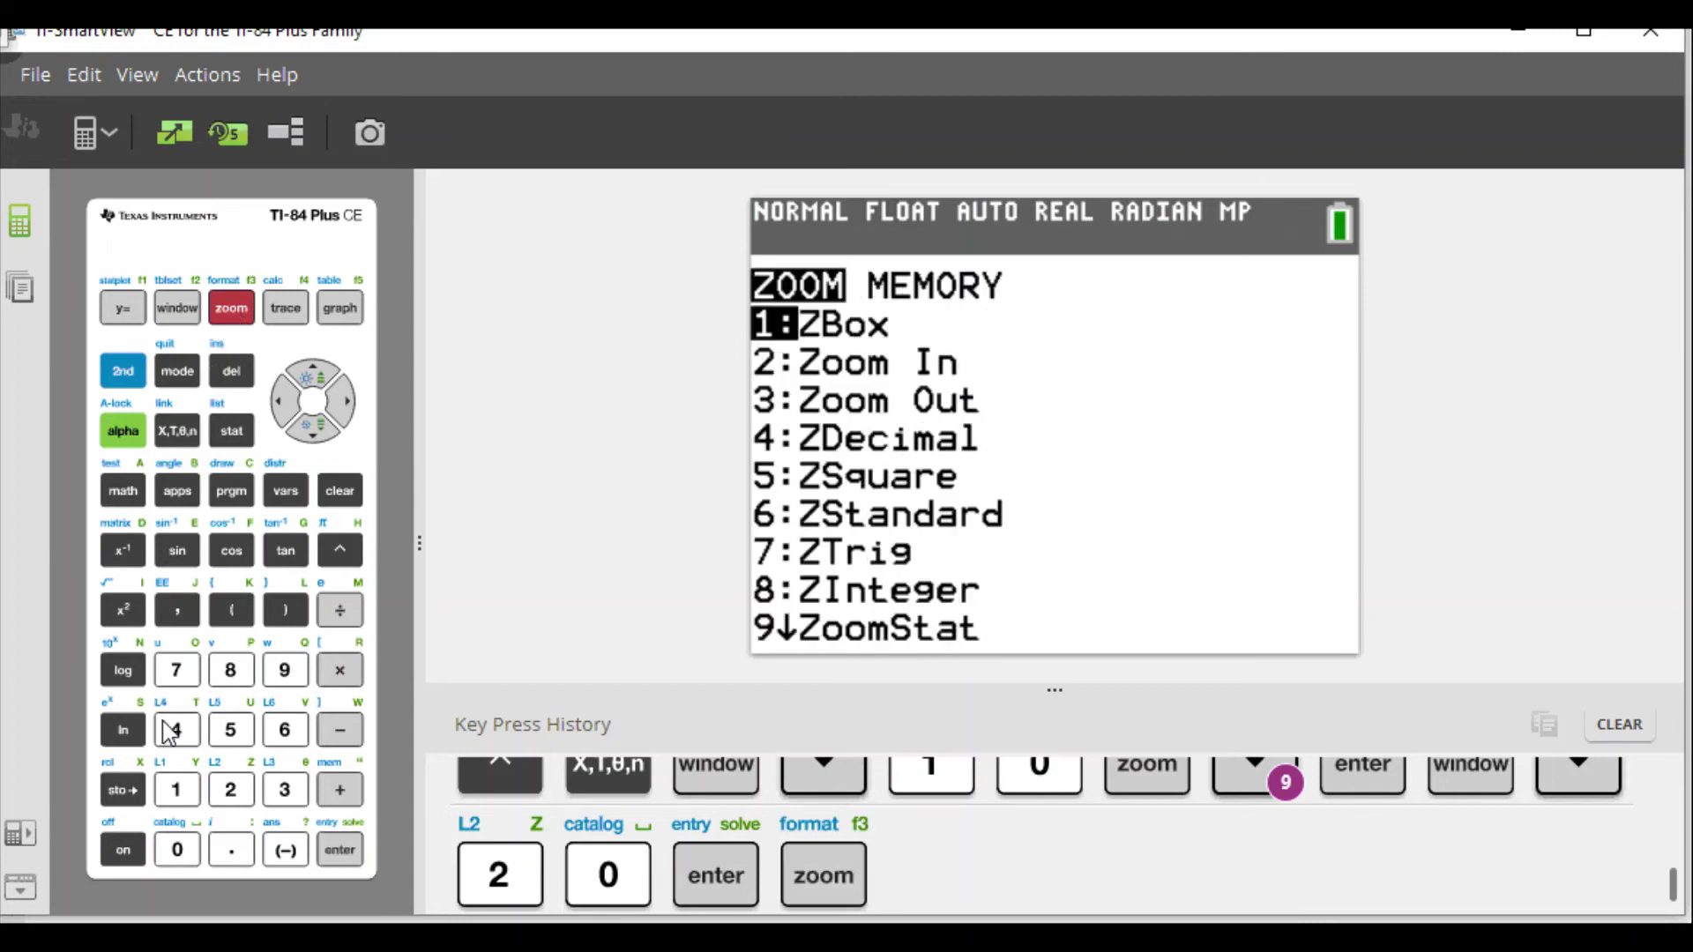
{"action": "left_click", "coordinate": [180, 855]}
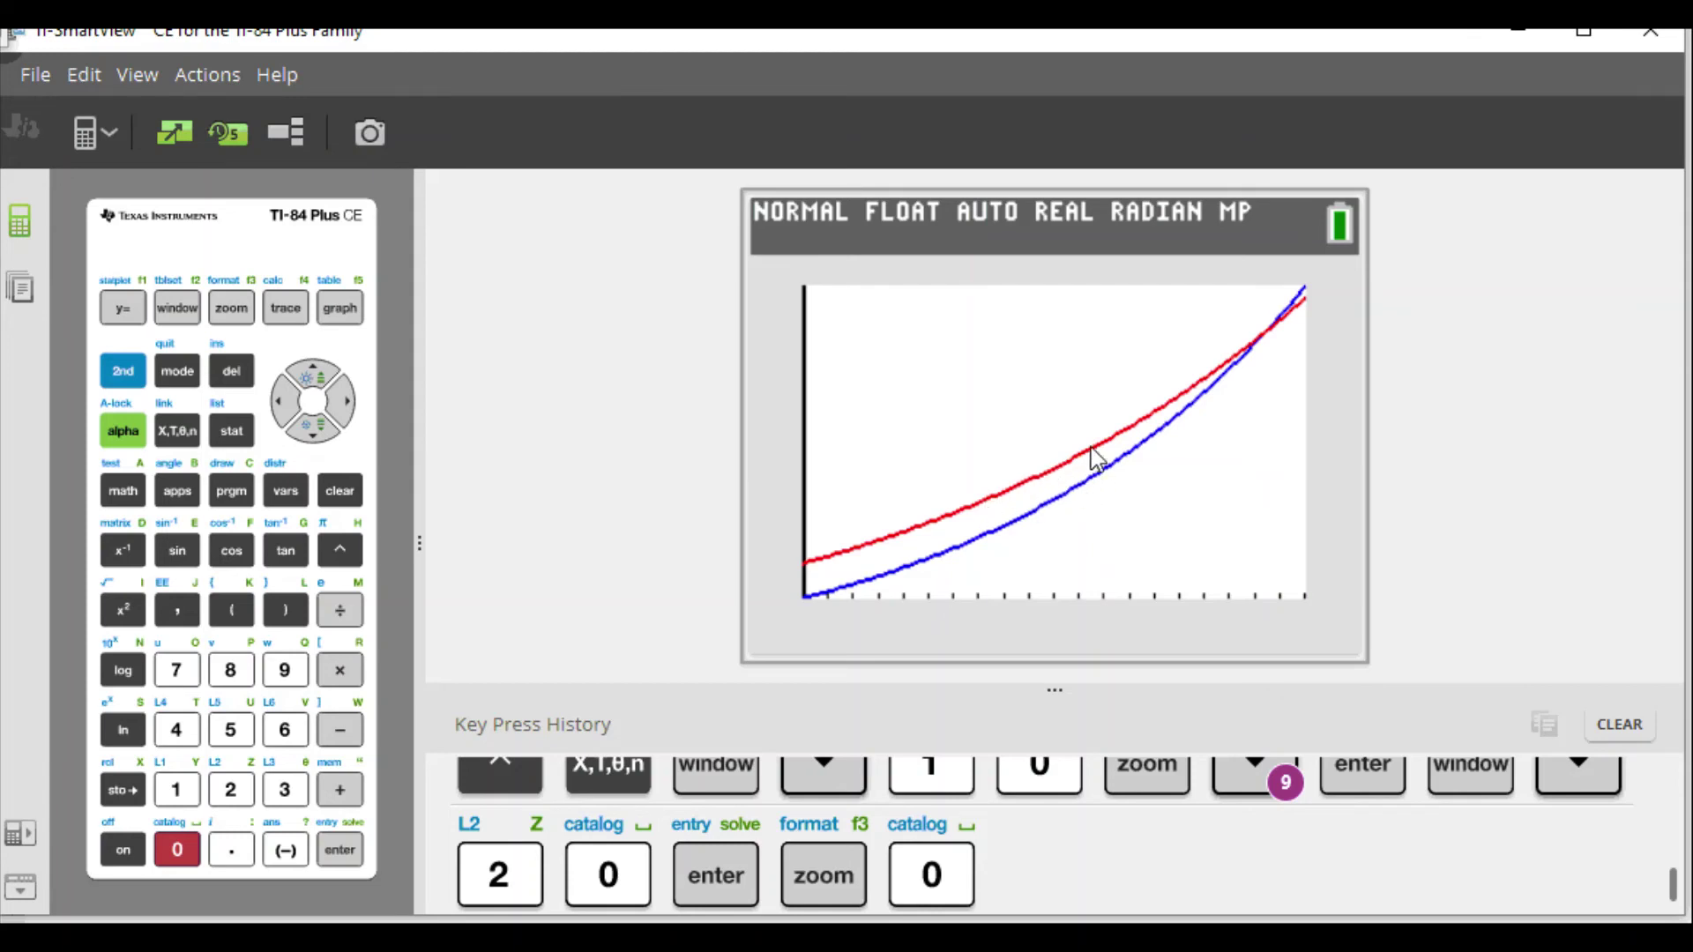
Calculate the intersection of curves Y1 and Y2, using X=18.333333 near their crossing as the guess
{"action": "left_click", "coordinate": [120, 375]}
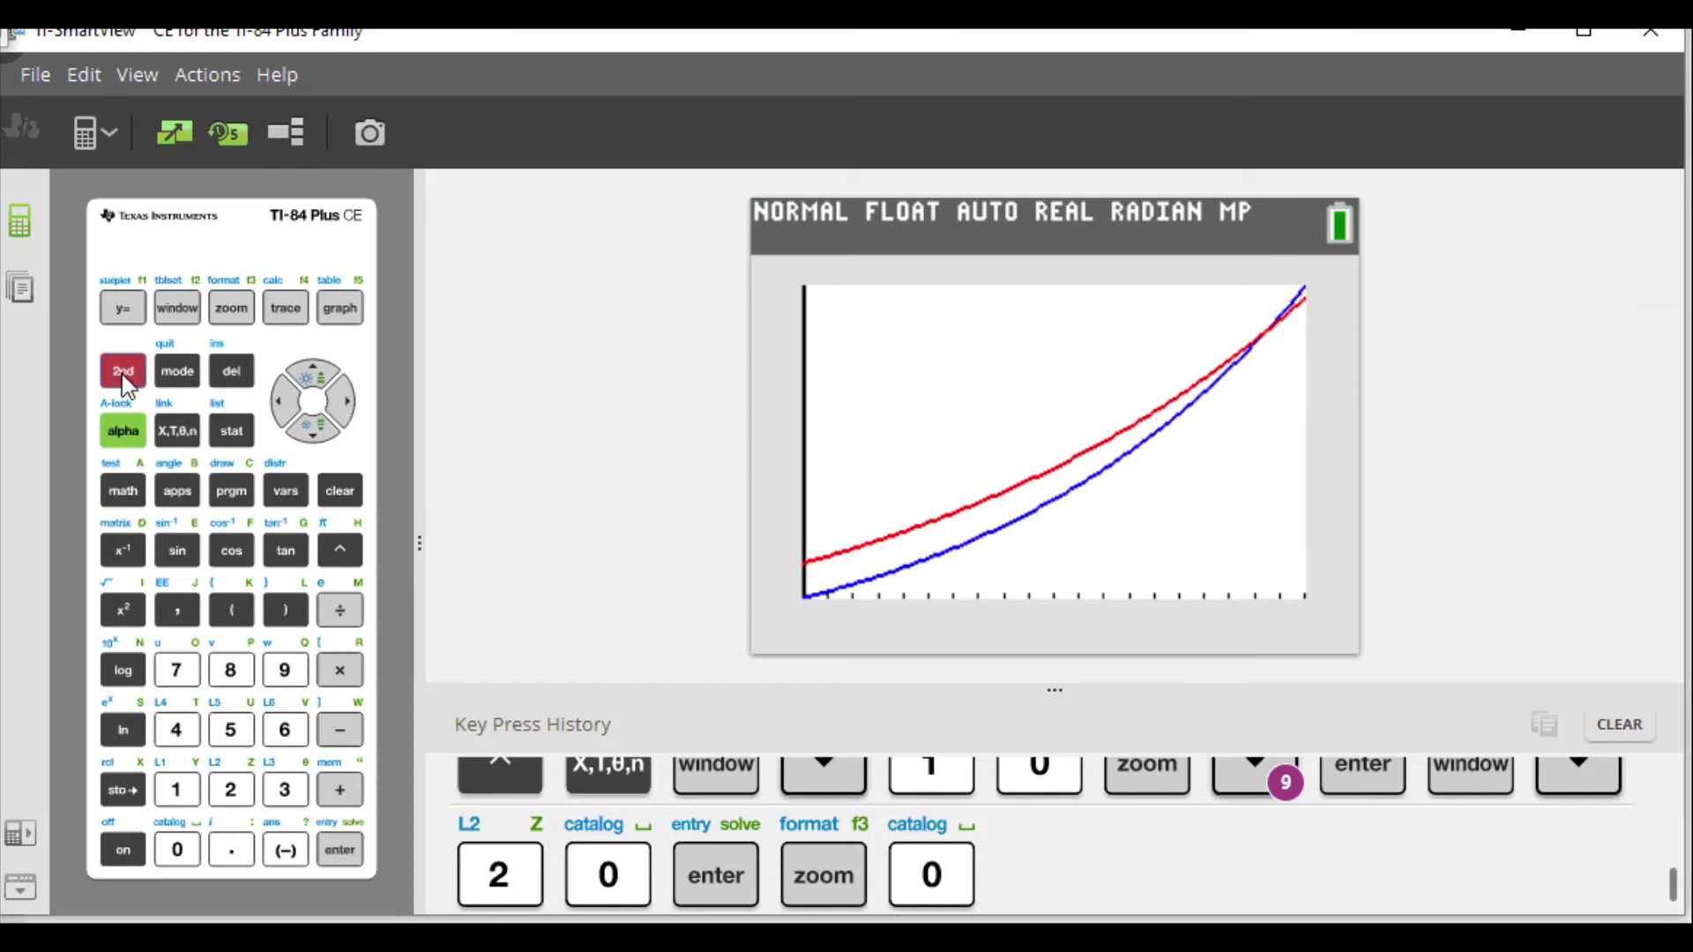
{"action": "left_click", "coordinate": [288, 313]}
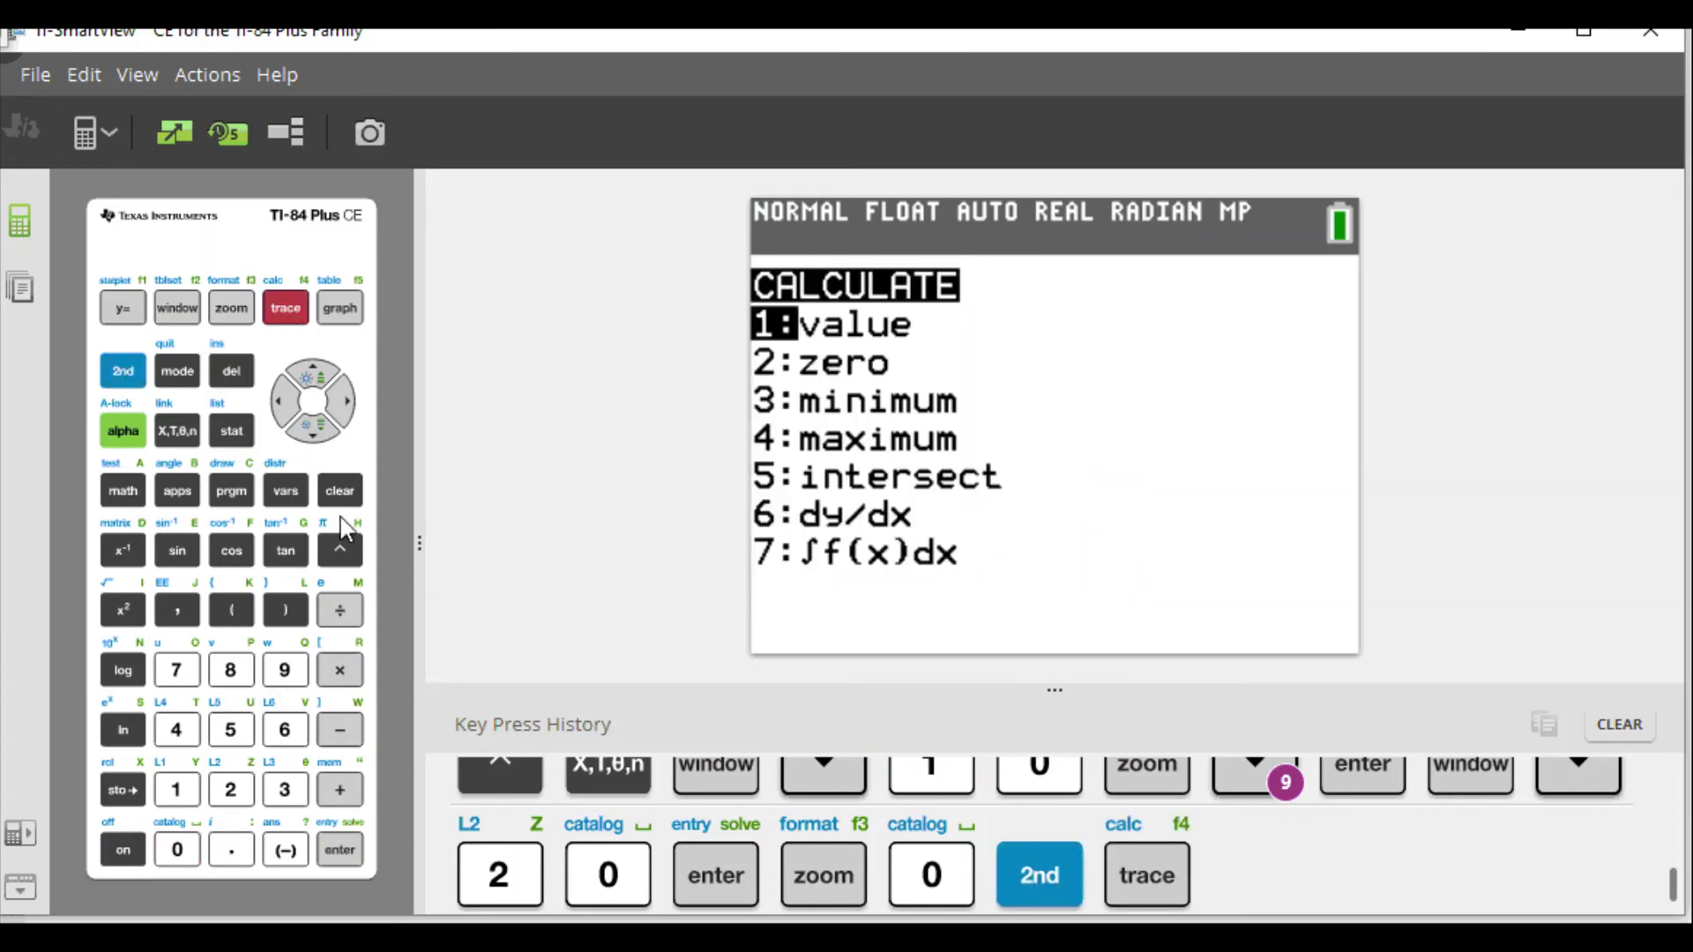
{"action": "left_click", "coordinate": [231, 731]}
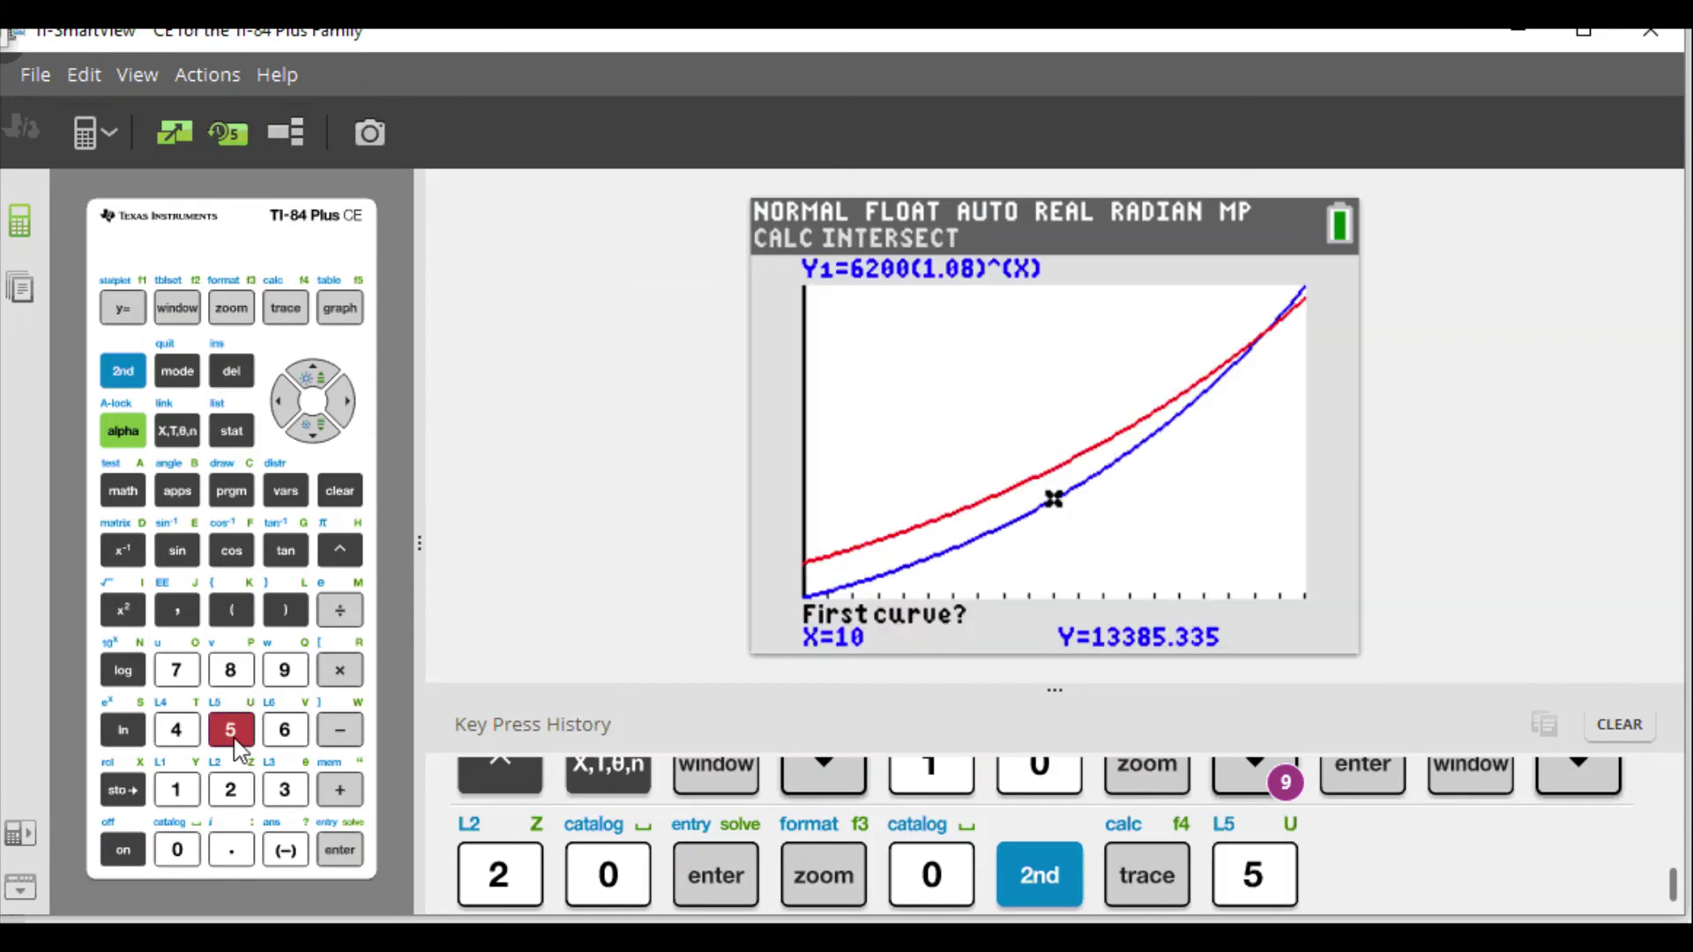
{"action": "left_click", "coordinate": [349, 404]}
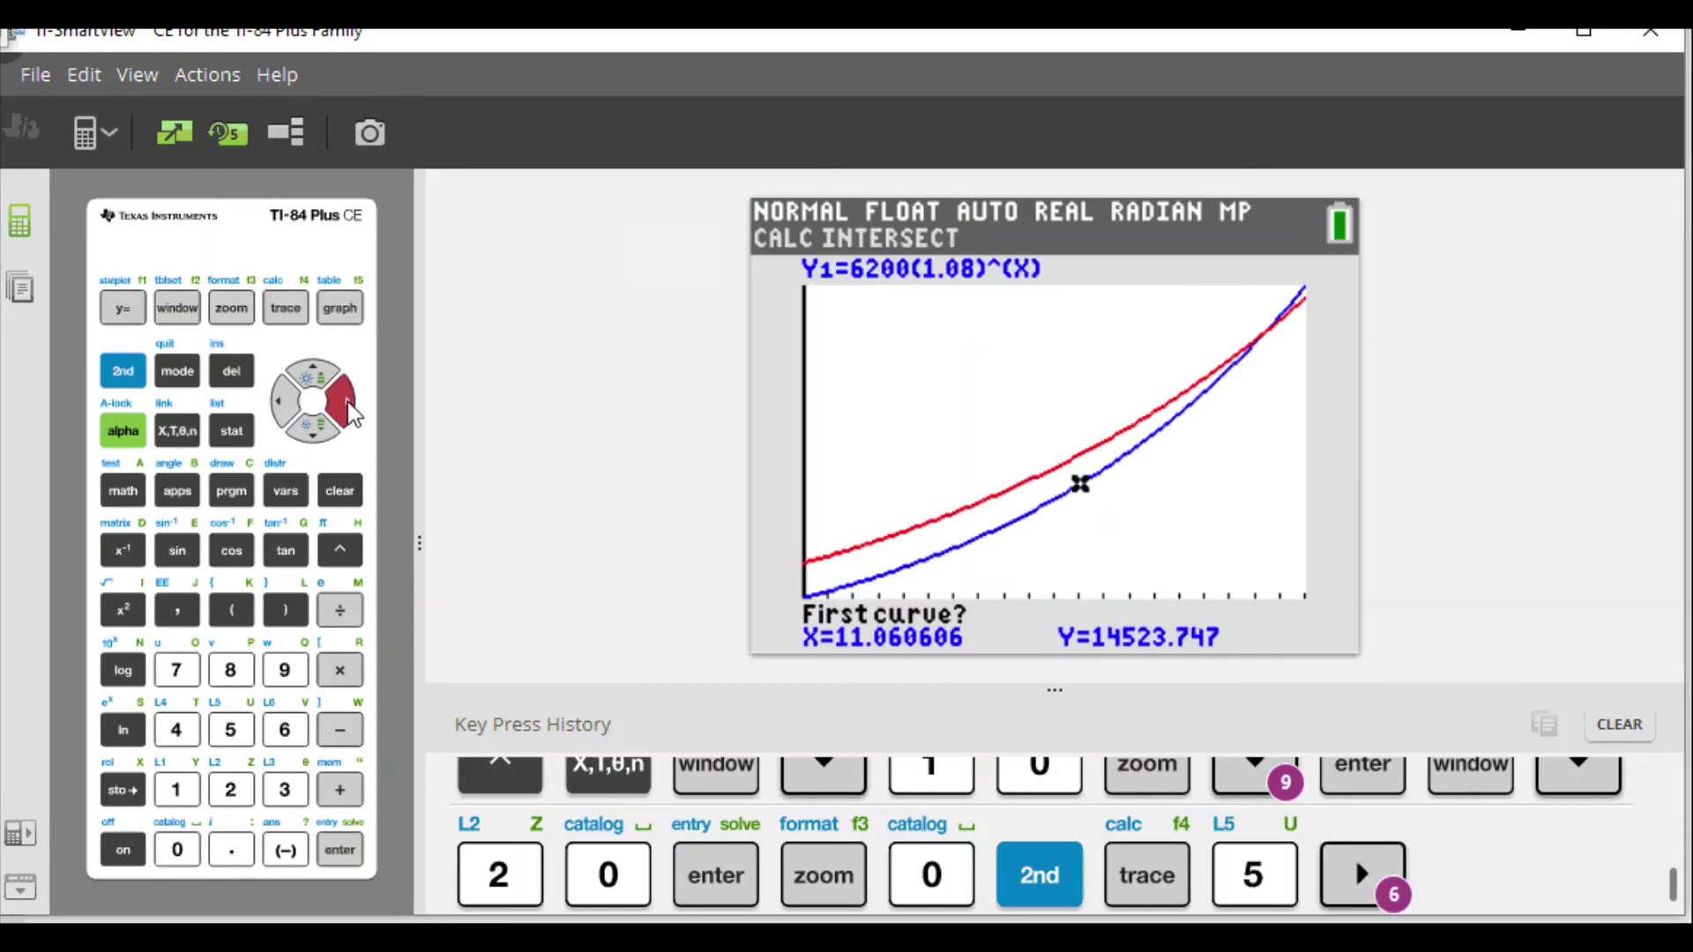
{"action": "left_click_drag", "start_coordinate": [349, 404], "coordinate": [349, 406]}
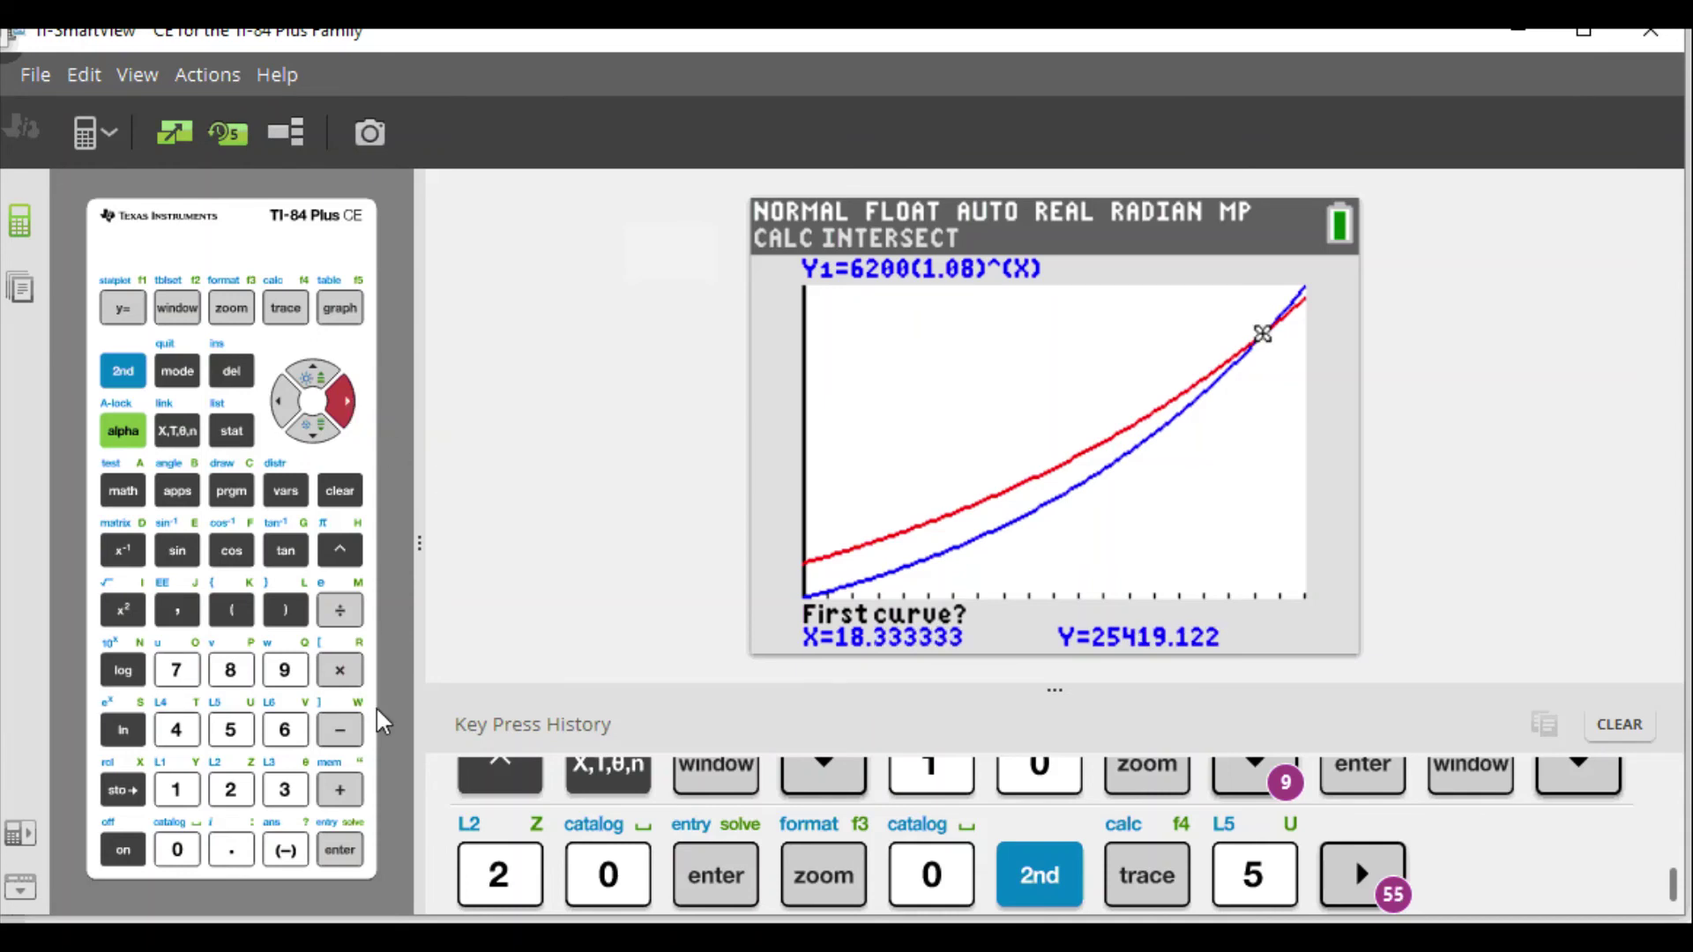
{"action": "left_click", "coordinate": [340, 851]}
{"action": "left_click", "coordinate": [341, 851]}
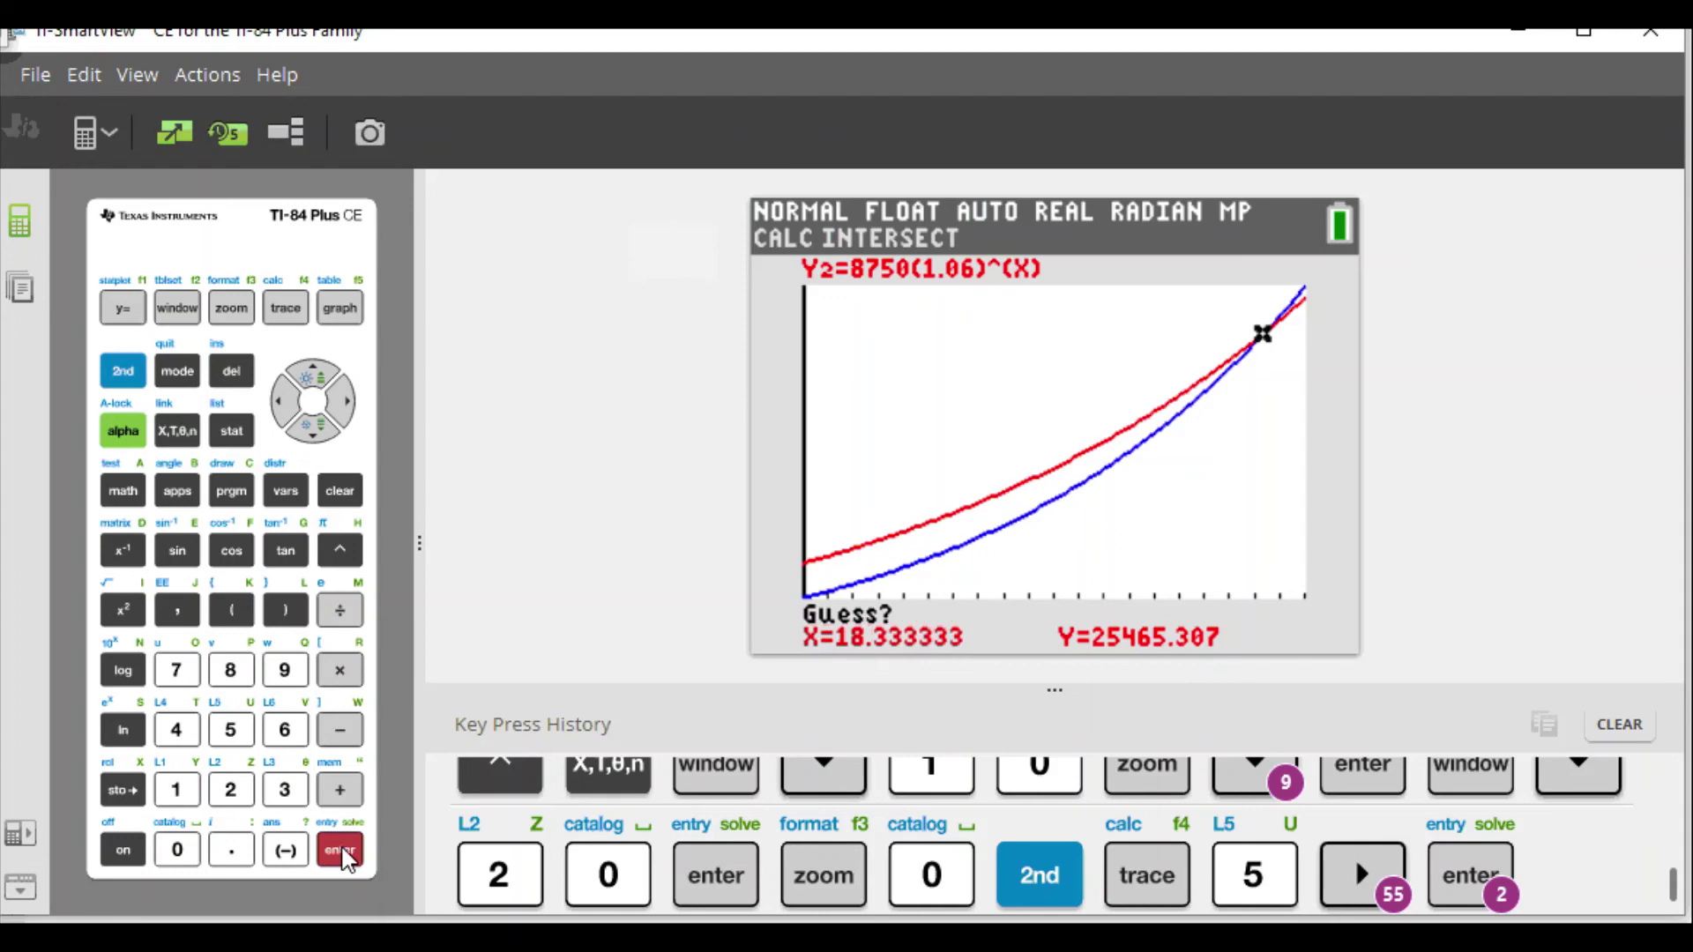
{"action": "left_click", "coordinate": [342, 852]}
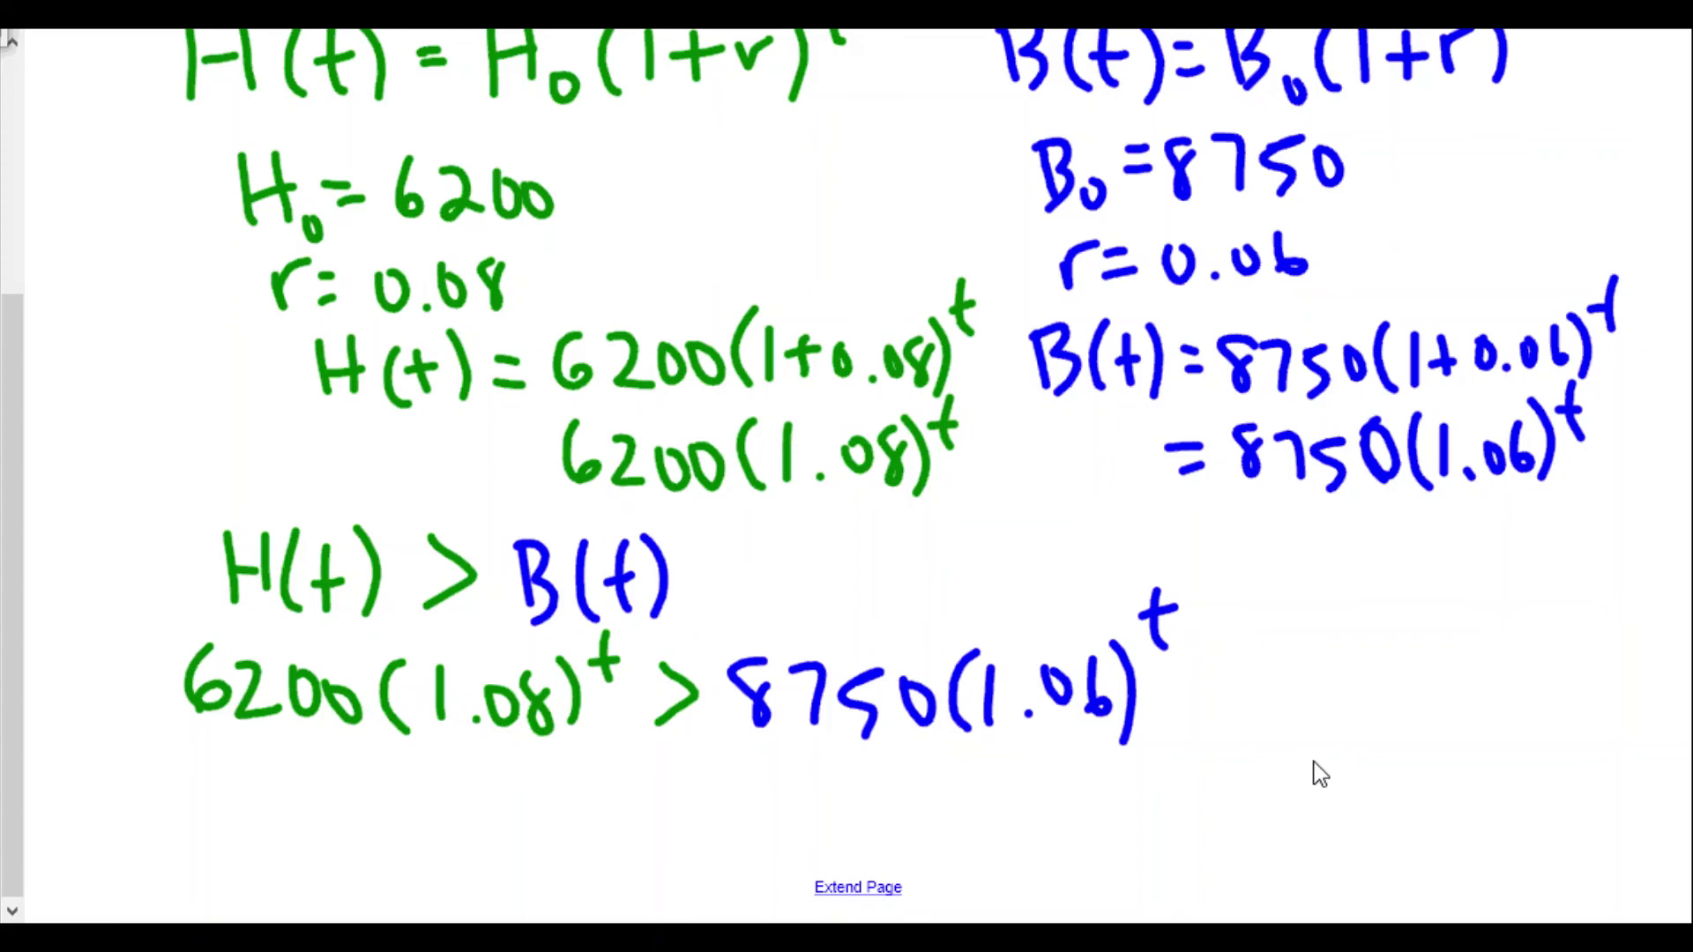
Handwrite "t = 19" in green beside the inequality on the notes page
{"action": "left_click_drag", "start_coordinate": [1287, 632], "coordinate": [1293, 711]}
{"action": "mouse_move", "coordinate": [1260, 661]}
{"action": "left_mouse_down"}
{"action": "mouse_move", "coordinate": [1351, 658]}
{"action": "mouse_move", "coordinate": [1355, 682]}
{"action": "left_mouse_up"}
{"action": "mouse_move", "coordinate": [1382, 657]}
{"action": "left_mouse_down"}
{"action": "mouse_move", "coordinate": [1377, 699]}
{"action": "mouse_move", "coordinate": [1420, 656]}
{"action": "mouse_move", "coordinate": [1423, 712]}
{"action": "left_mouse_up"}
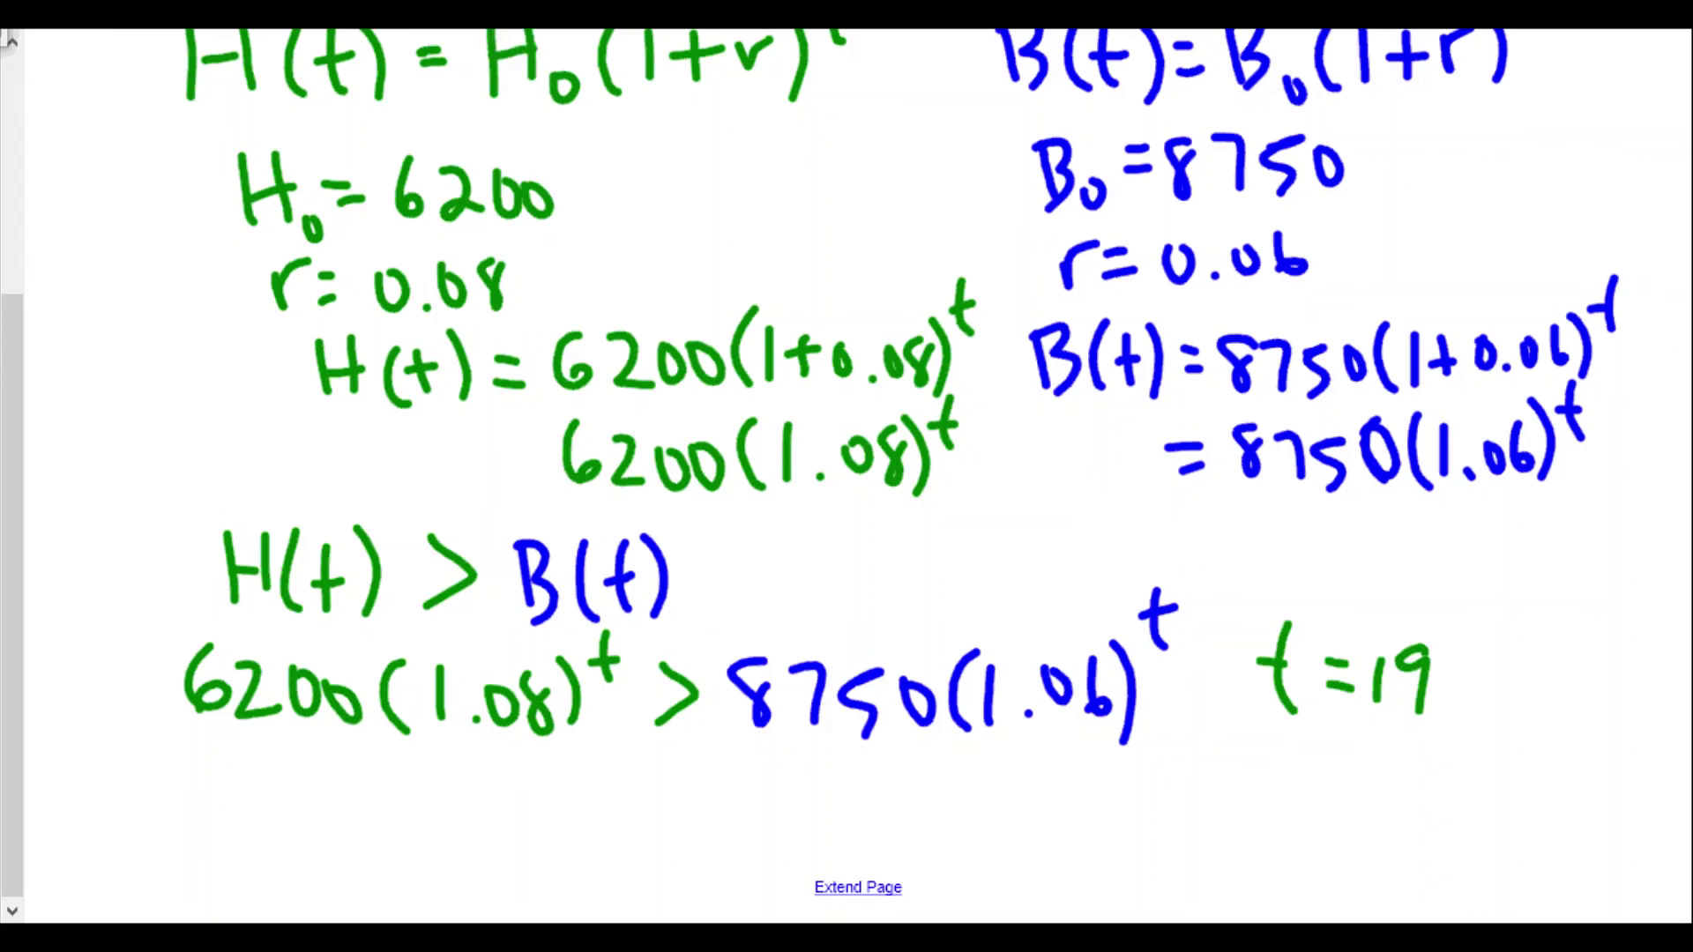
Set the font size for new text to 24
{"action": "left_click", "coordinate": [1063, 18]}
{"action": "scroll", "coordinate": [1063, 132], "scroll_direction": "up", "scroll_amount": 2}
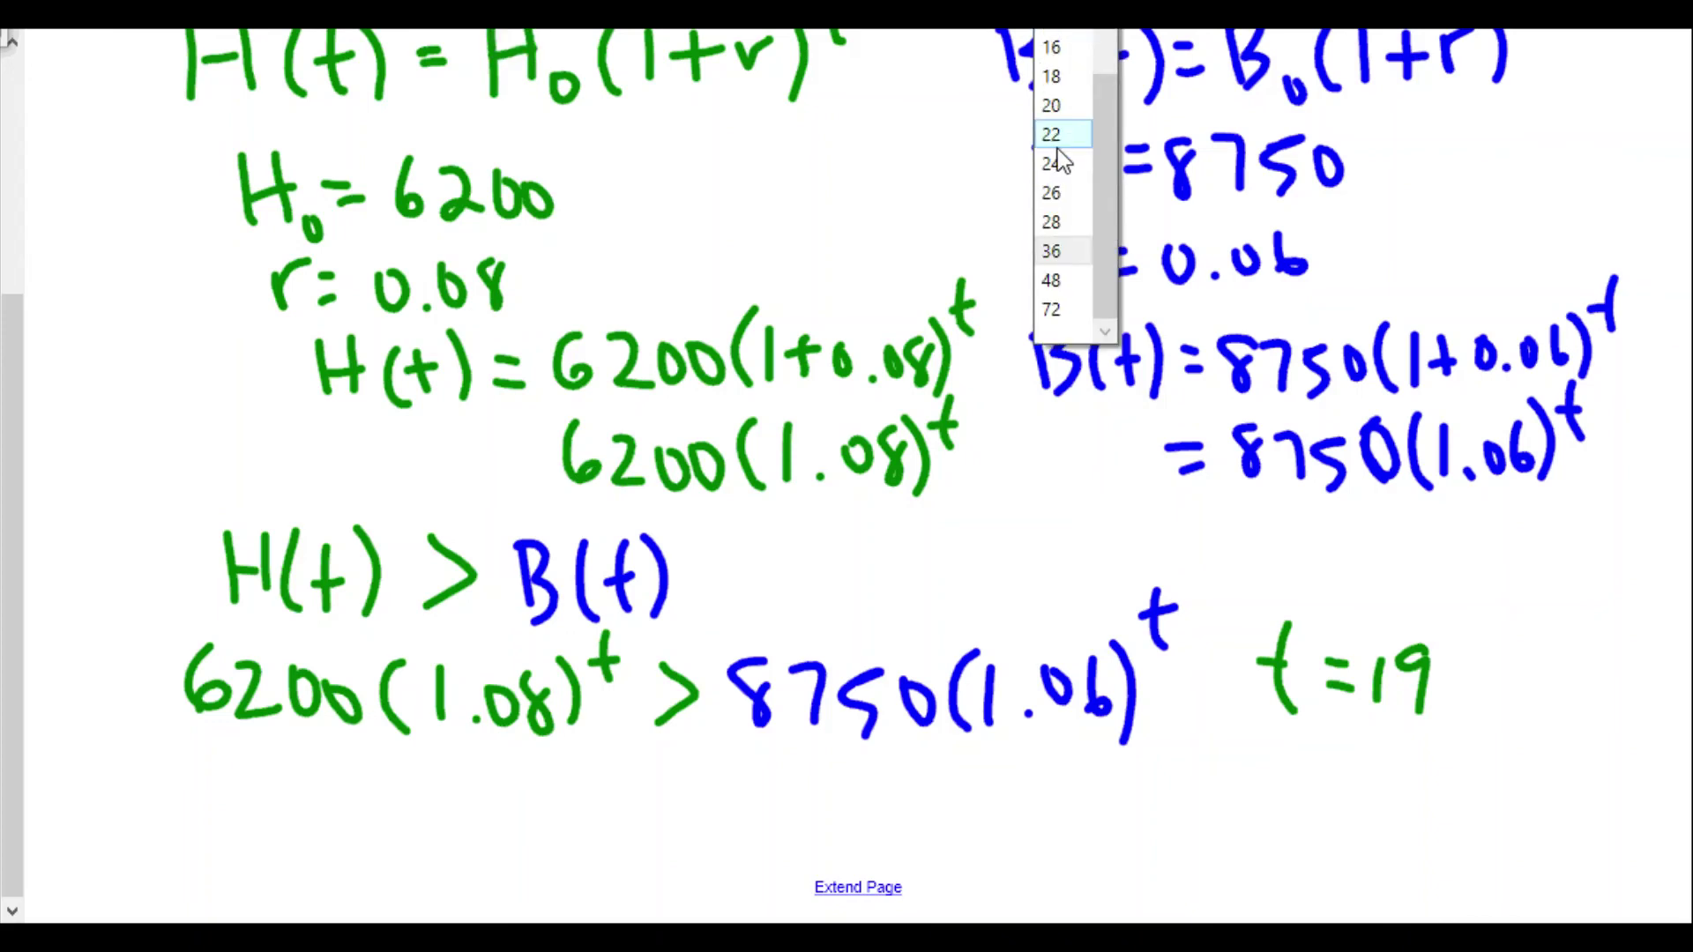
{"action": "left_click", "coordinate": [1059, 163]}
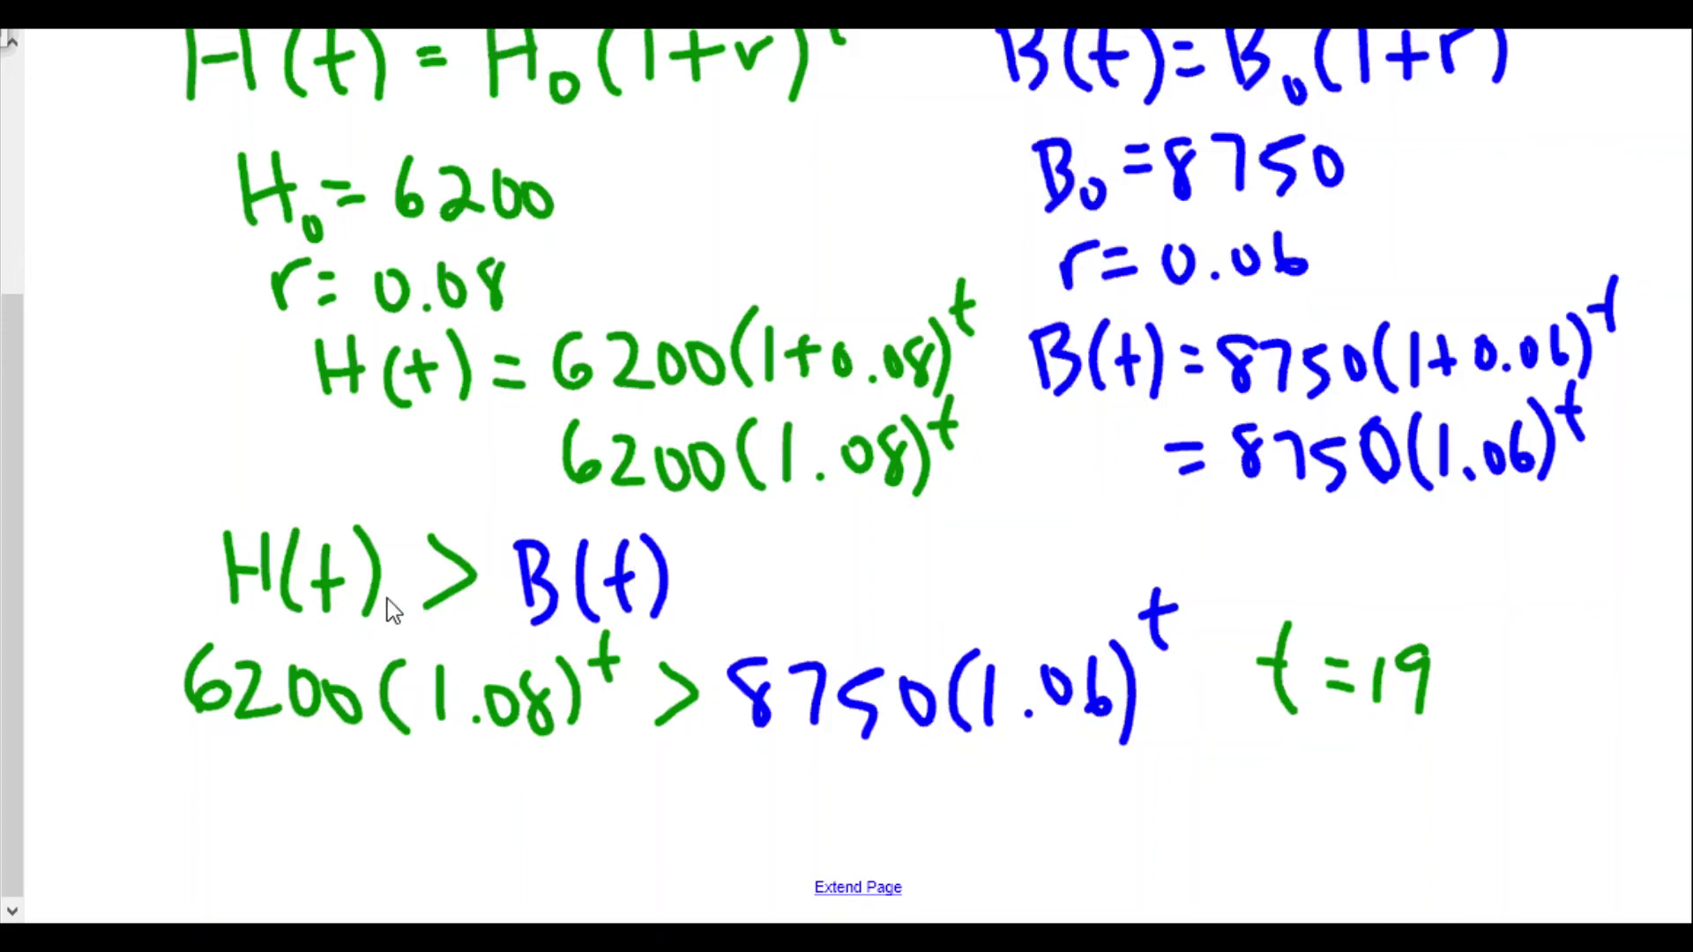
Add the text "After 19, the population of Red Hook will greater than the population of Rhinebeck." below the inequality
{"action": "left_click", "coordinate": [102, 806]}
{"action": "type", "text": "A"}
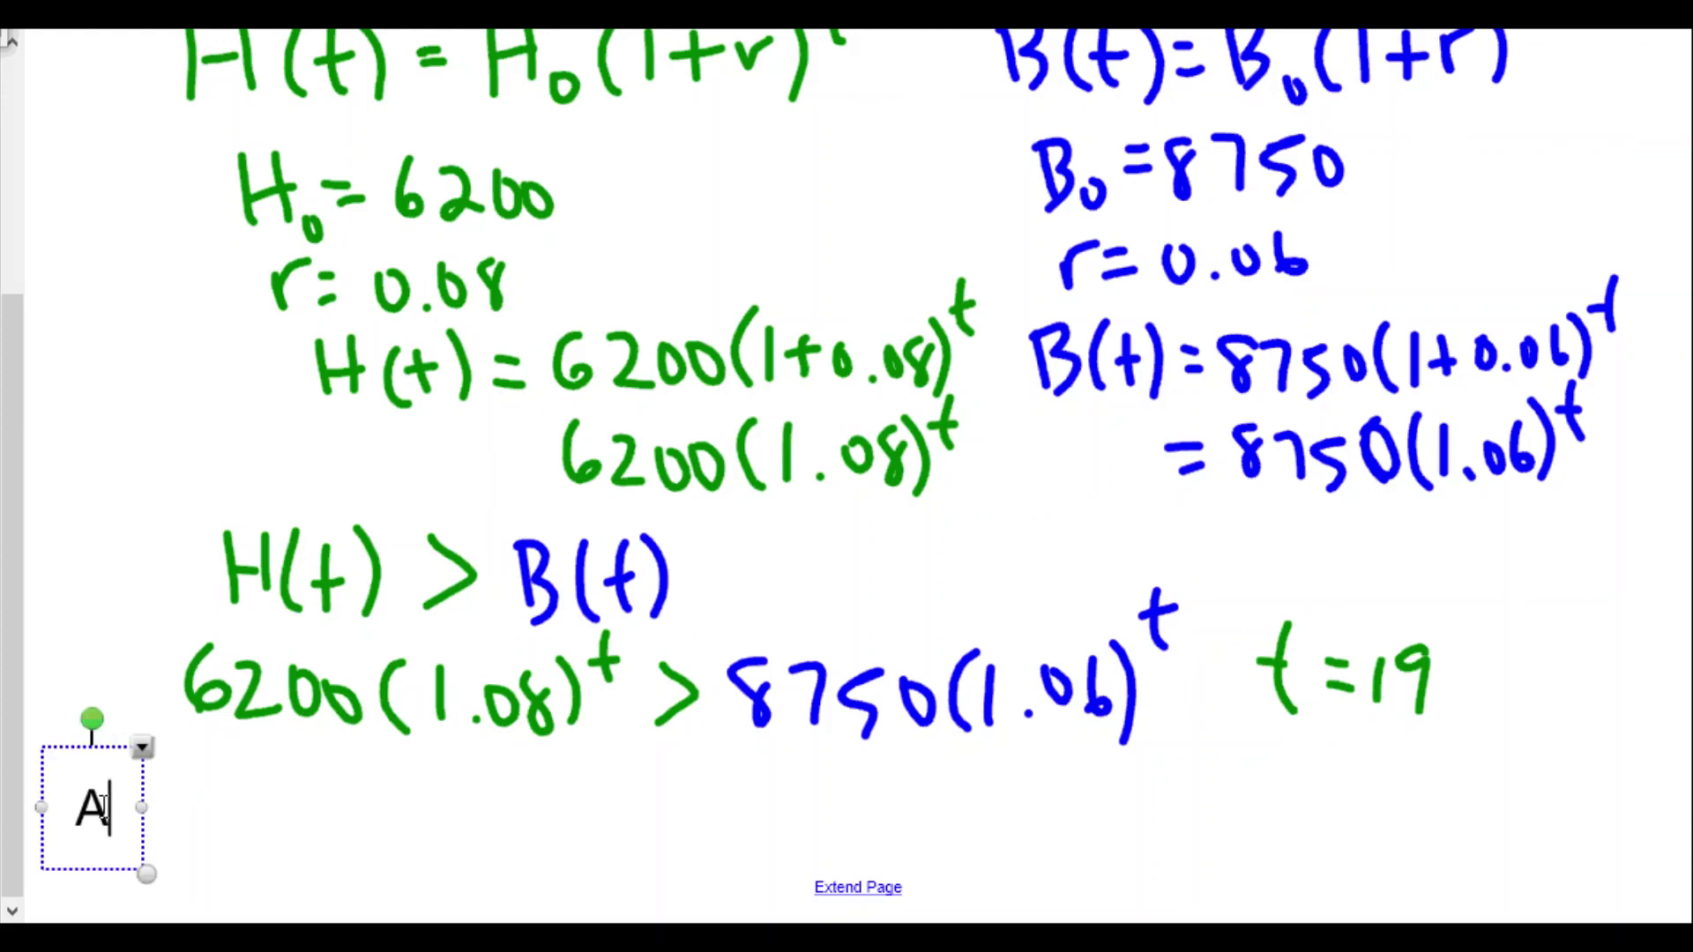
{"action": "type", "text": "fter 19"}
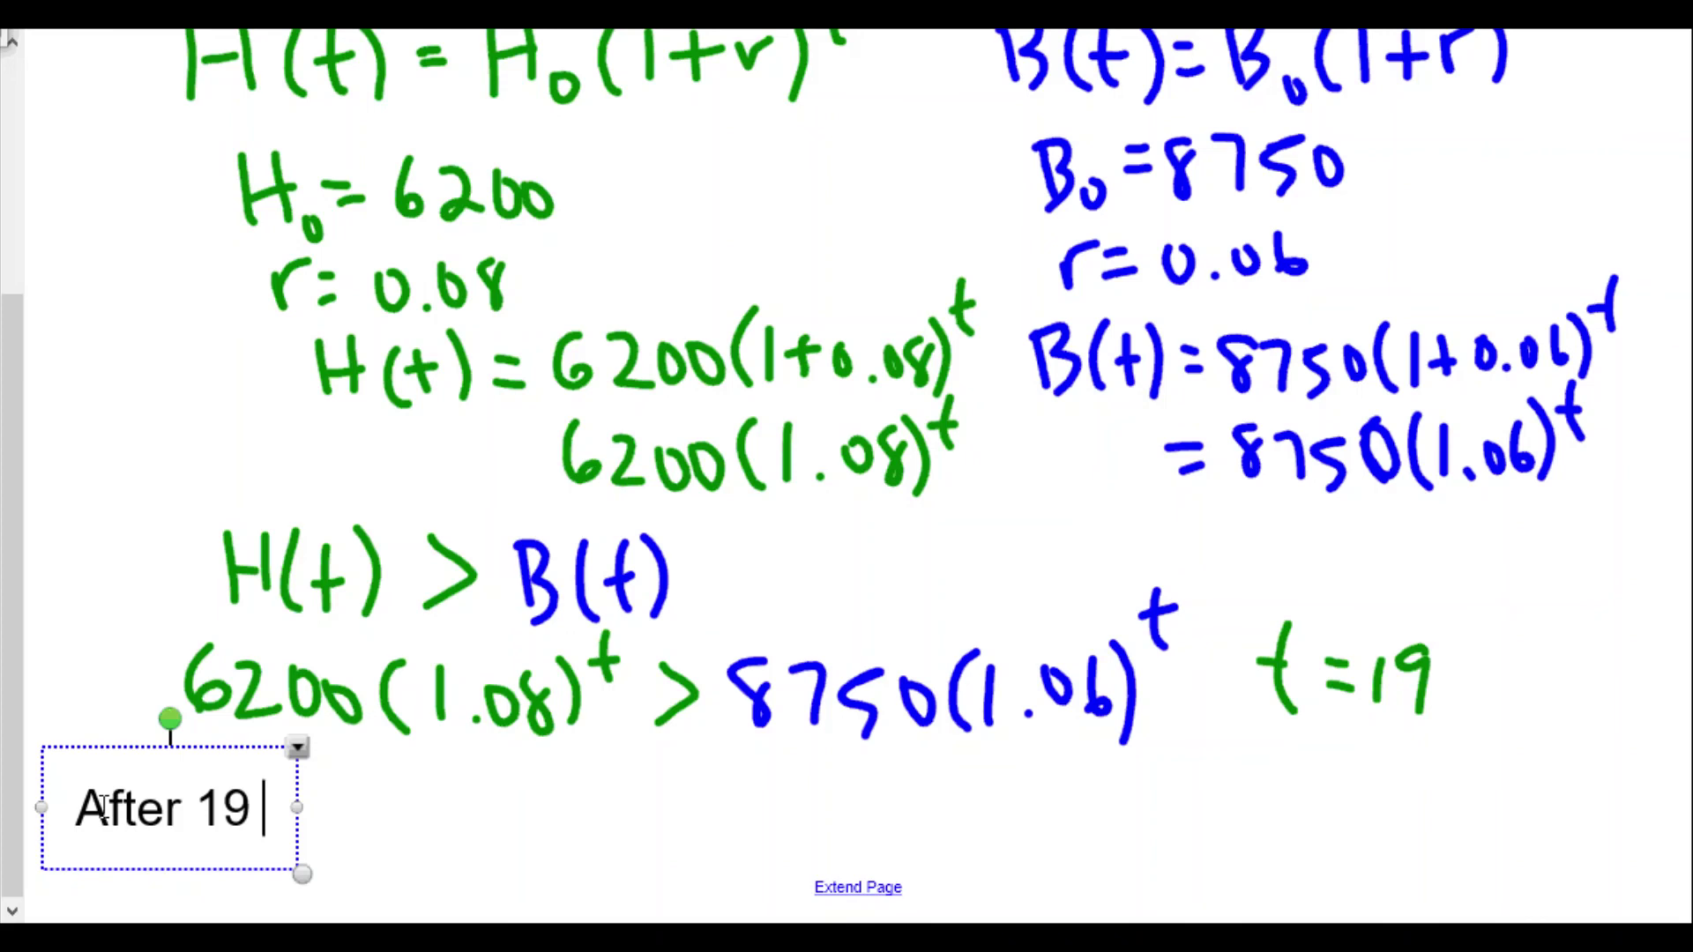
{"action": "type", "text": ", the pop"}
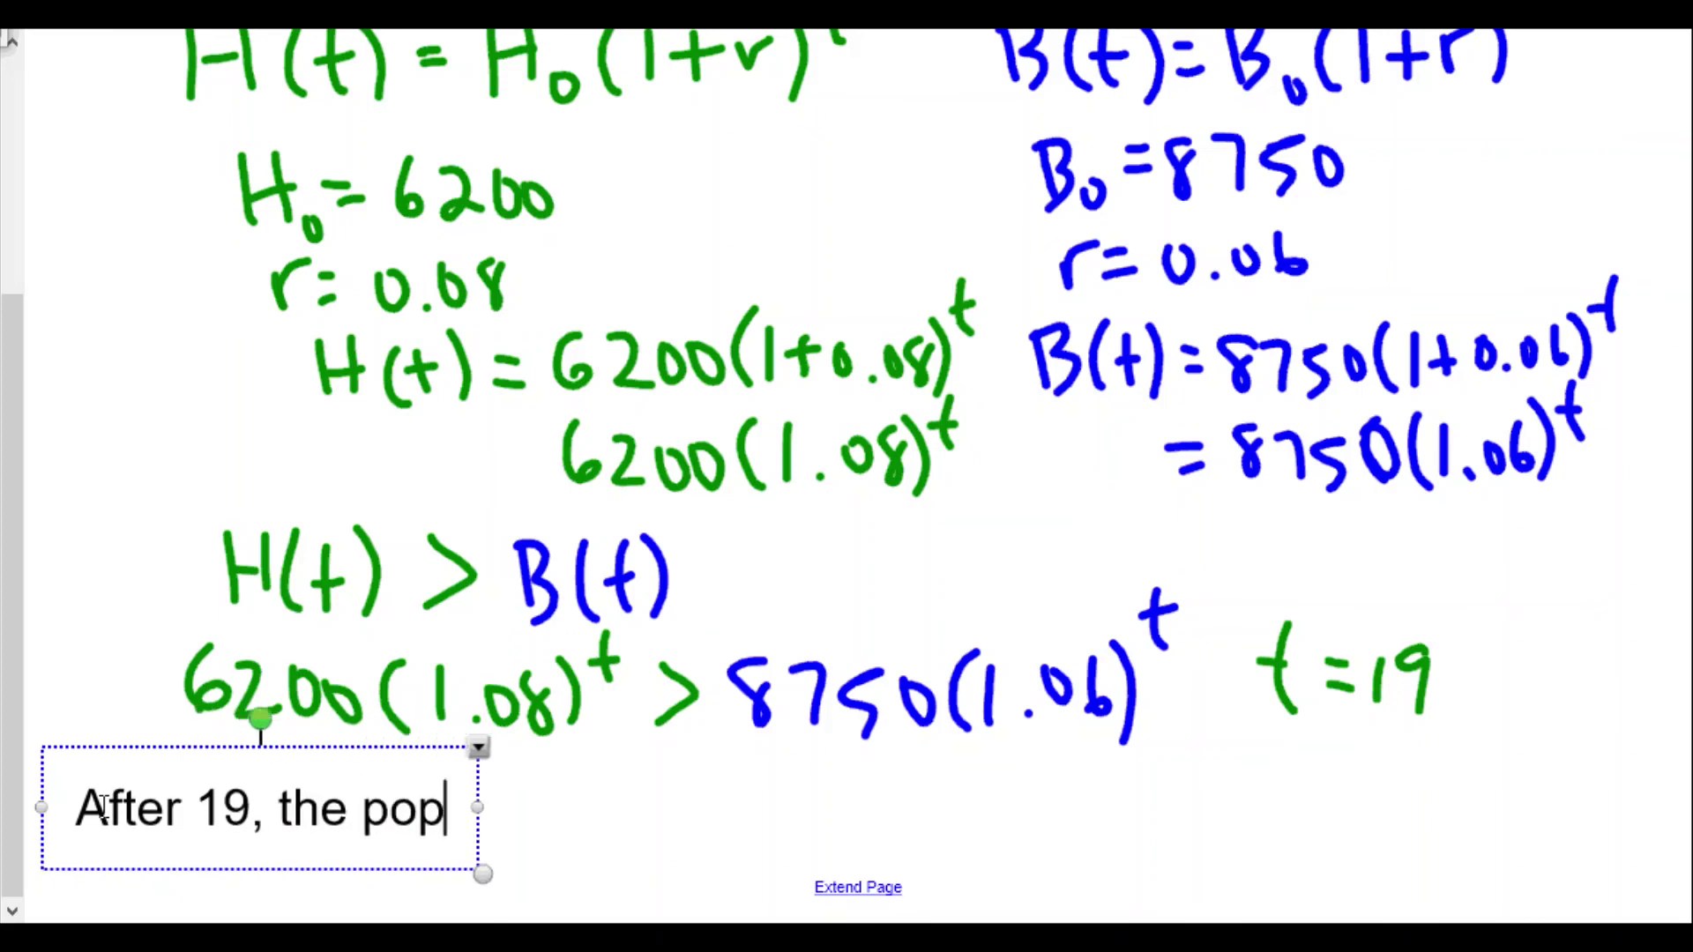
{"action": "type", "text": "ulation of "}
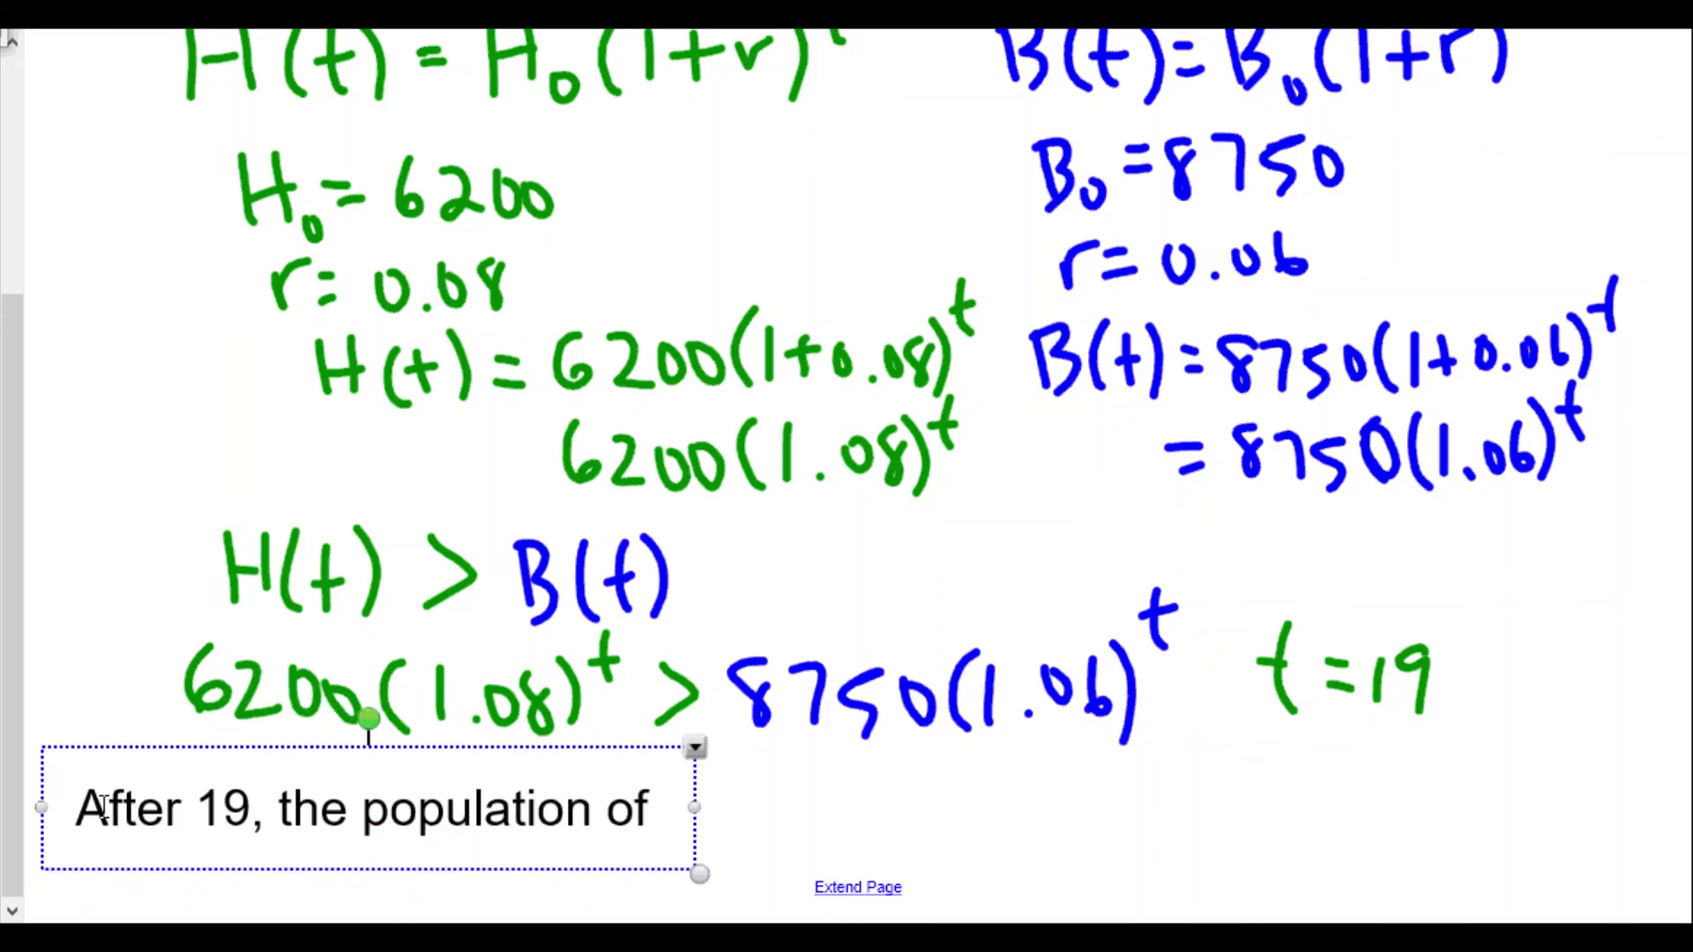
{"action": "type", "text": "Redhoo"}
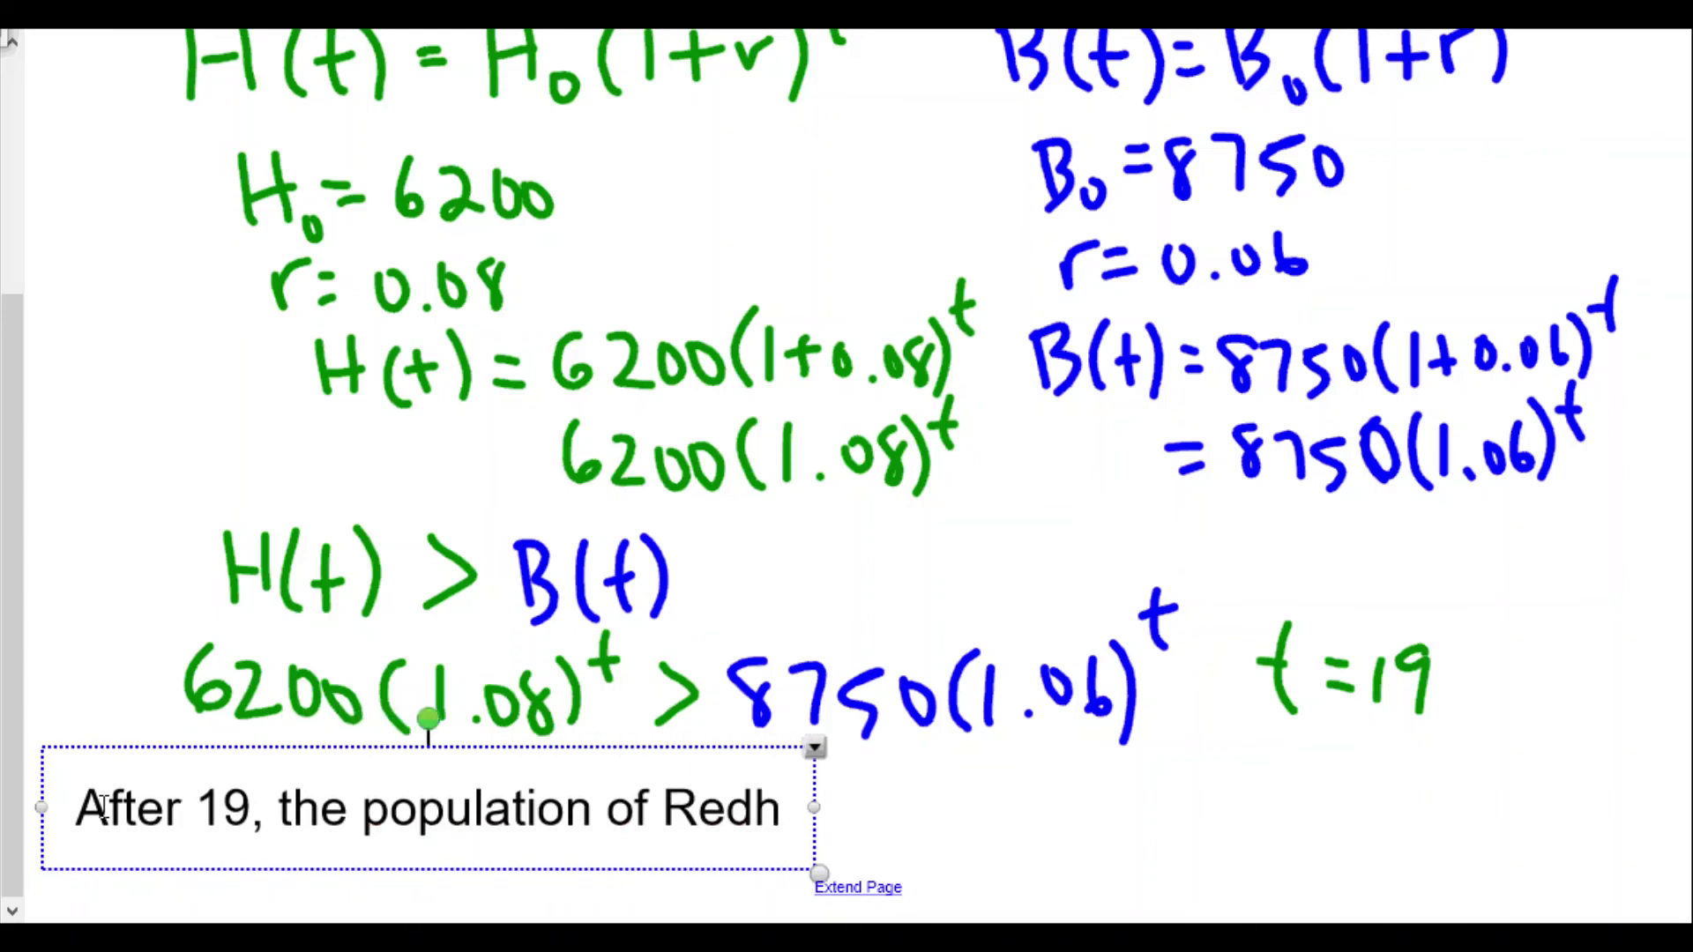
{"action": "key", "text": "BackSpace"}
{"action": "key", "text": "BackSpace"}
{"action": "key", "text": "BackSpace"}
{"action": "key", "text": "BackSpace"}
{"action": "type", "text": "d "}
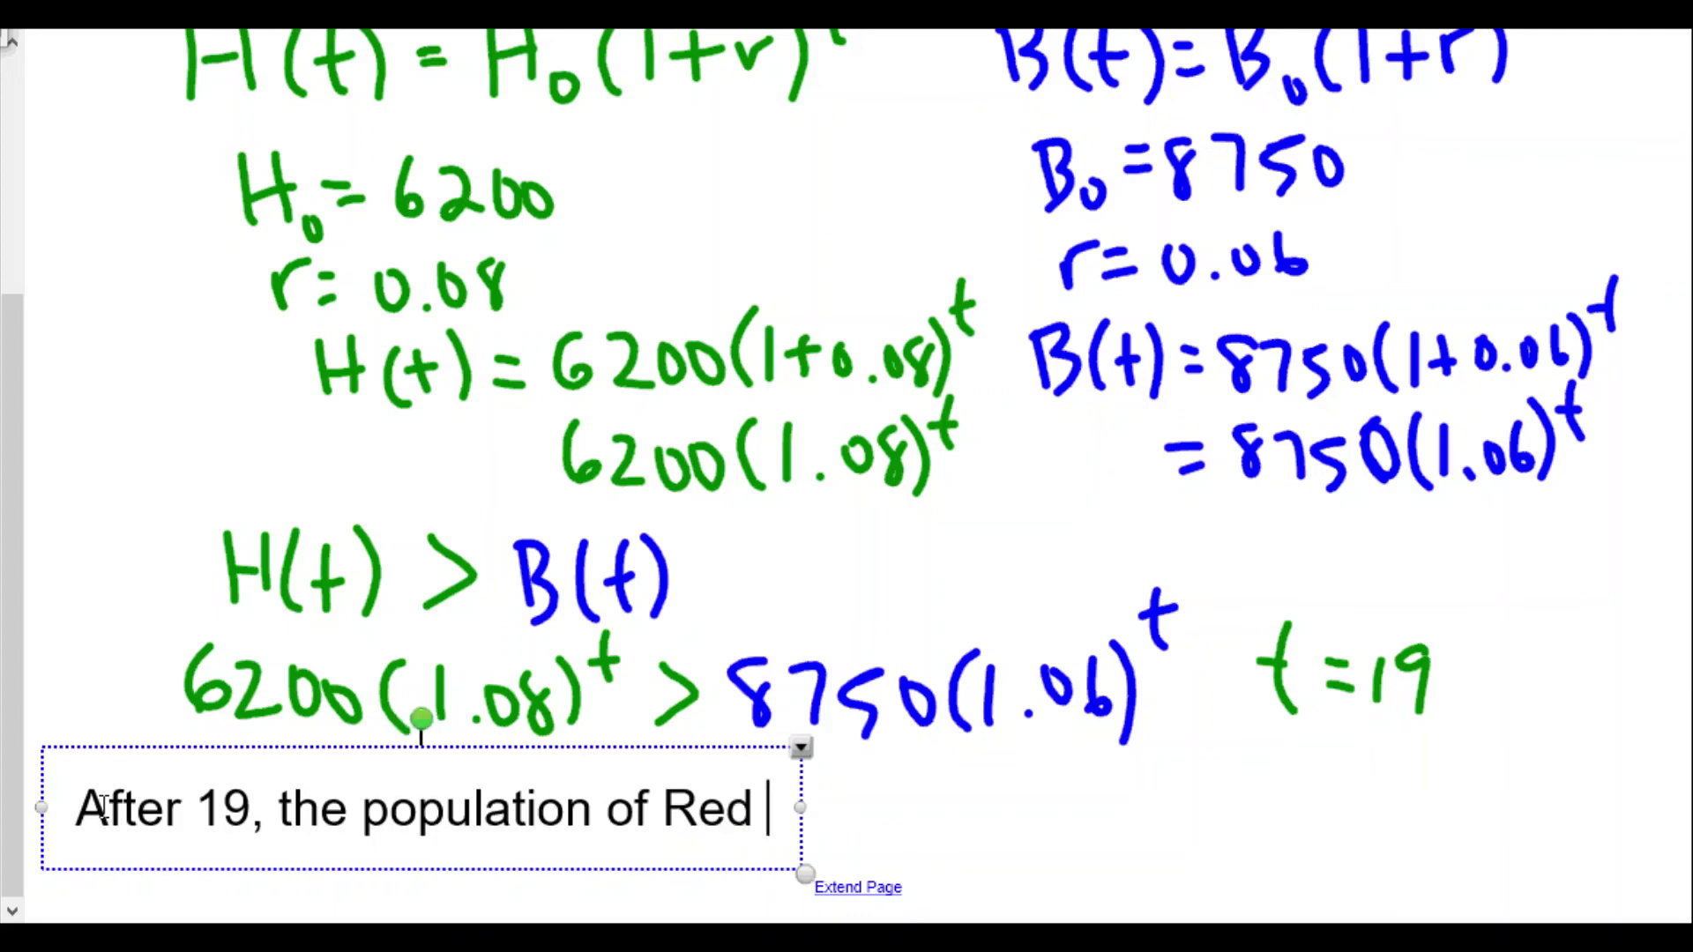
{"action": "type", "text": "Hook wi"}
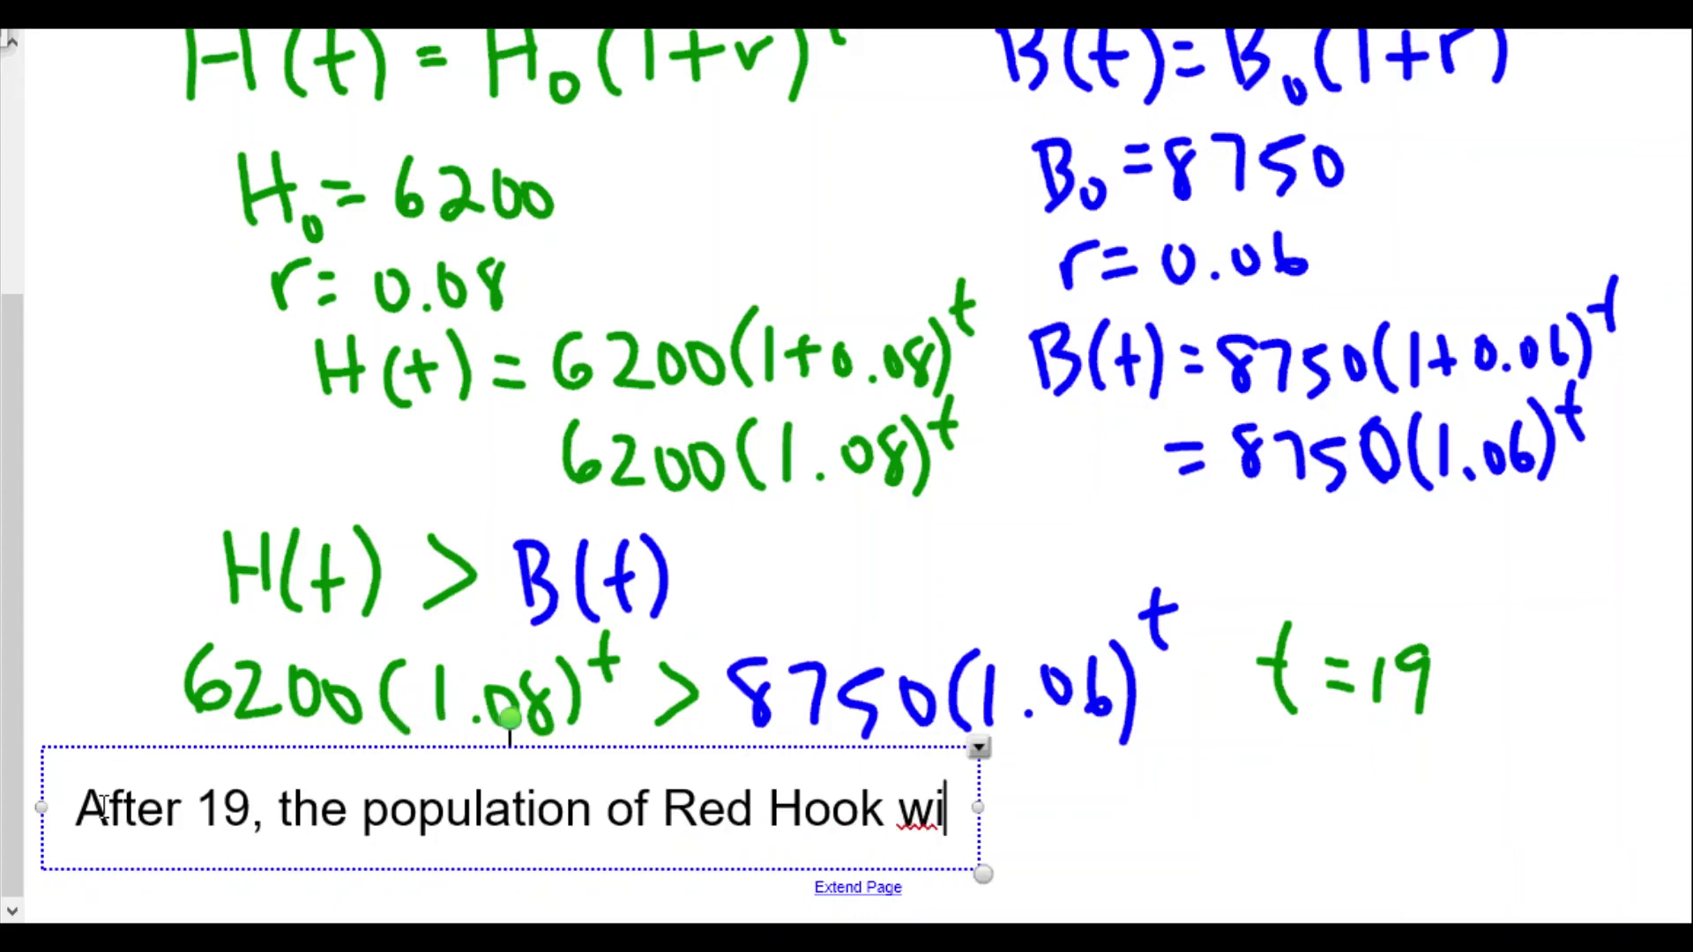
{"action": "type", "text": "ll gr"}
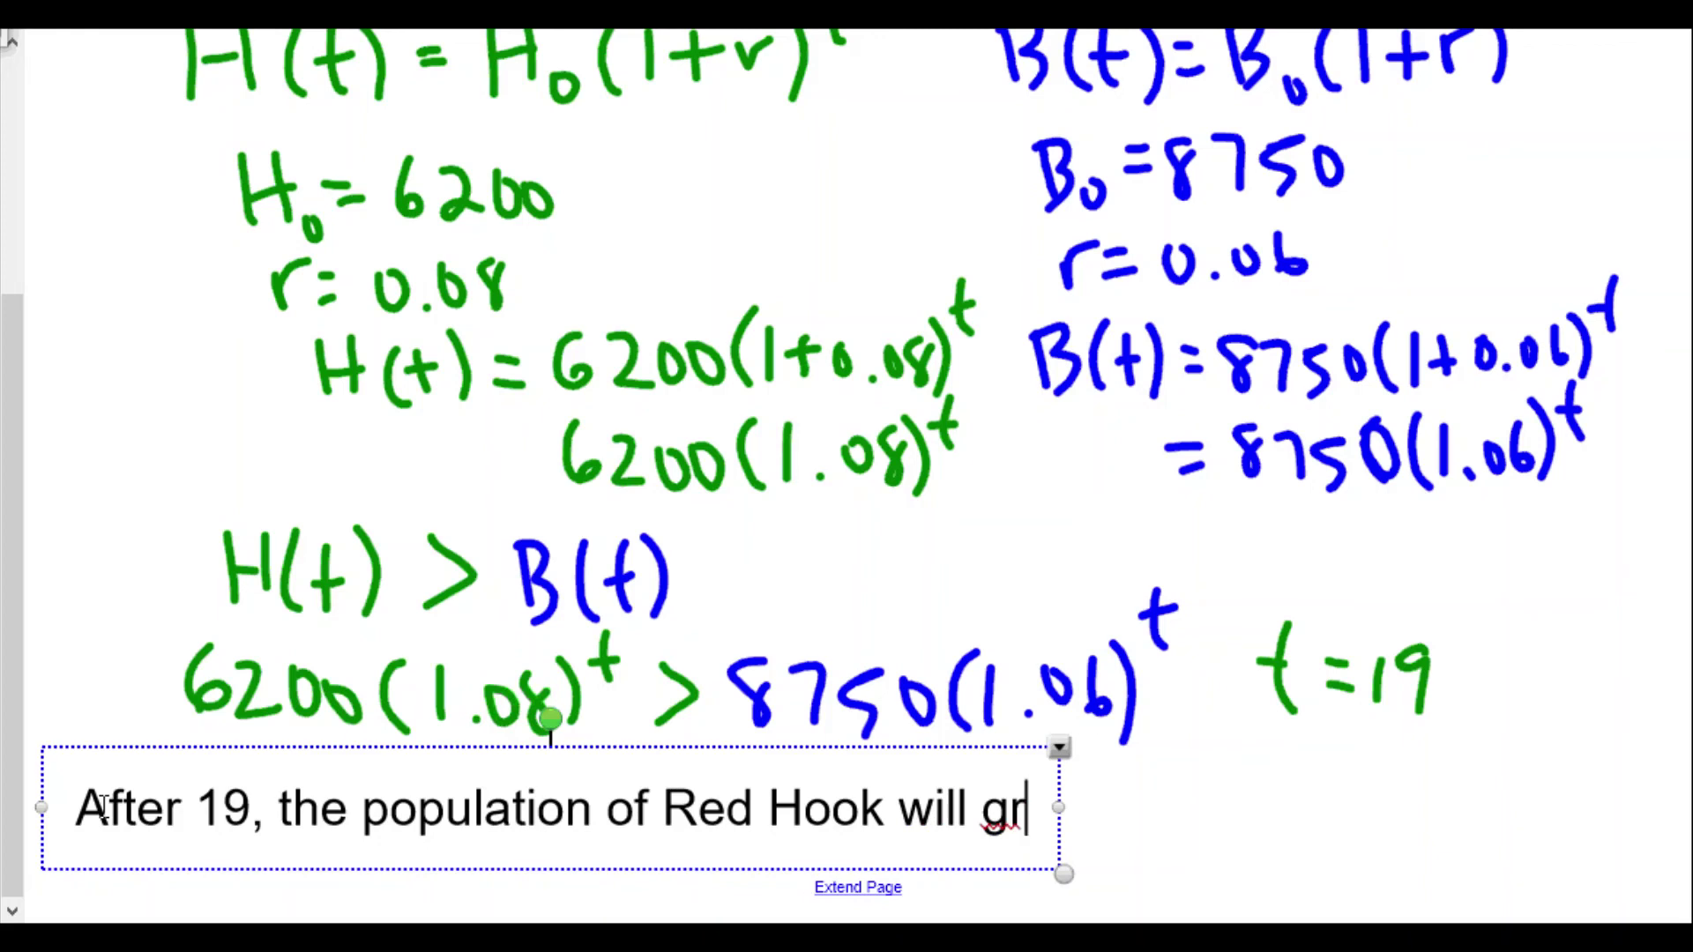
{"action": "type", "text": "eater than"}
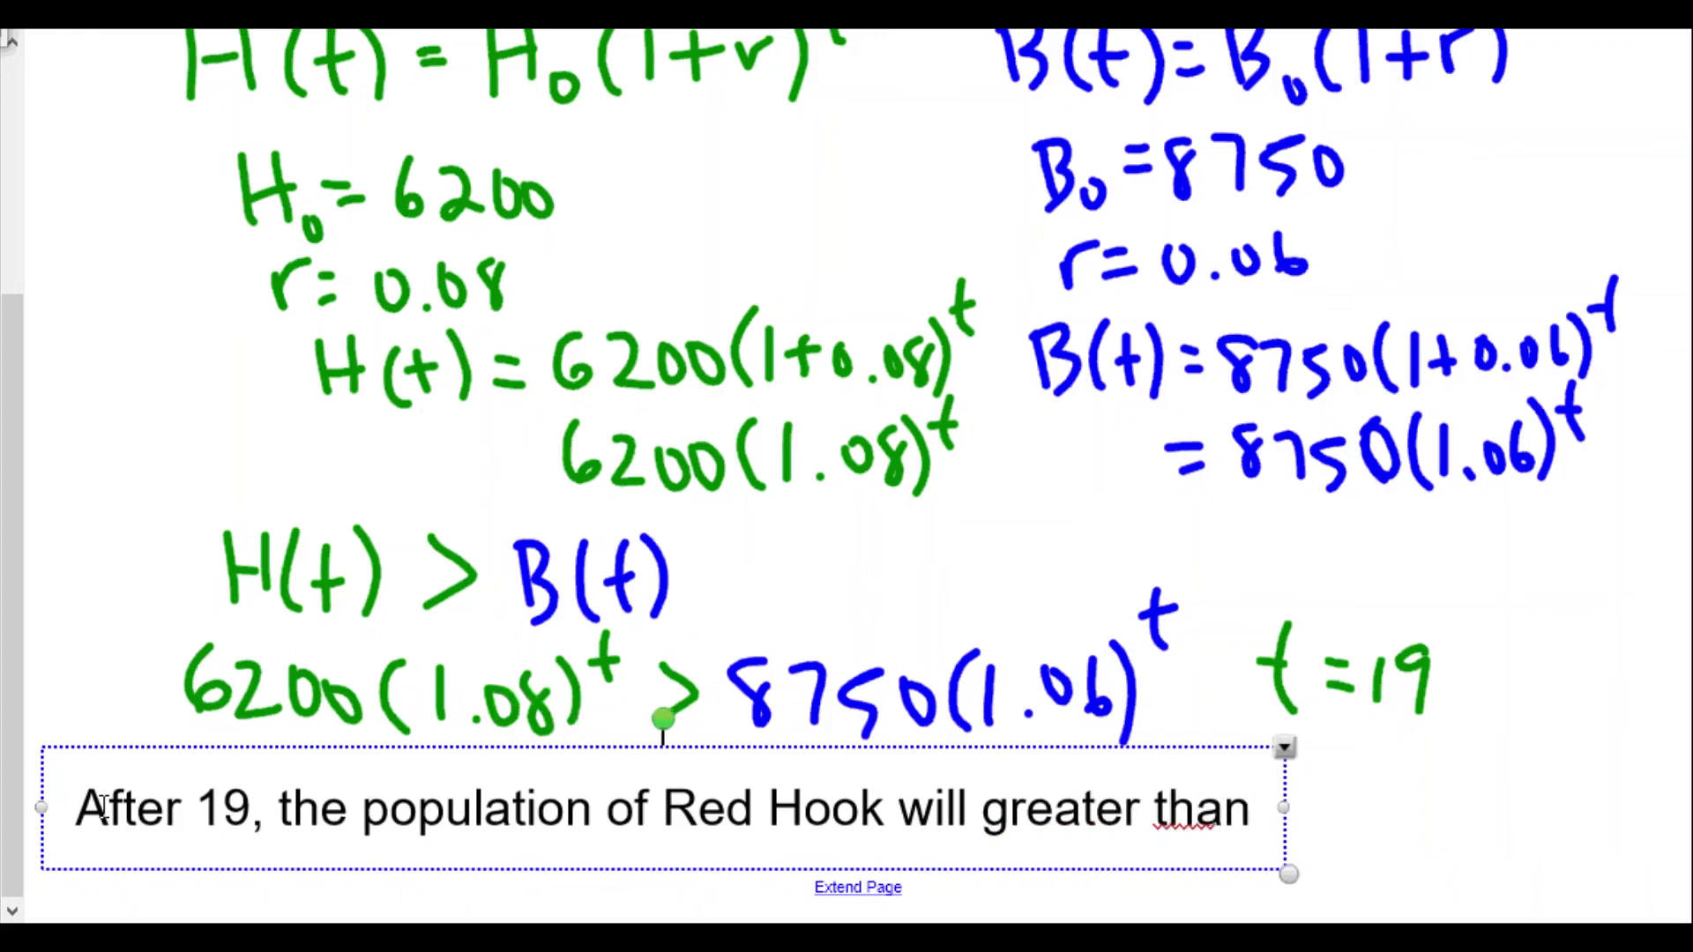
{"action": "type", "text": " the populati"}
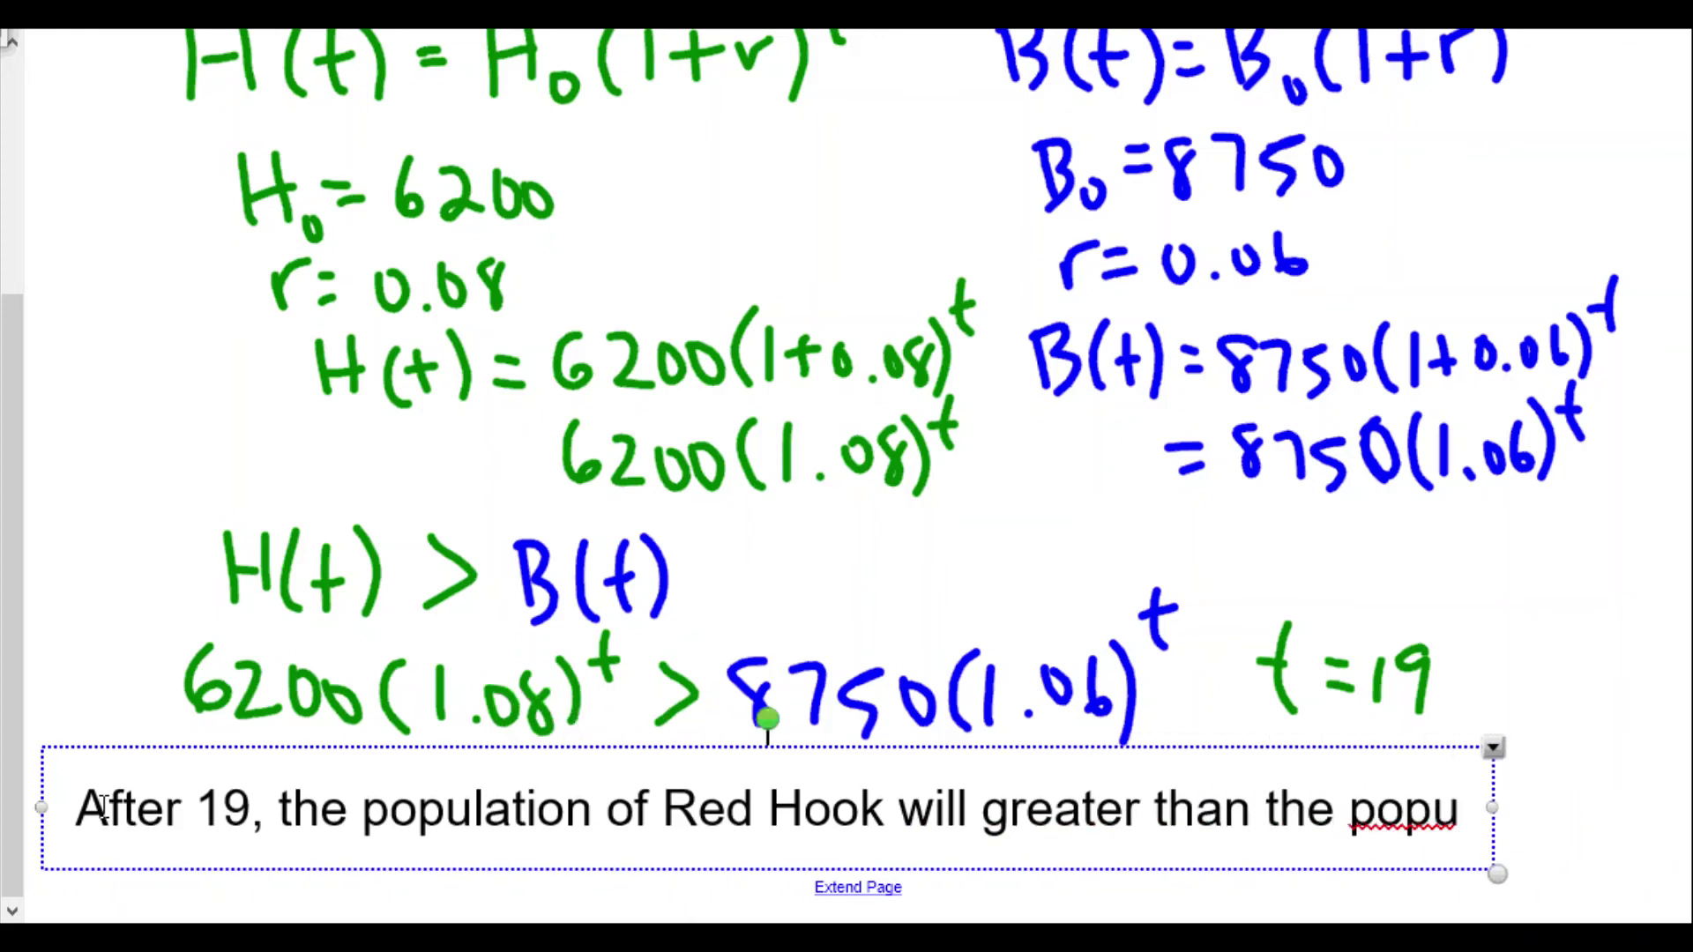
{"action": "type", "text": "on of "}
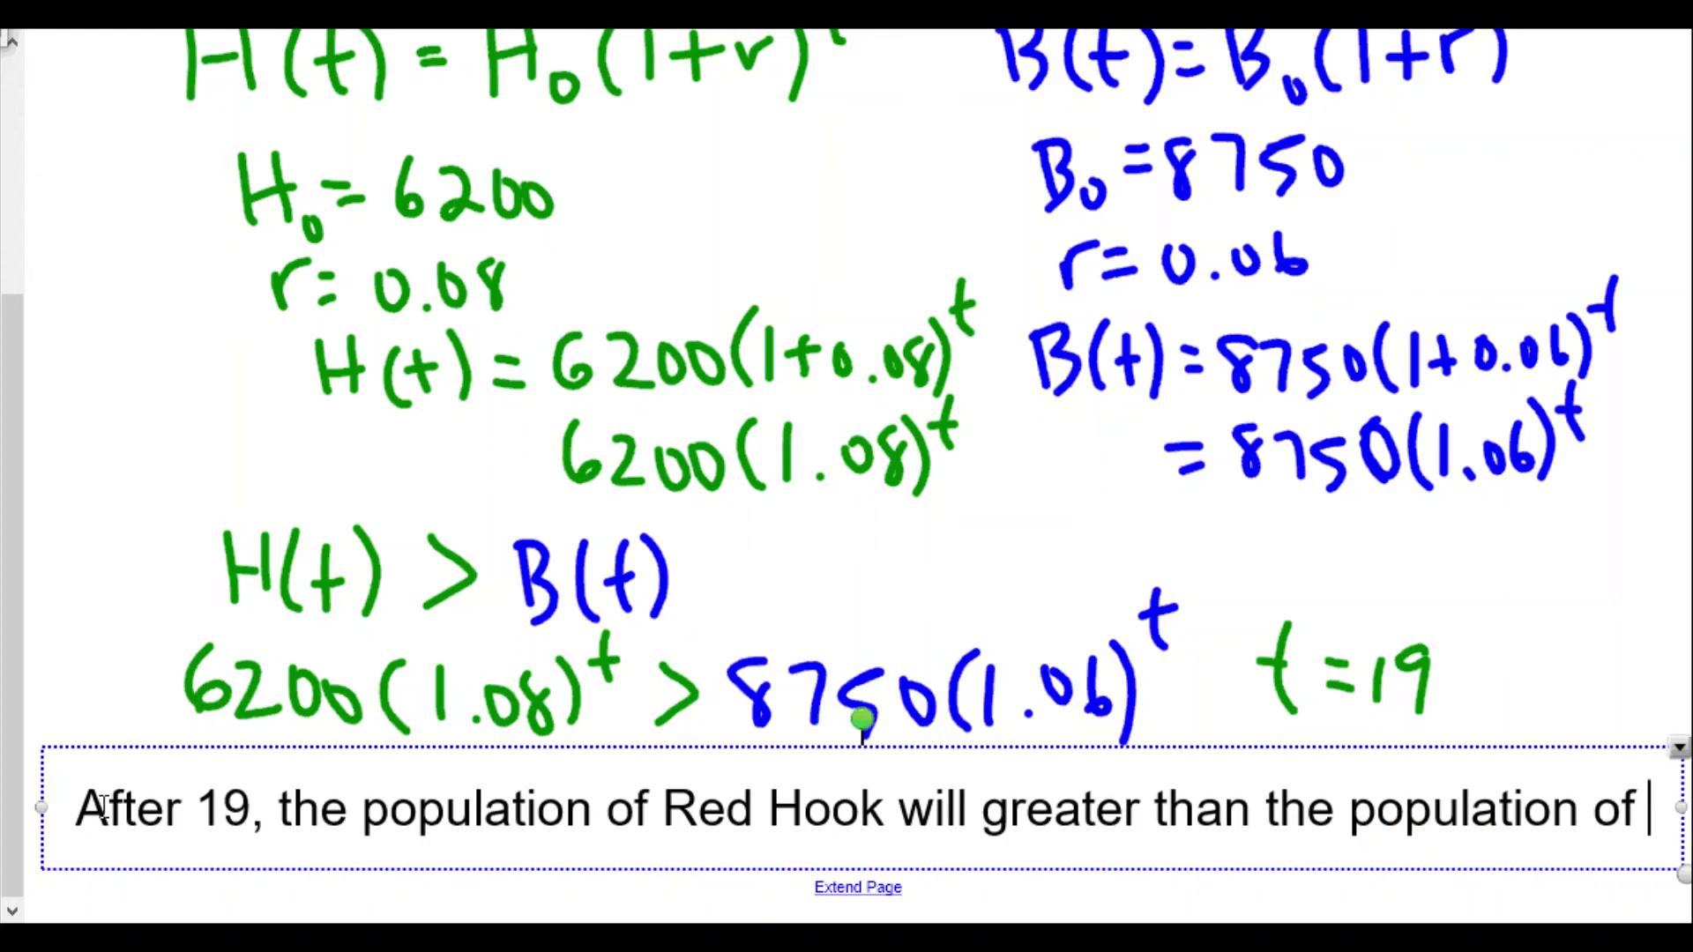
{"action": "type", "text": "Rhinebec"}
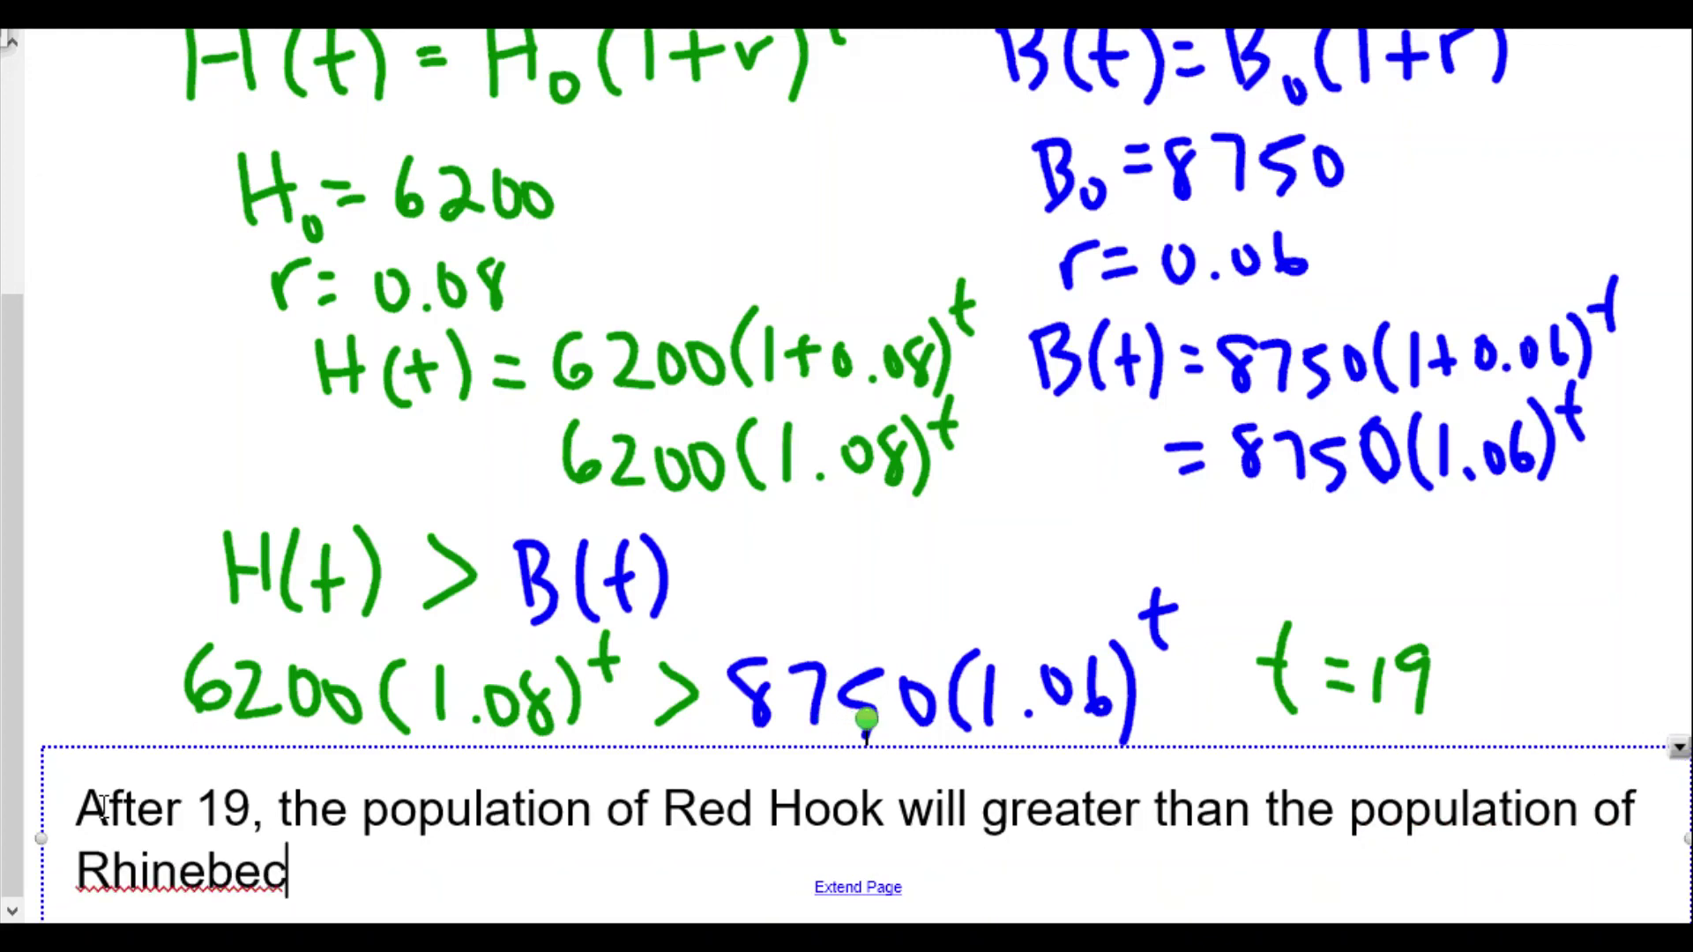
{"action": "type", "text": "k."}
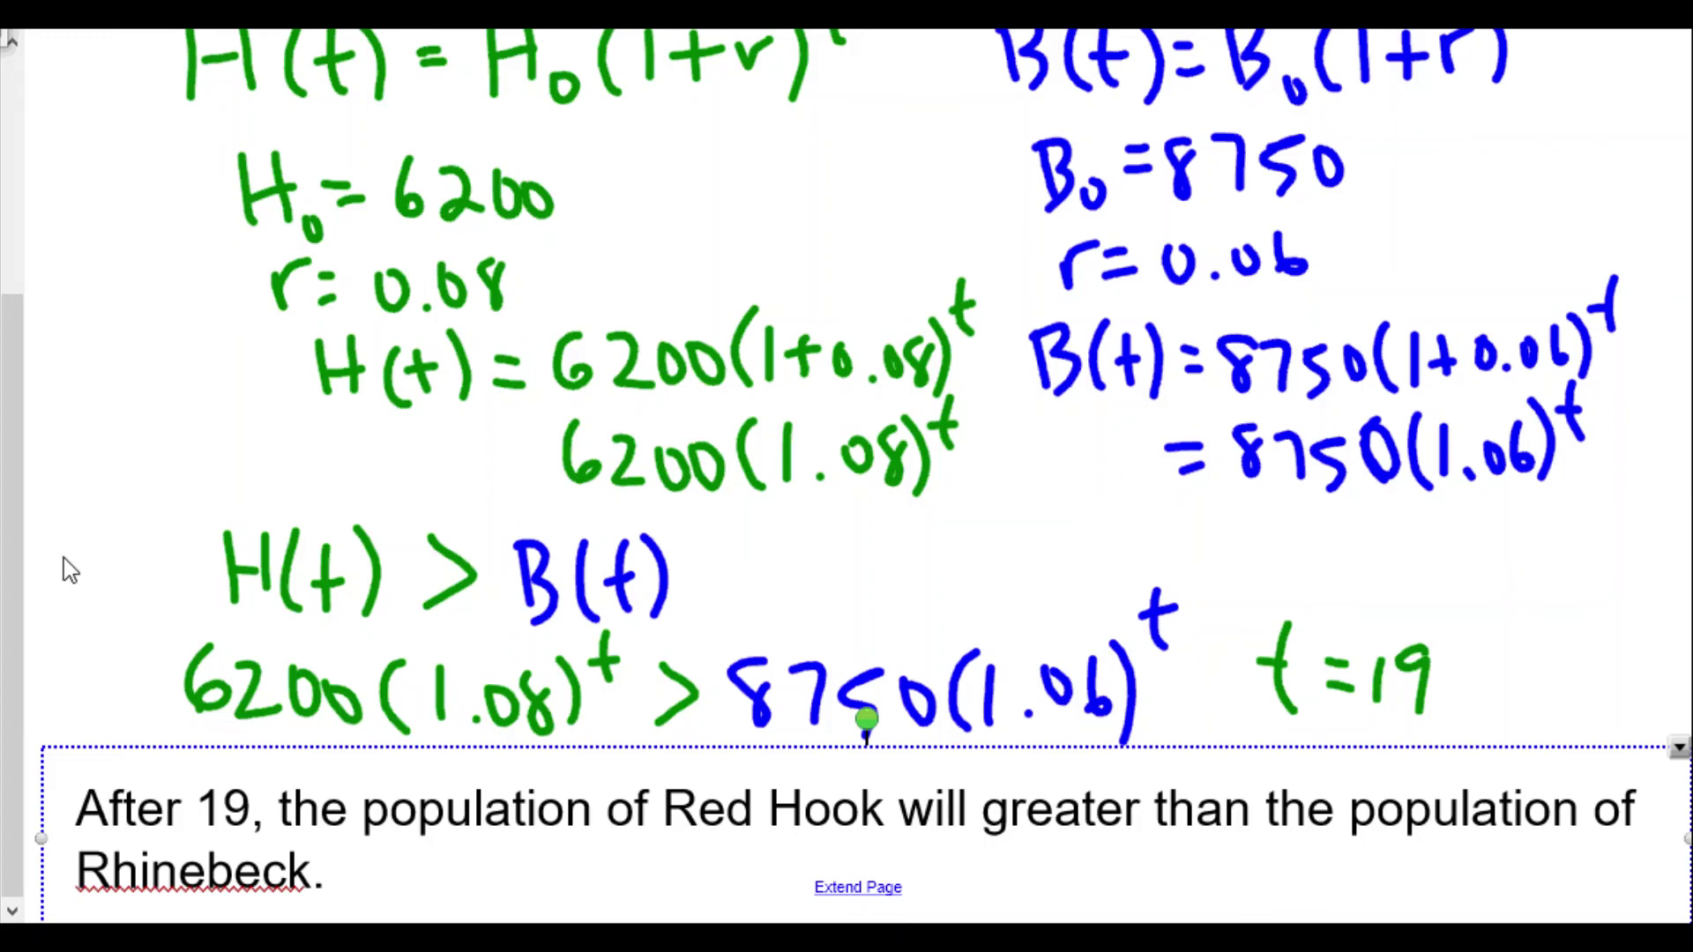
{"action": "left_click", "coordinate": [227, 474]}
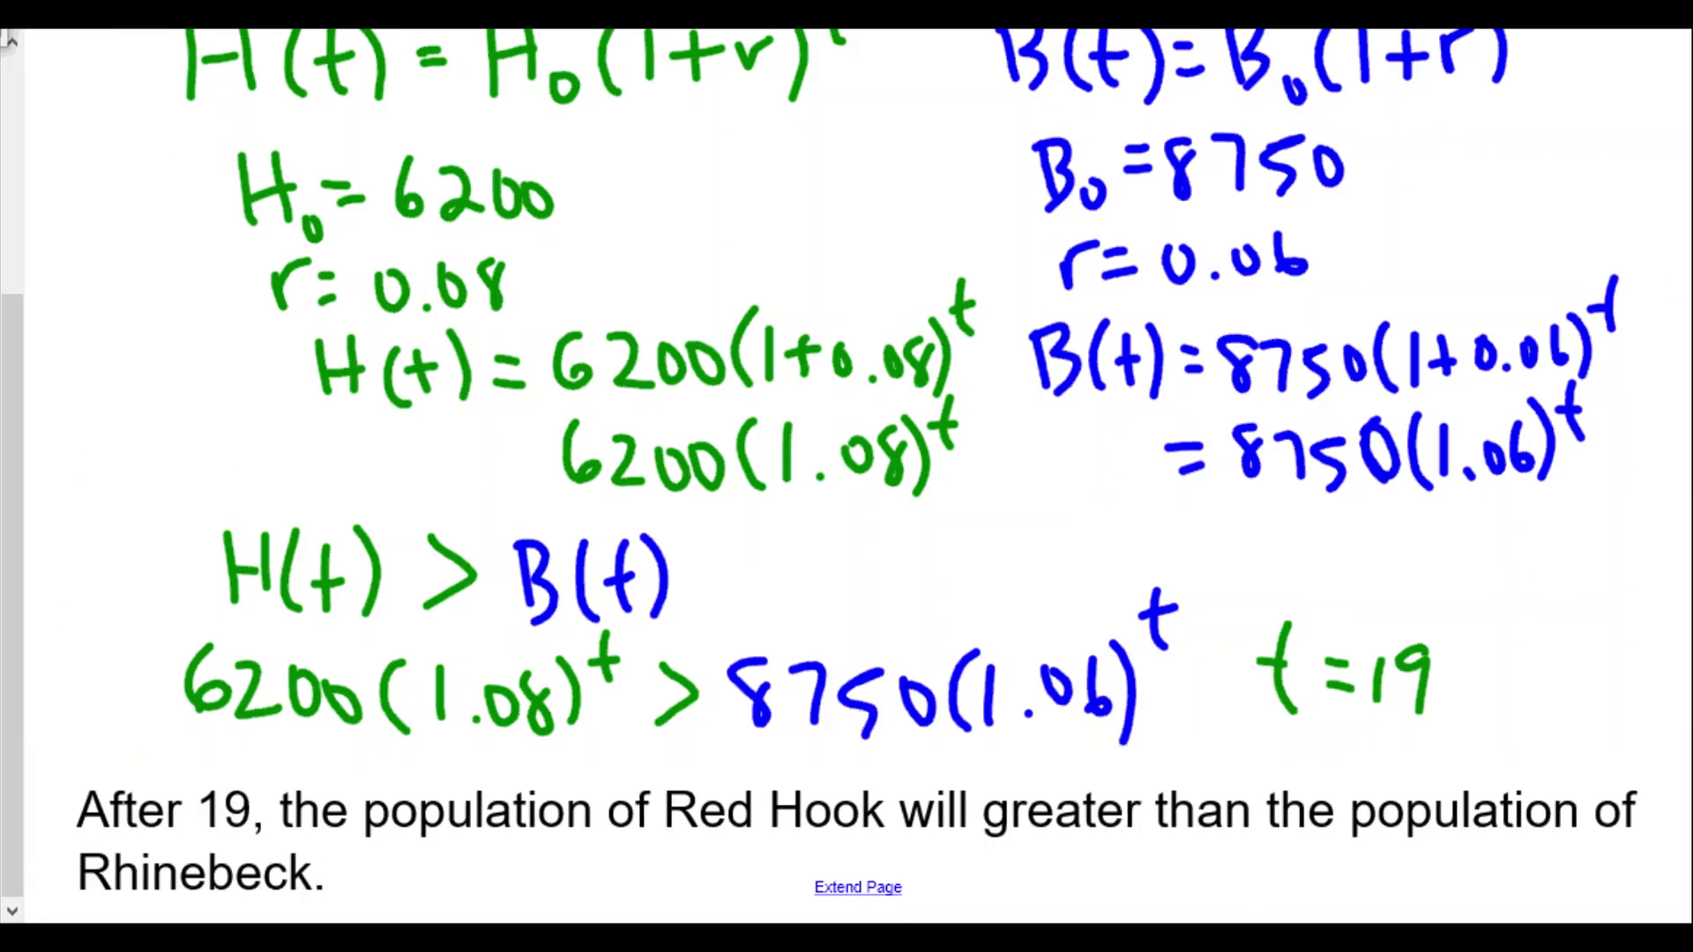
{"action": "left_click", "coordinate": [82, 42]}
{"action": "left_click", "coordinate": [39, 499]}
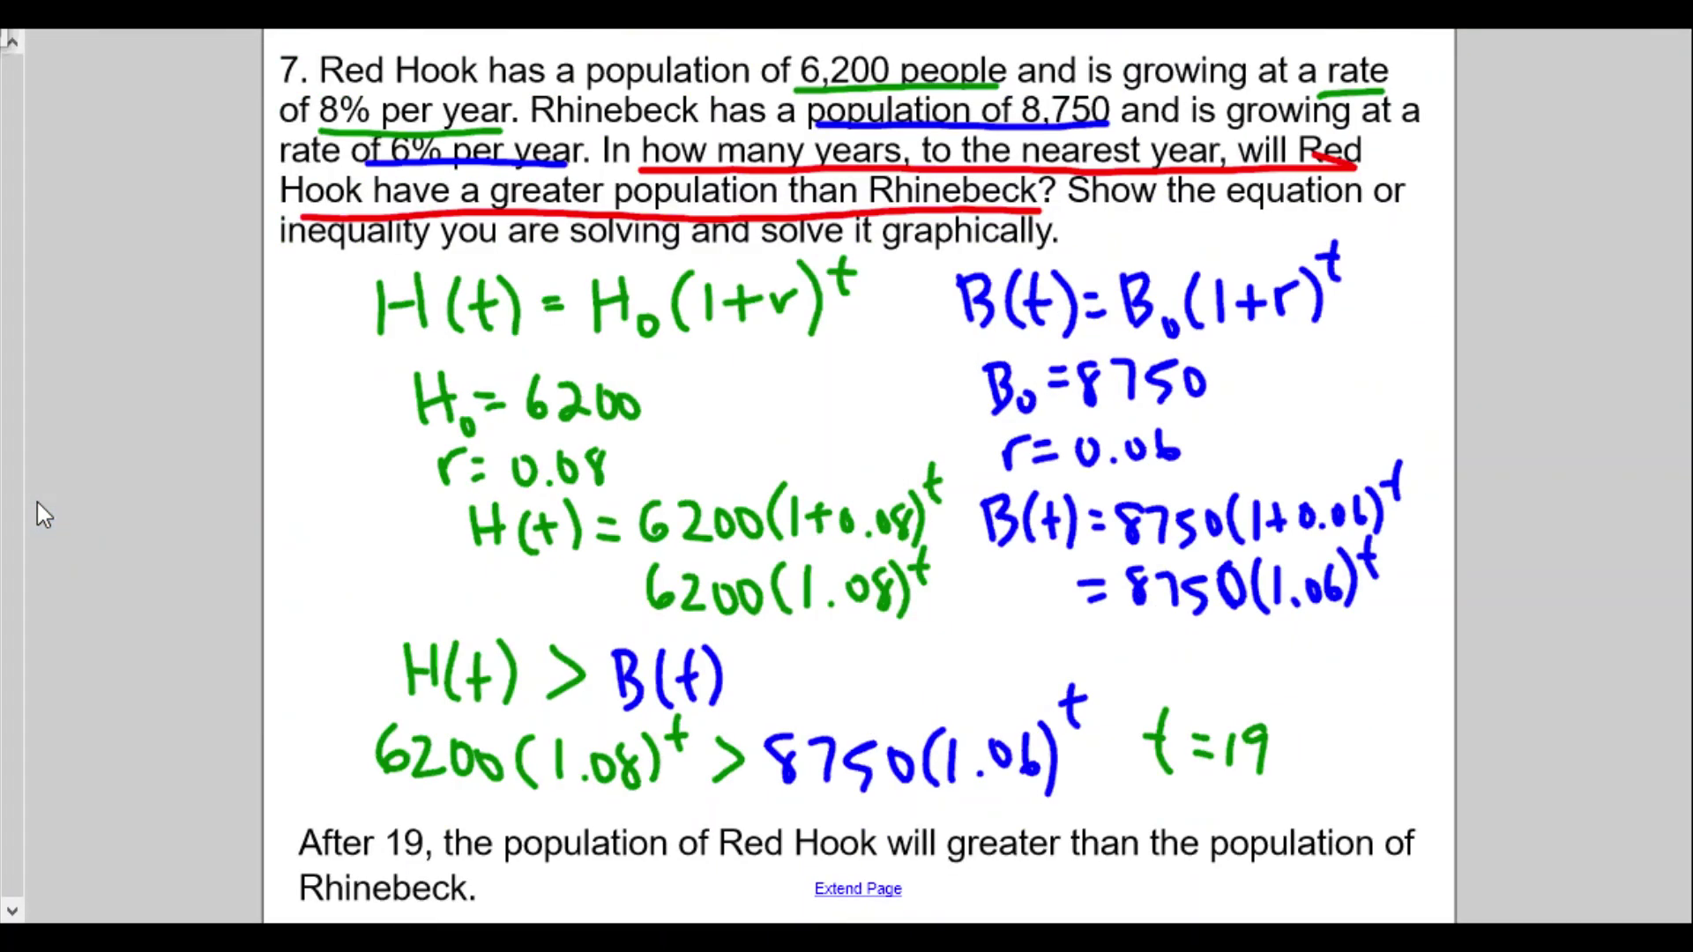